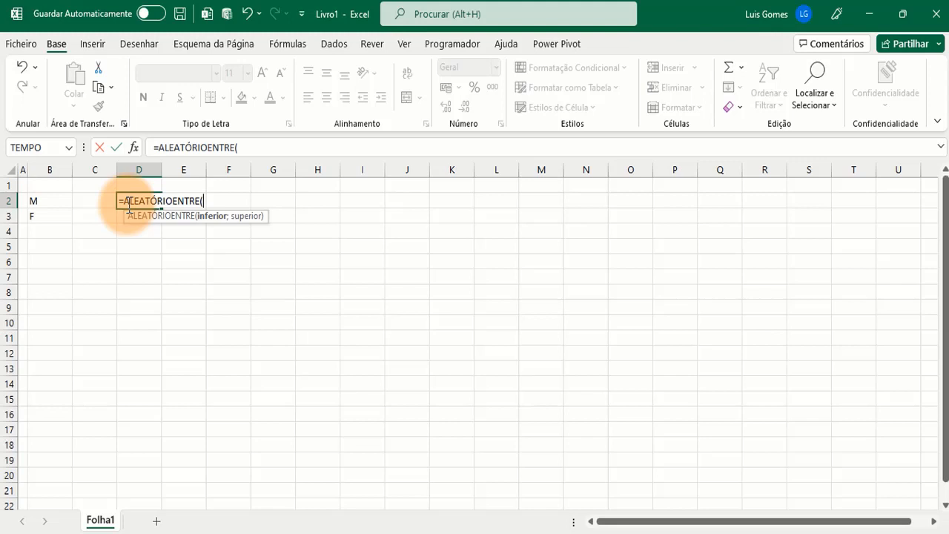
Complete the formula in D2 as =ALEATÓRIOENTRE(20;90) to generate a random number for the M row
left_click(241, 147)
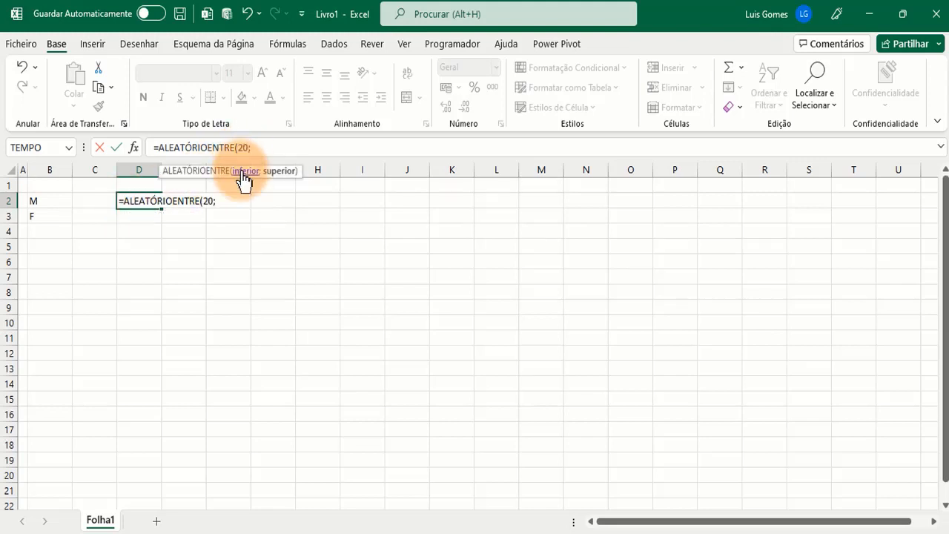
type("20;90)")
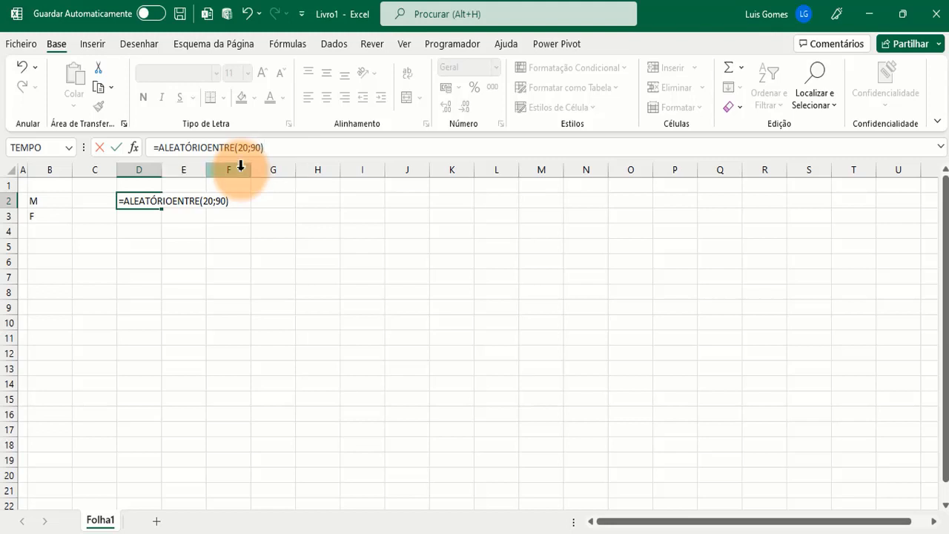
key("Return")
Enter =ALEATÓRIOENTRE(20;90) in D3 for the F row and recalculate the random numbers
type("=a")
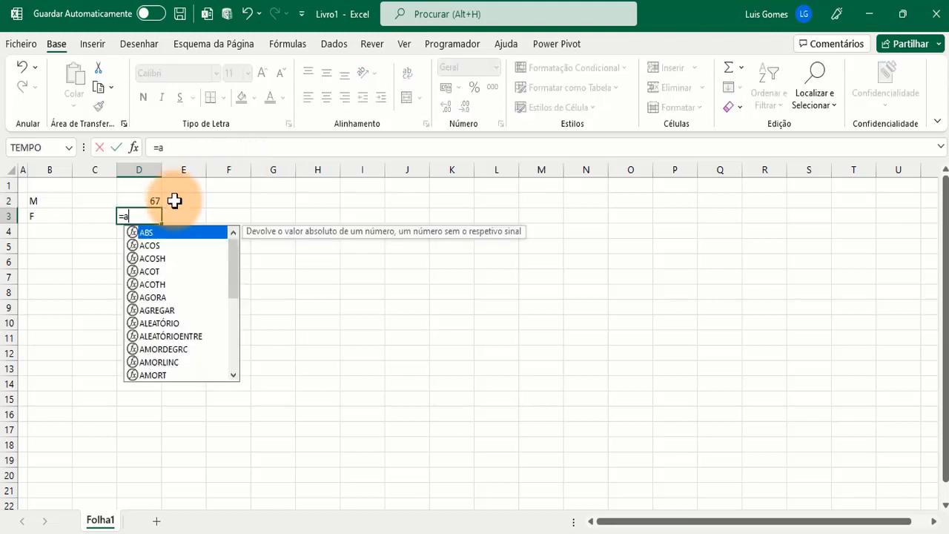
type("le")
key("Down")
key("Tab")
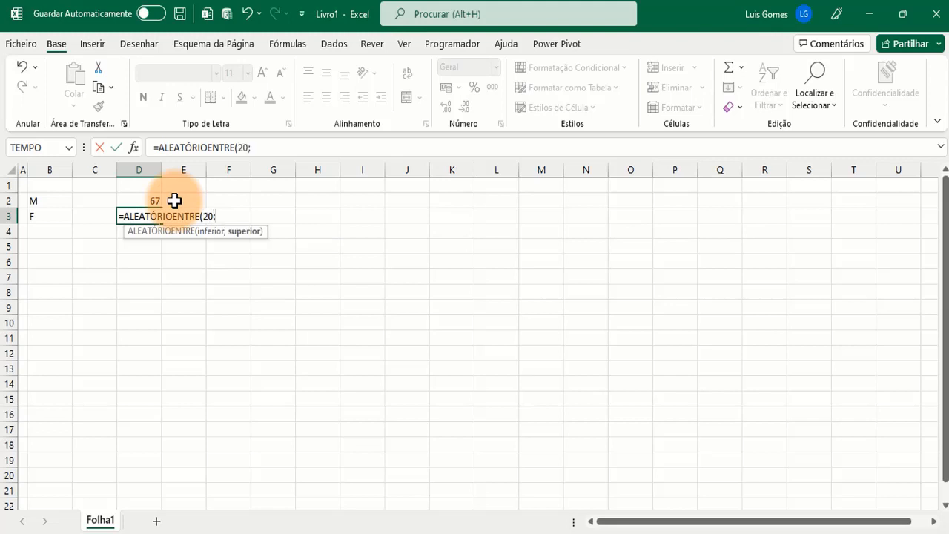
type("20;90")
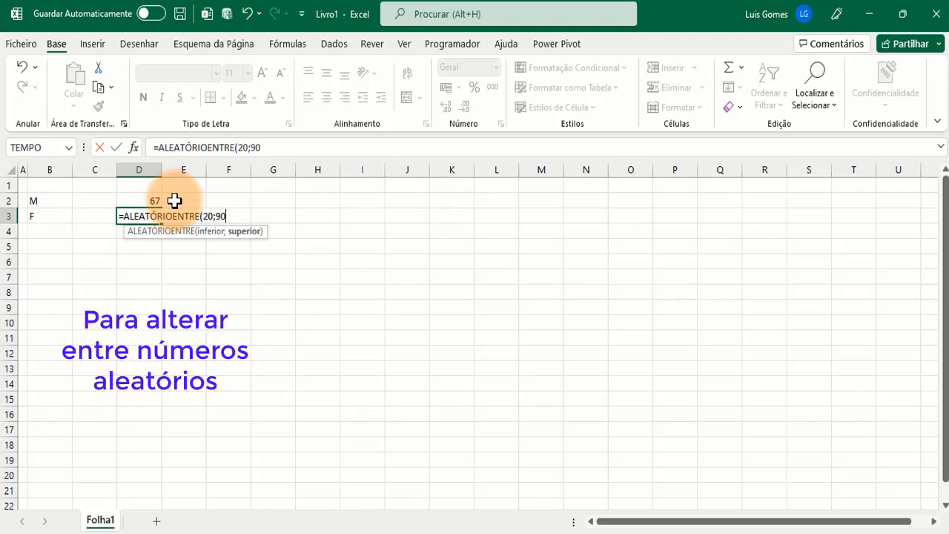
type(")")
key("Return")
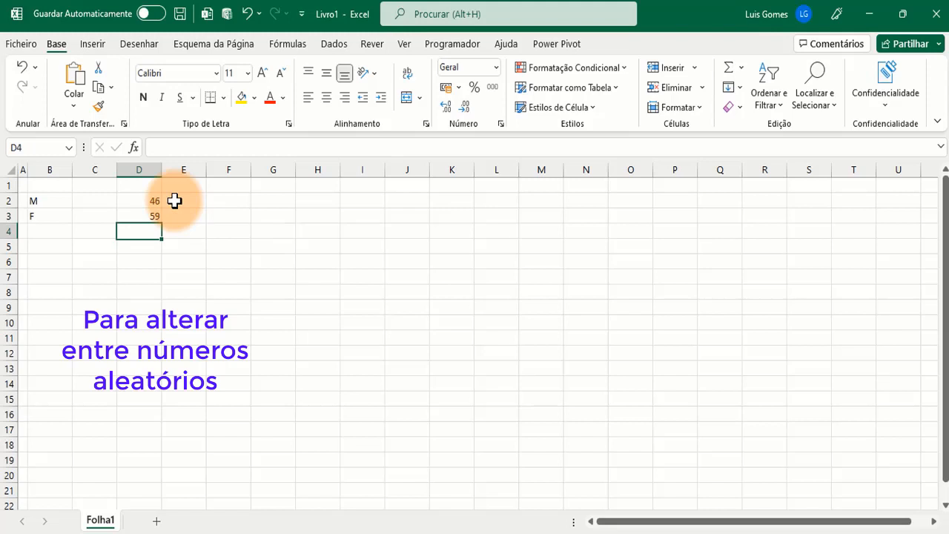
left_click(146, 202)
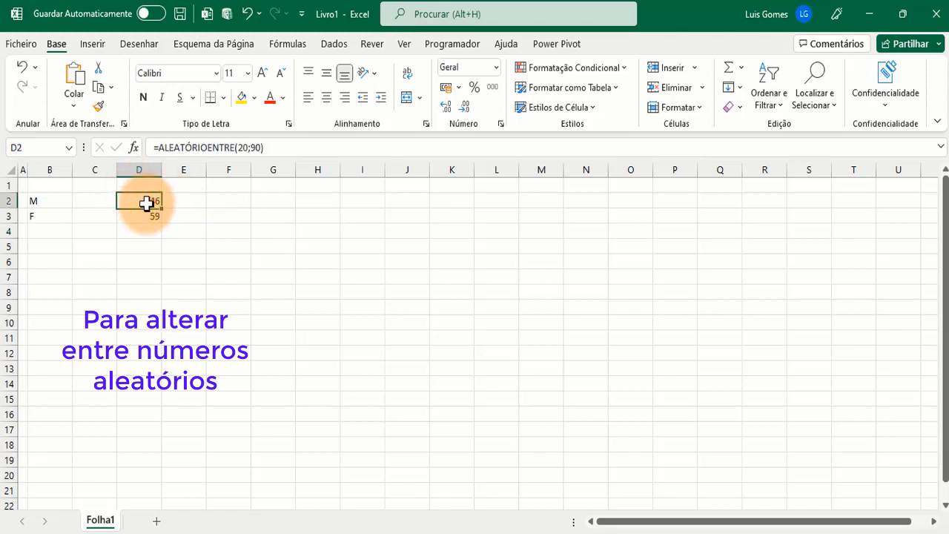
key("F9")
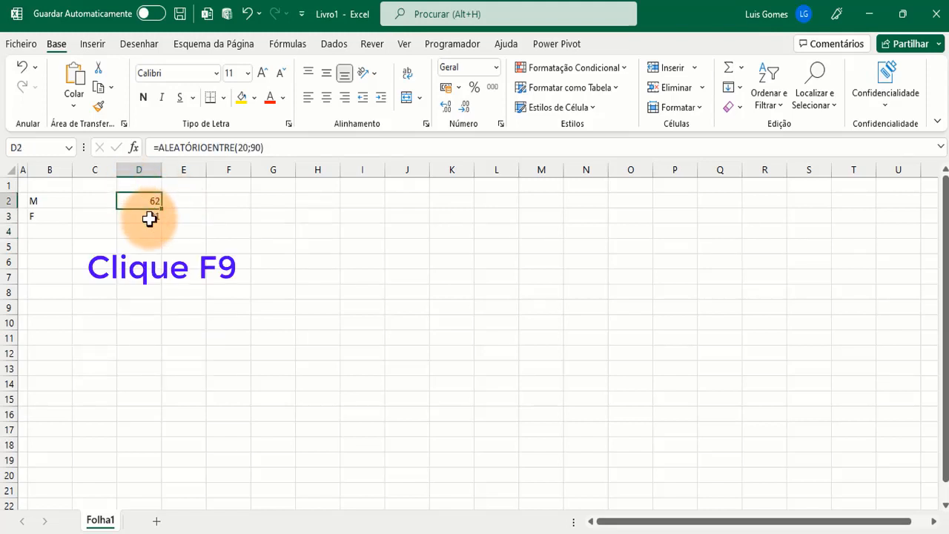
Total the two random numbers in D4 with =SOMA(D2:D3) and recalculate the sheet
left_click(145, 228)
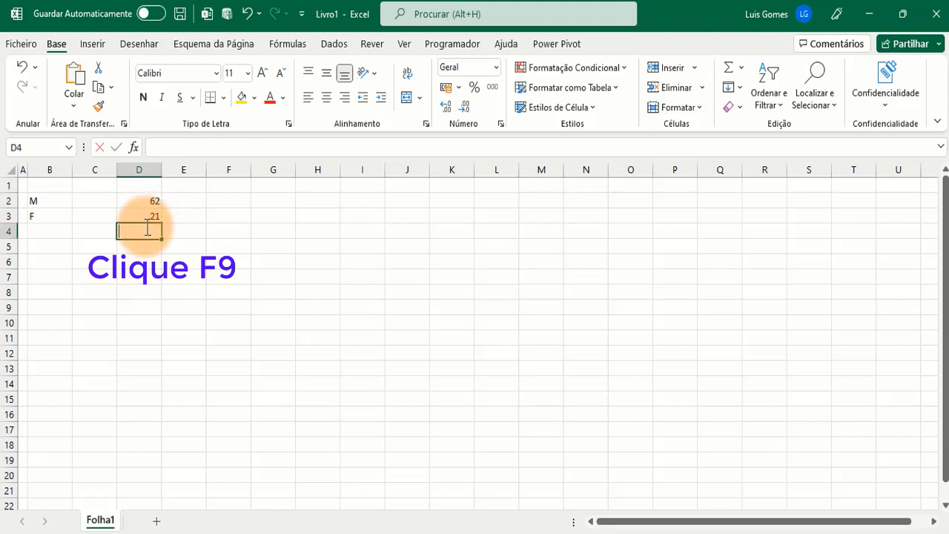
type("=soma")
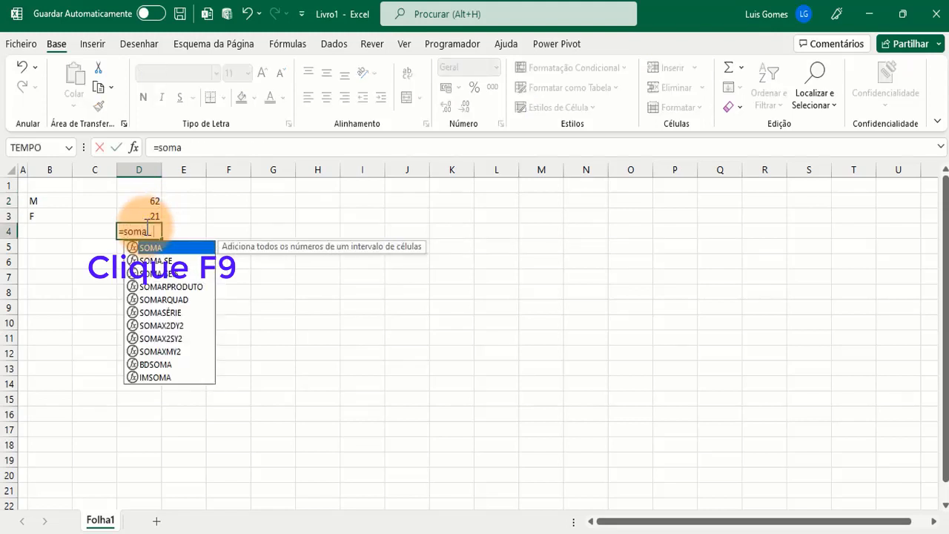
key("Tab")
left_click_drag(157, 202, 153, 216)
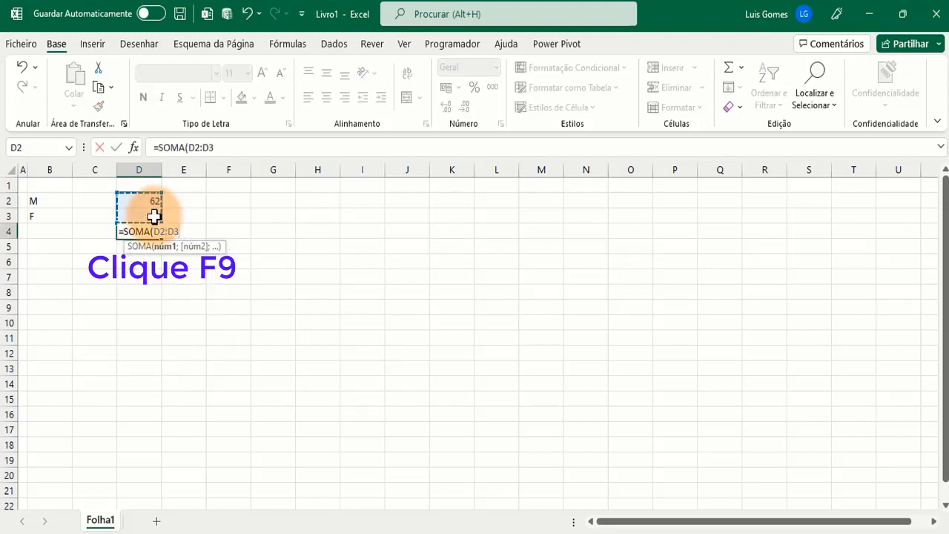
type(")")
key("Return")
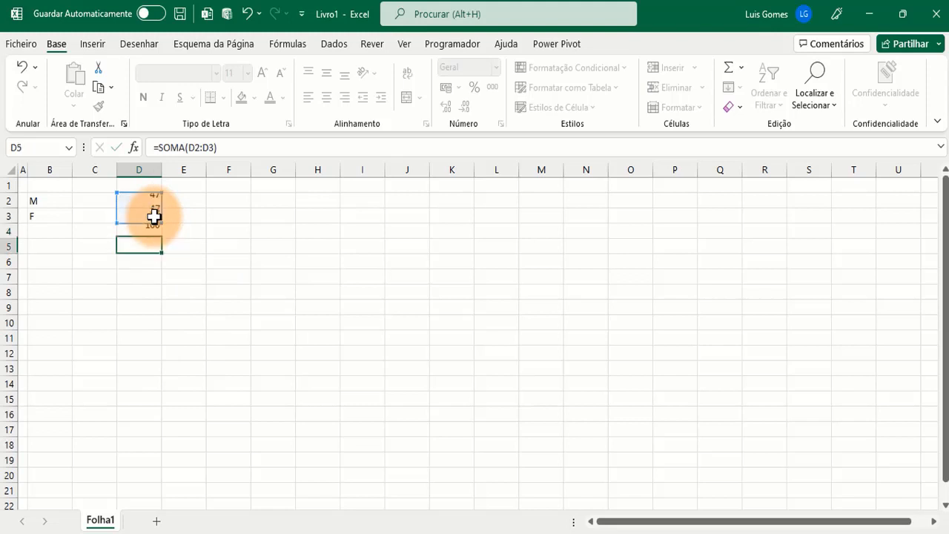
left_click(148, 205)
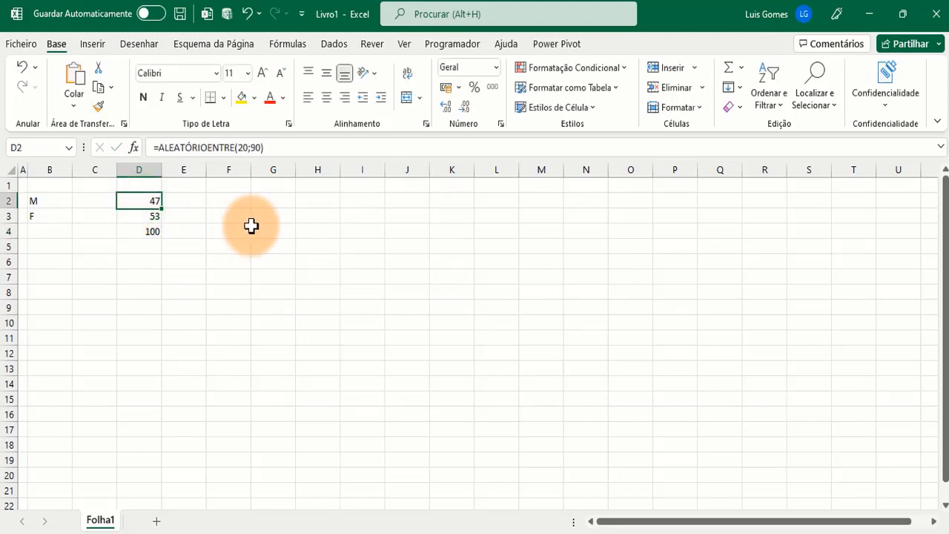
key("F9")
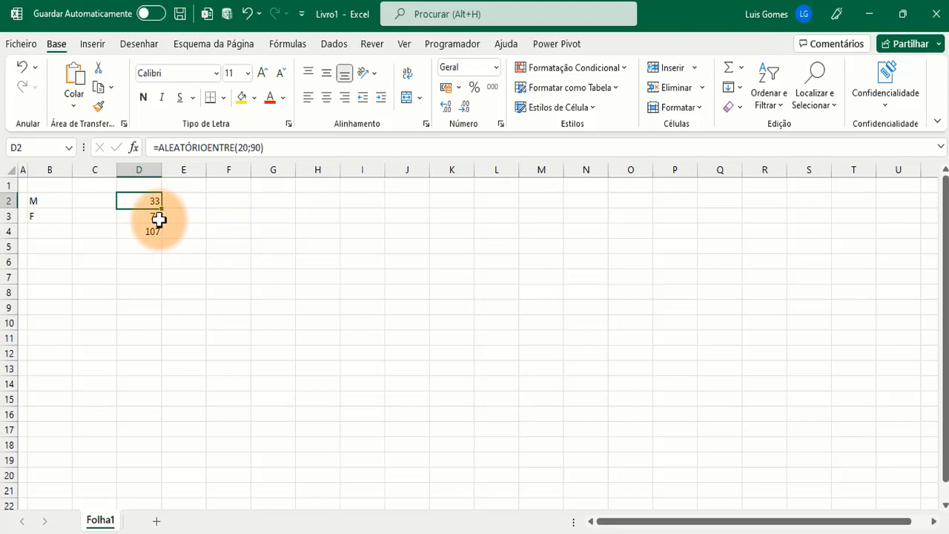
Calculate the M row's share of the total in C2 with =D2/D4
left_click(92, 202)
type("=D2")
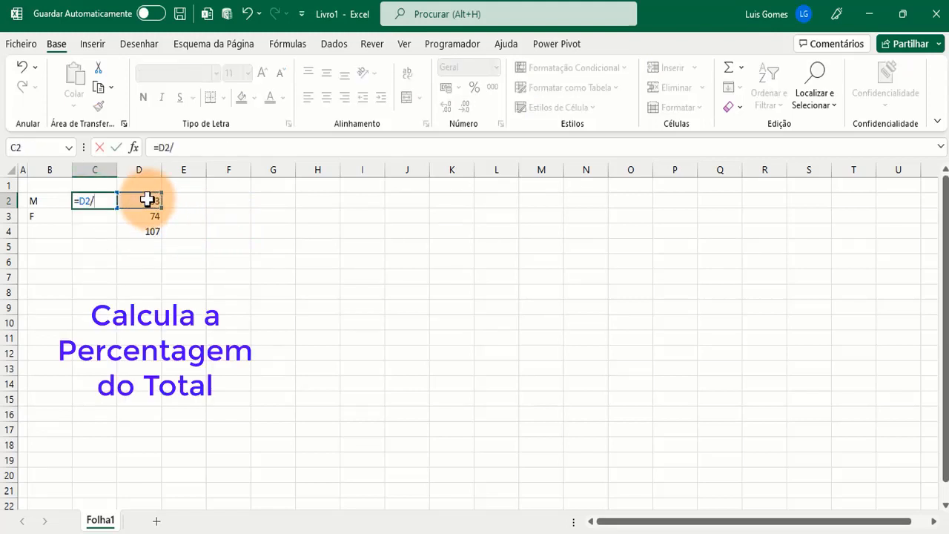
type("/")
left_click(147, 230)
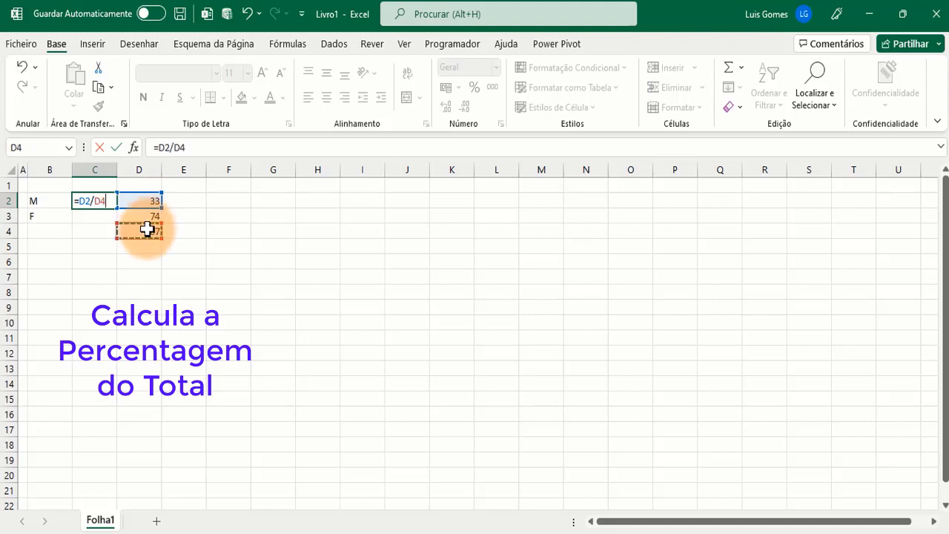
key("Return")
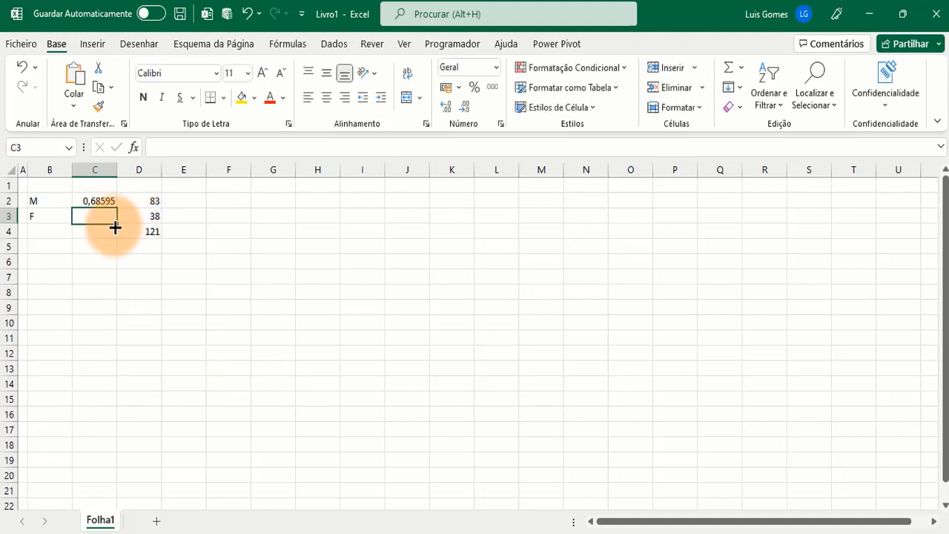
Calculate the F row's share of the total in C3 with =D3/D4 and recalculate the sheet
type("=")
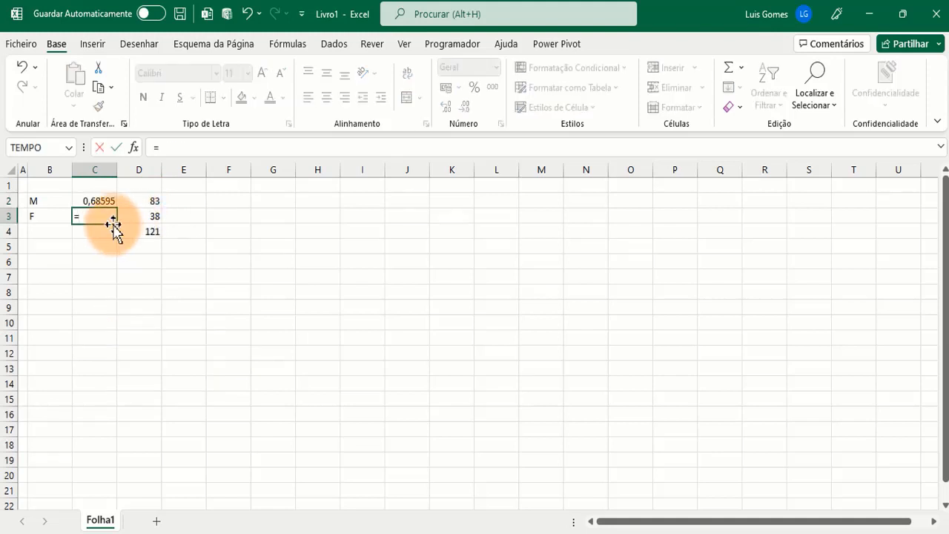
left_click(149, 216)
type("/")
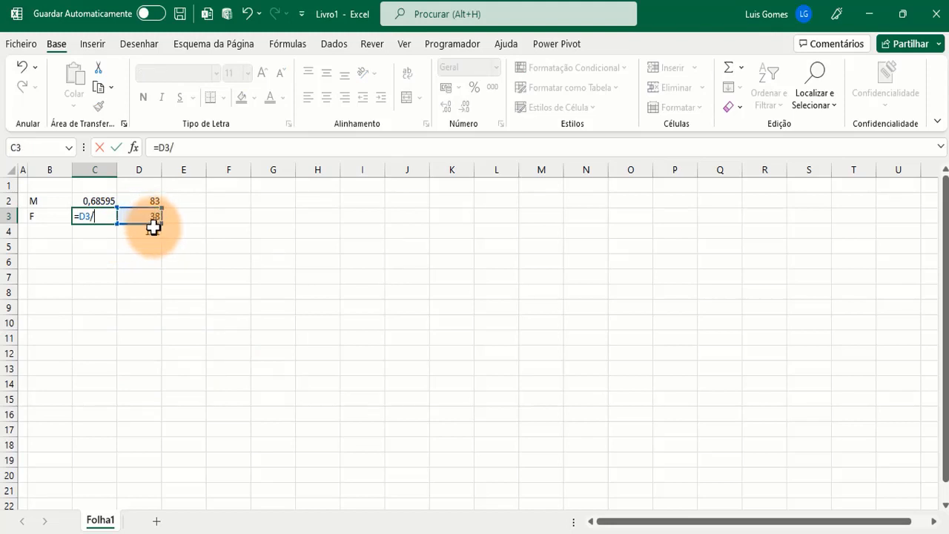
left_click(152, 229)
key("Return")
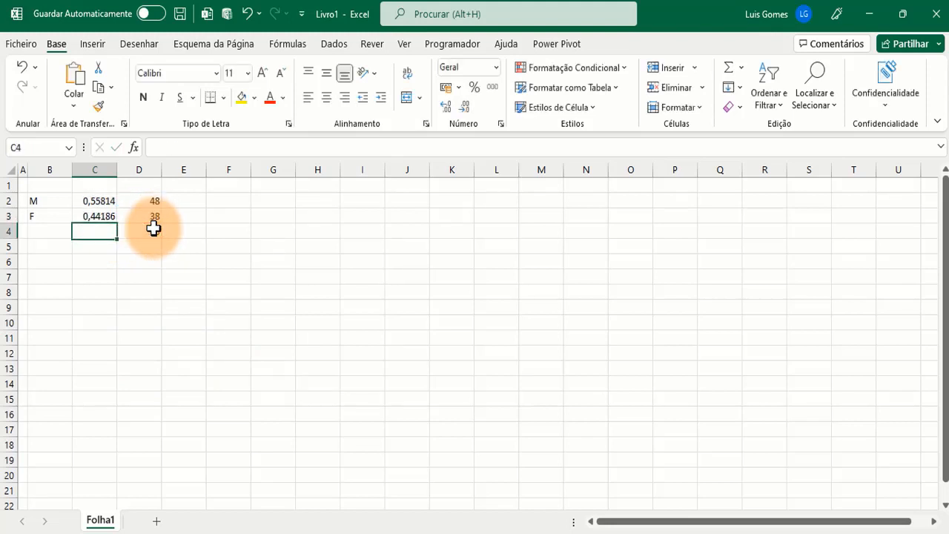
left_click(153, 201)
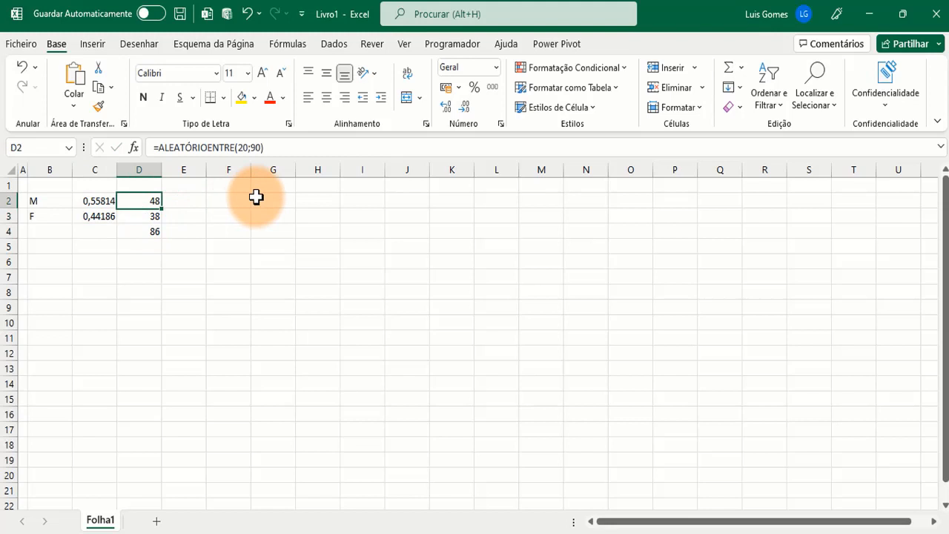
Format the shares in C2:C3 as percentages with two decimal places
left_click(93, 201)
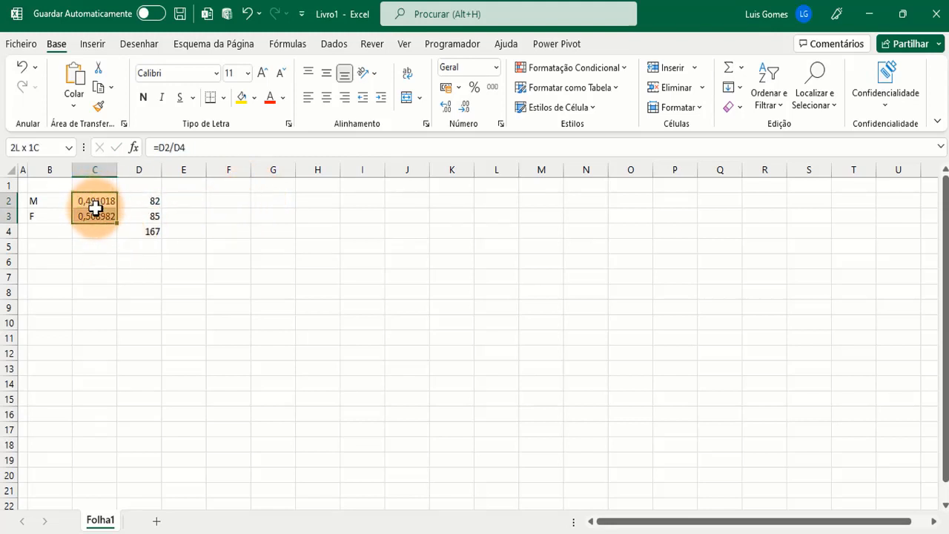
left_click_drag(94, 208, 95, 215)
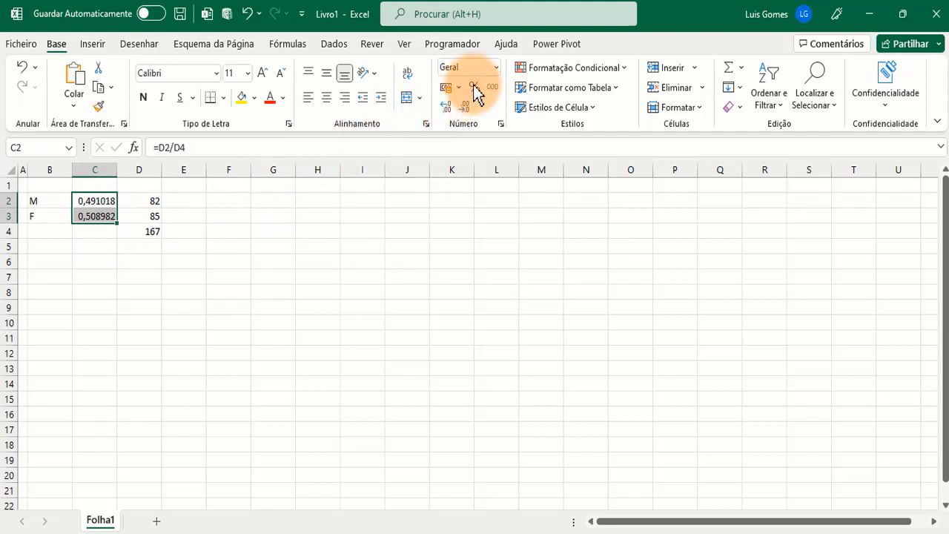
left_click(445, 110)
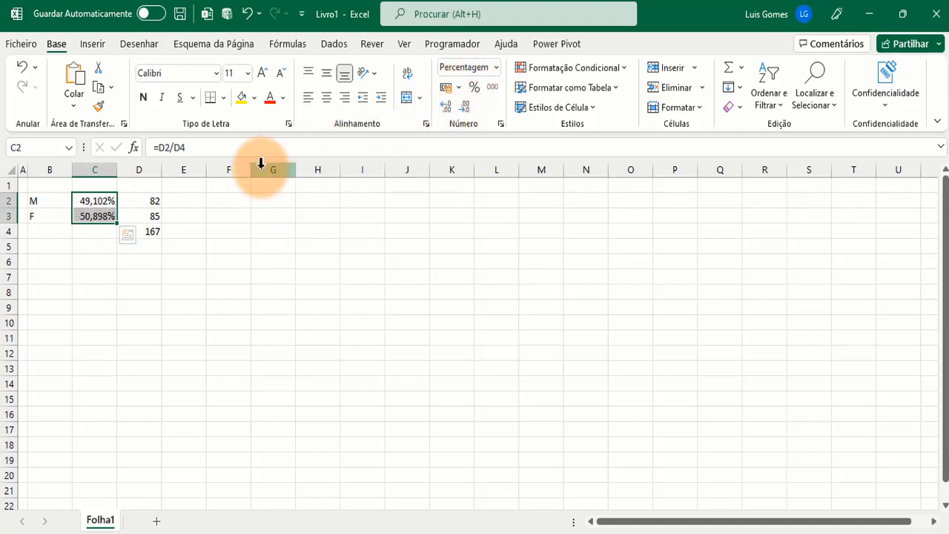
Sum the two percentages in C4 with =SOMA(C2:C3) and recalculate the sheet twice
left_click(112, 230)
type("=soma")
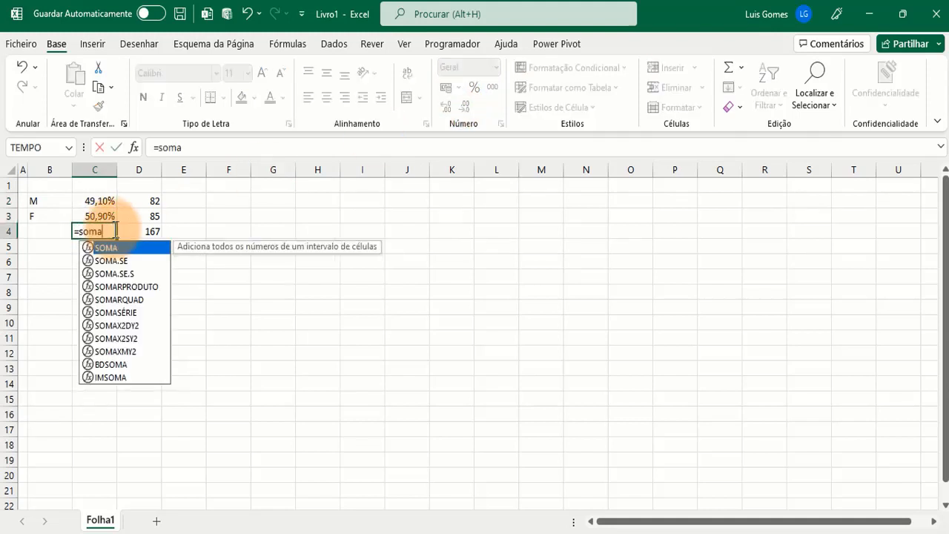
key("Tab")
left_click_drag(101, 200, 100, 213)
key("Return")
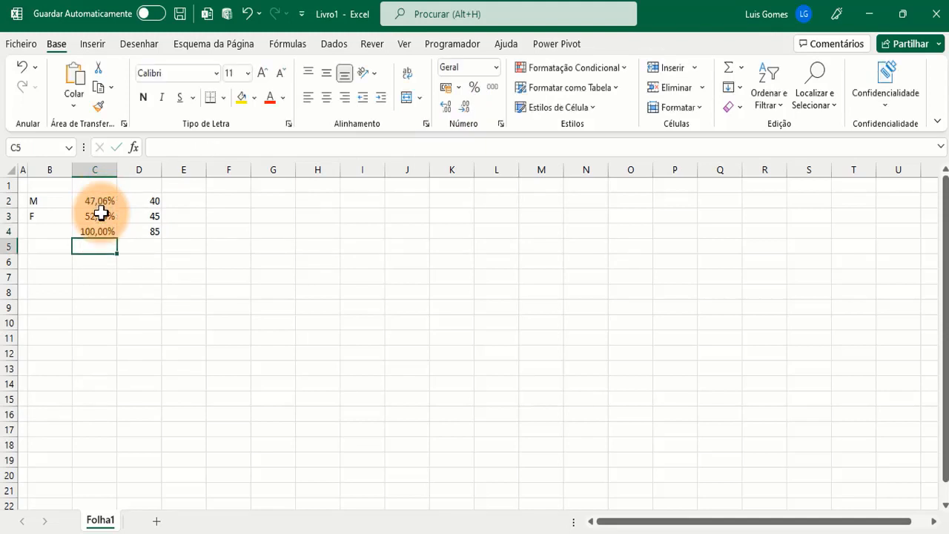
left_click(157, 201)
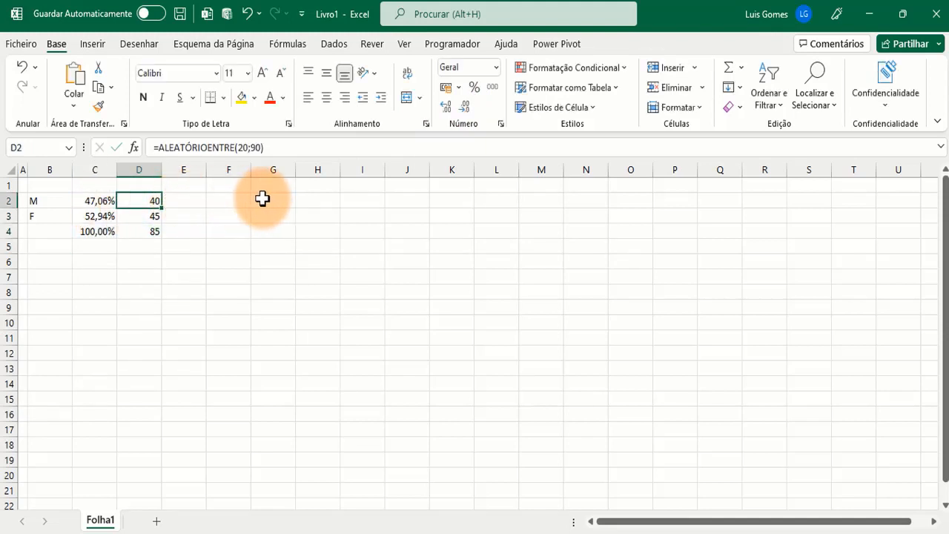
key("F9")
key("F9")
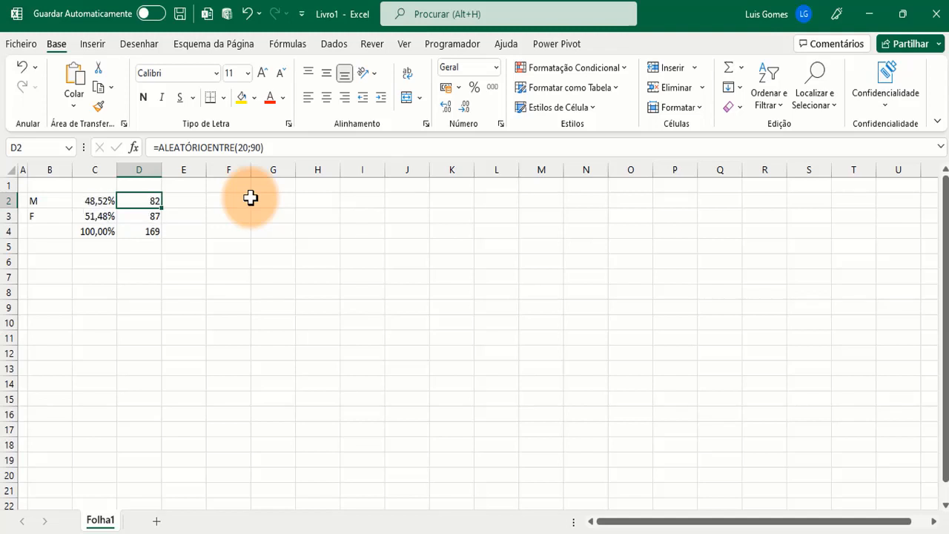
Remove the decimal places from the percentage total in C4
left_click(93, 231)
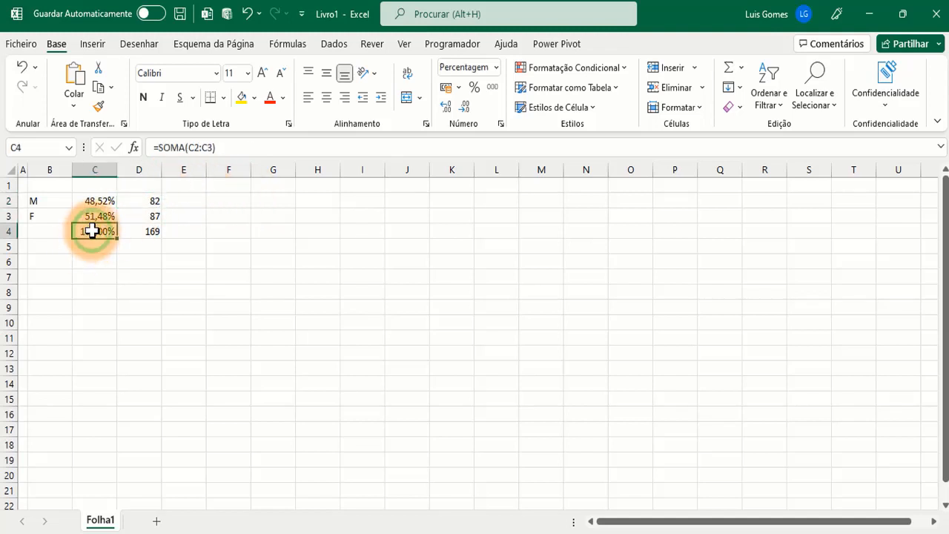
left_click(465, 104)
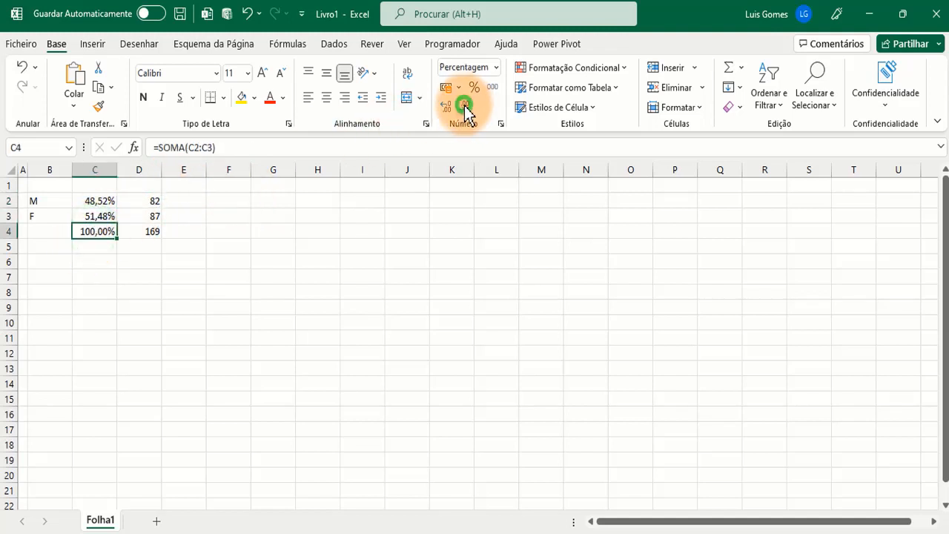
left_click(143, 201)
Label the totals row by entering "Total" in B4
left_click(65, 232)
type("T")
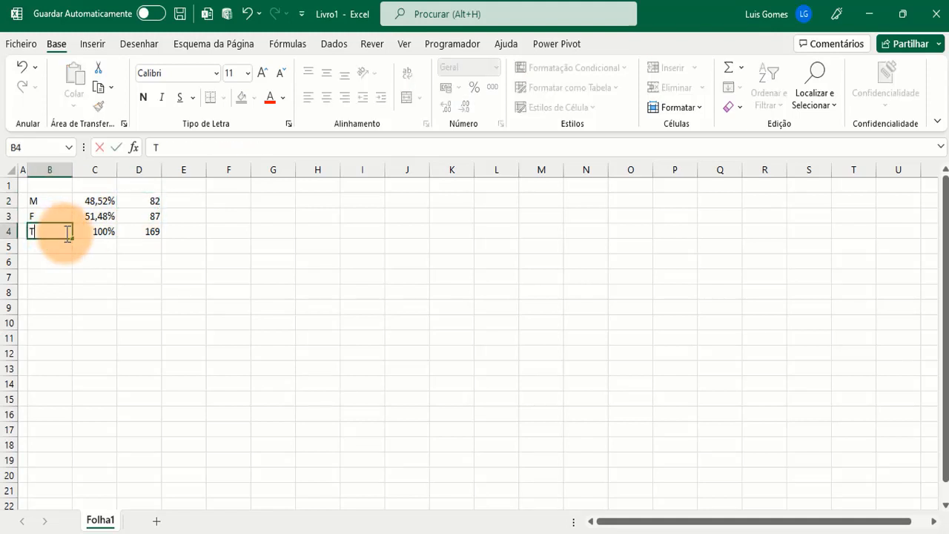
type("otal")
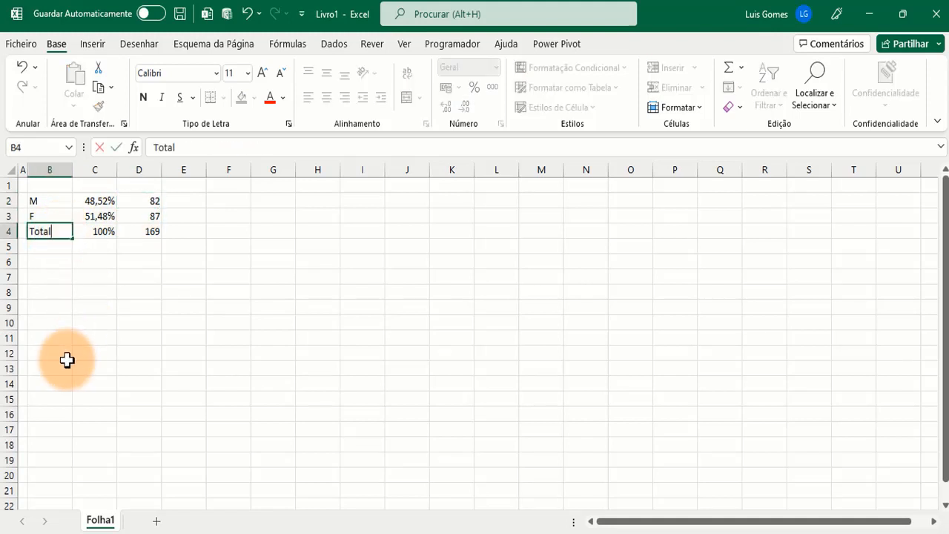
left_click(66, 354)
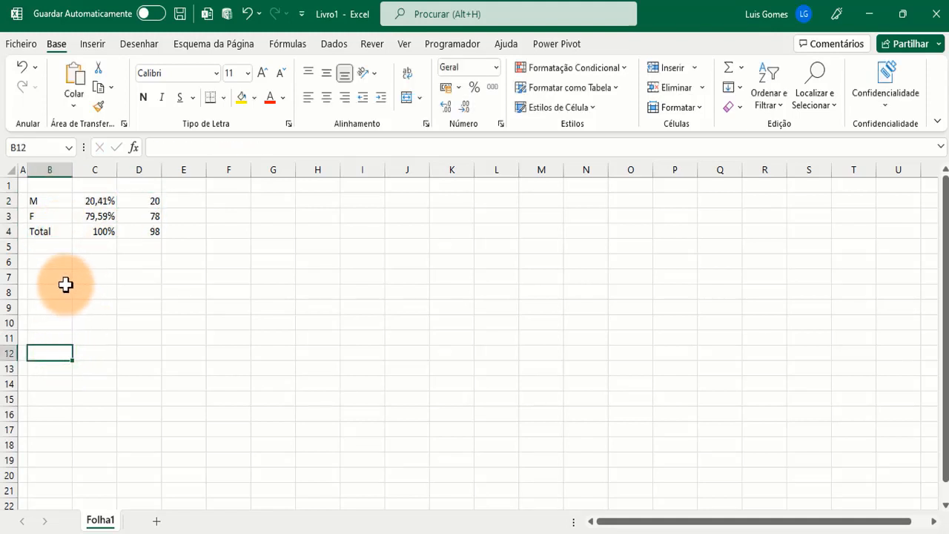
Open the stock icon library for insertion and search it for "Pessoas"
left_click(90, 45)
left_click(189, 106)
left_click(252, 163)
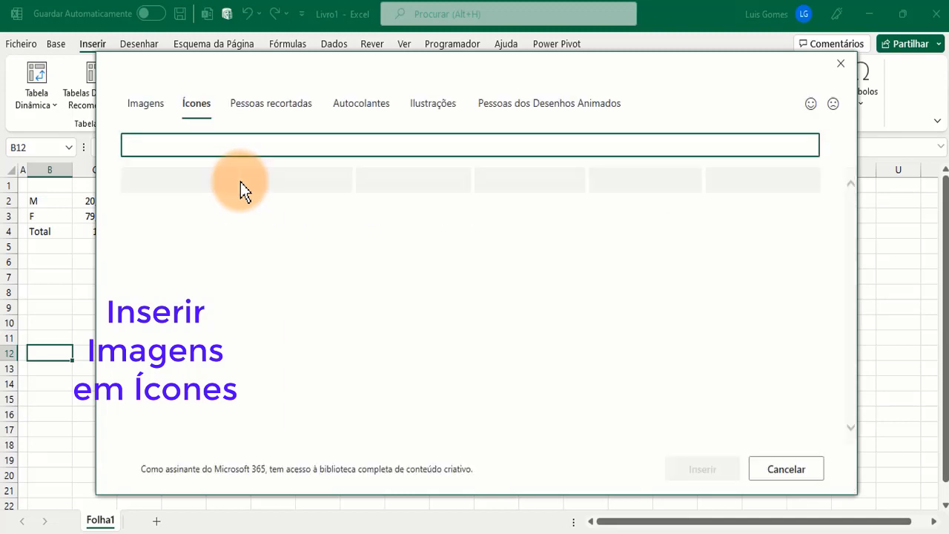
type("Pessoas")
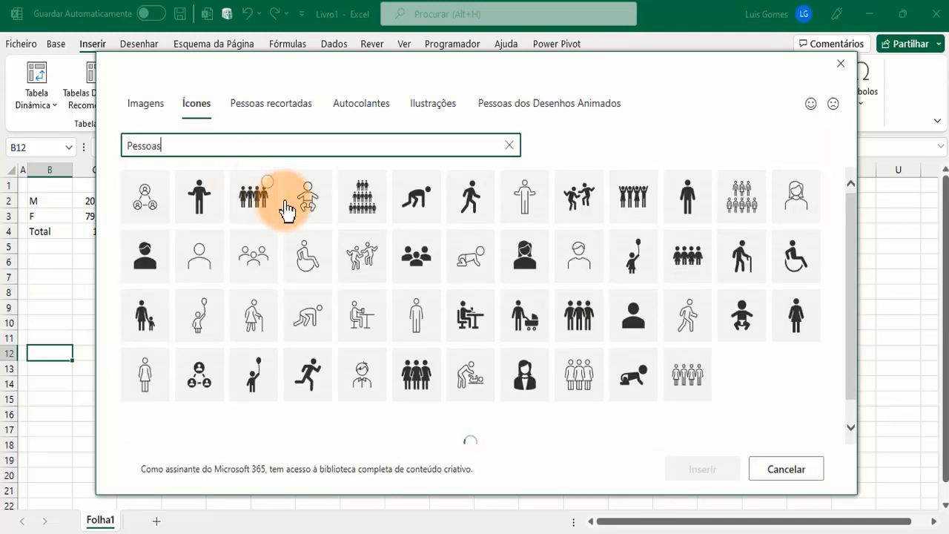
Insert the solid woman bust and solid man bust icons from the search results
left_click(522, 249)
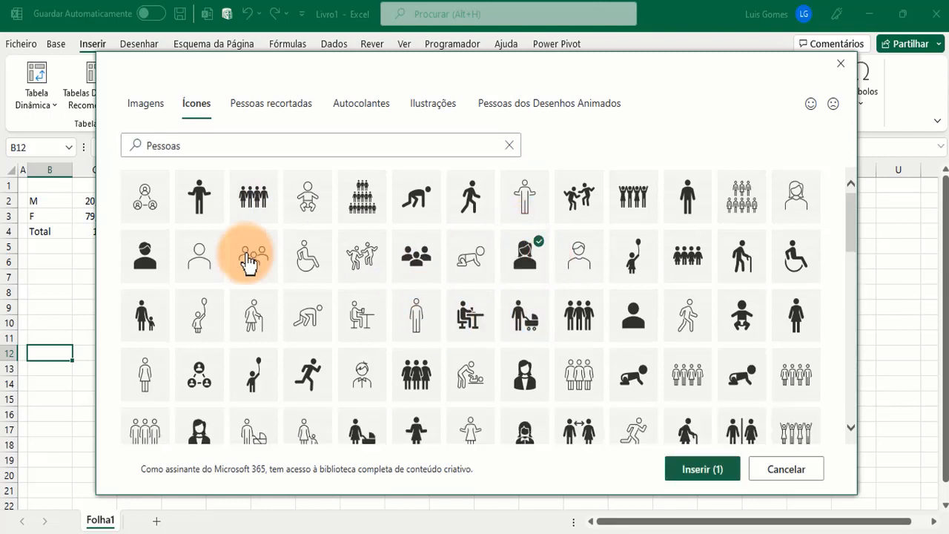
left_click(137, 249)
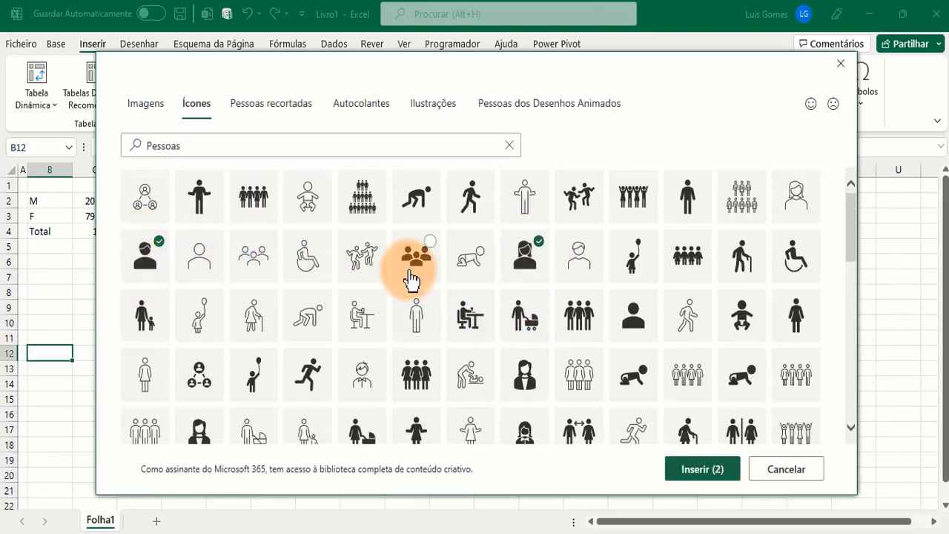
left_click(705, 469)
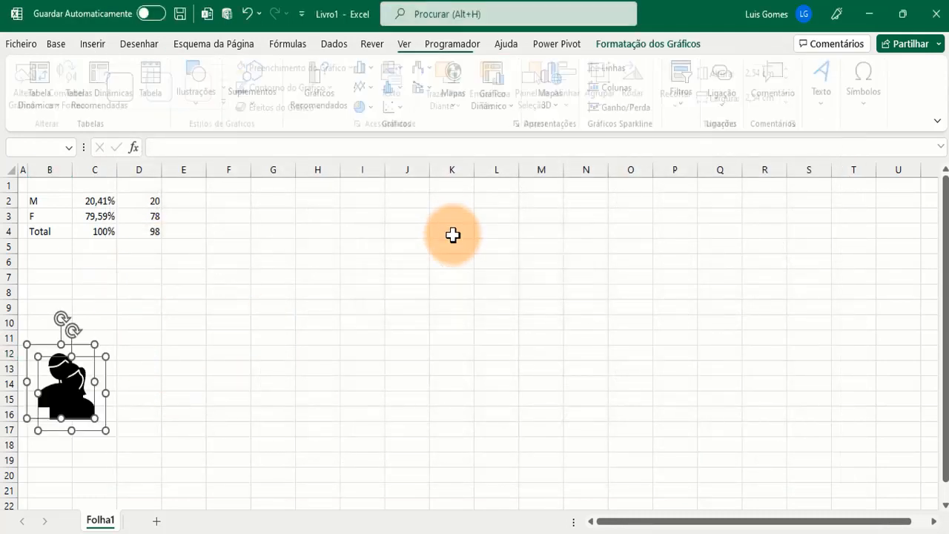
Move the woman icon beside the man icon and duplicate the pair directly below the originals
left_click(123, 376)
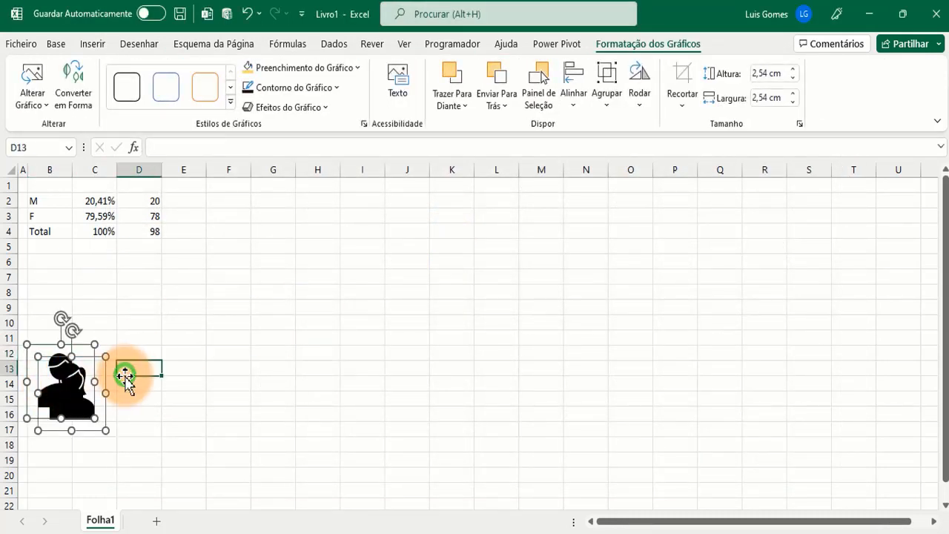
left_click(84, 371)
left_click_drag(85, 370, 123, 347)
left_click(57, 382, "ctrl")
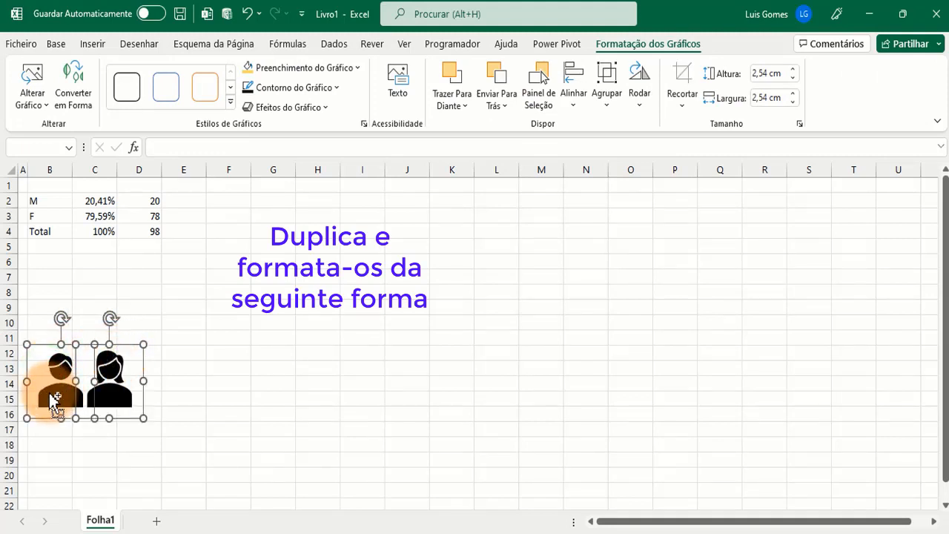
left_click_drag(55, 401, 58, 471)
Give the upper man icon no fill and a standard blue outline
left_click(73, 383)
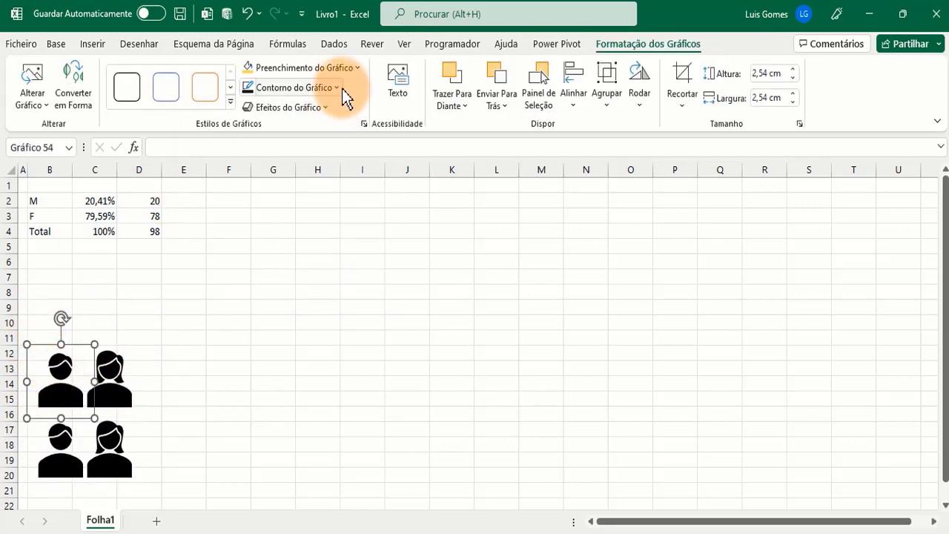
left_click(340, 88)
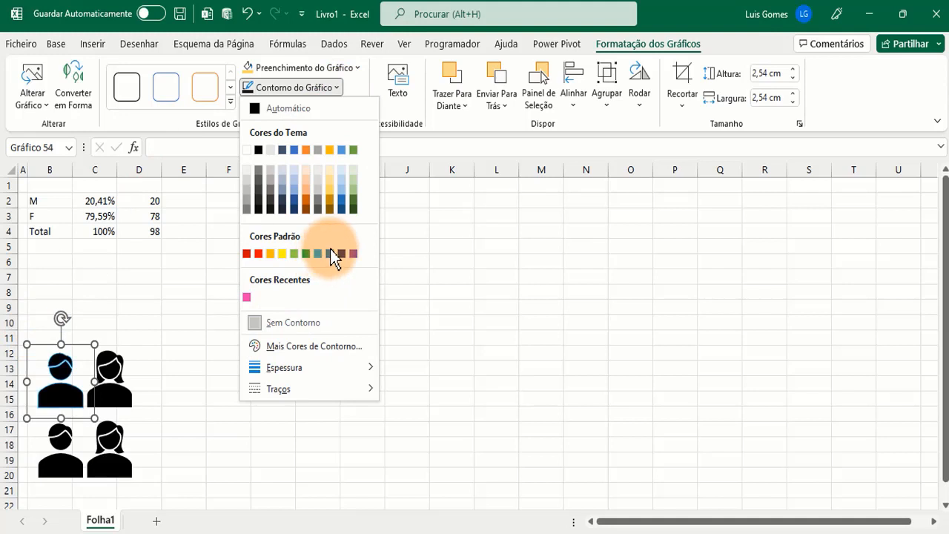
left_click(360, 72)
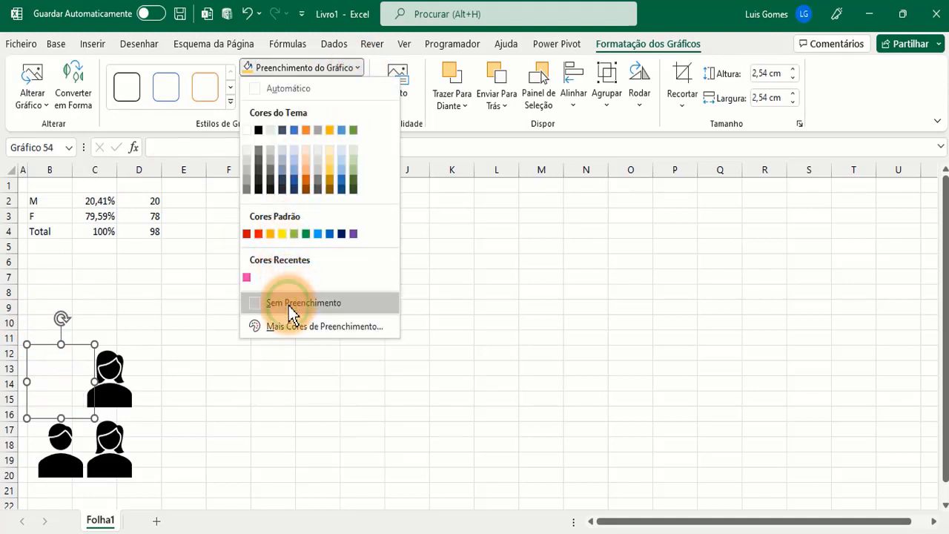
left_click(288, 306)
left_click(339, 87)
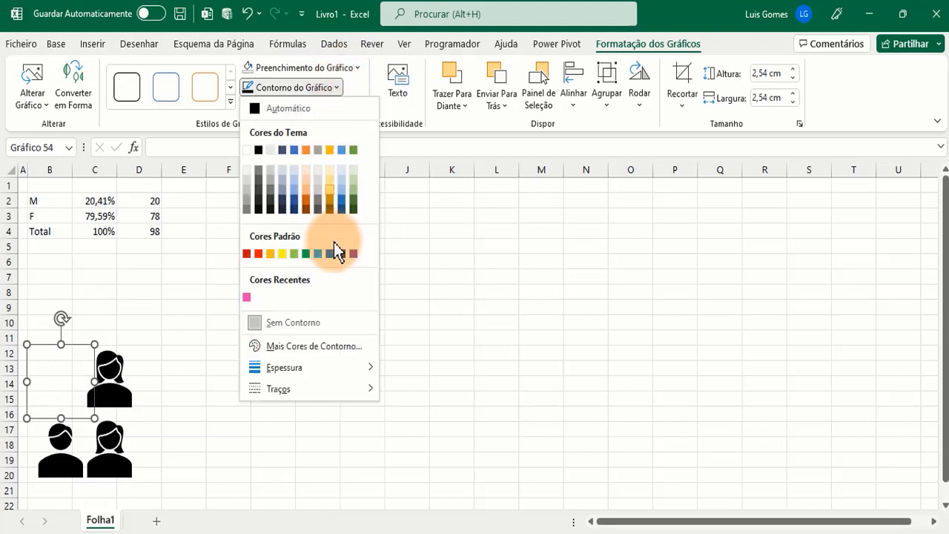
left_click(332, 255)
Give the upper woman icon the recently used pink outline and no fill
left_click(121, 393)
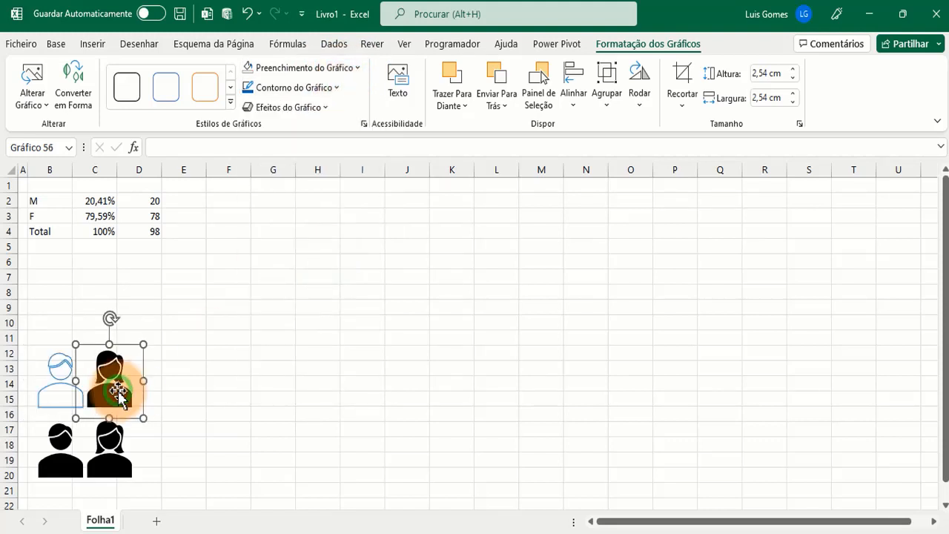
left_click(339, 89)
left_click(250, 297)
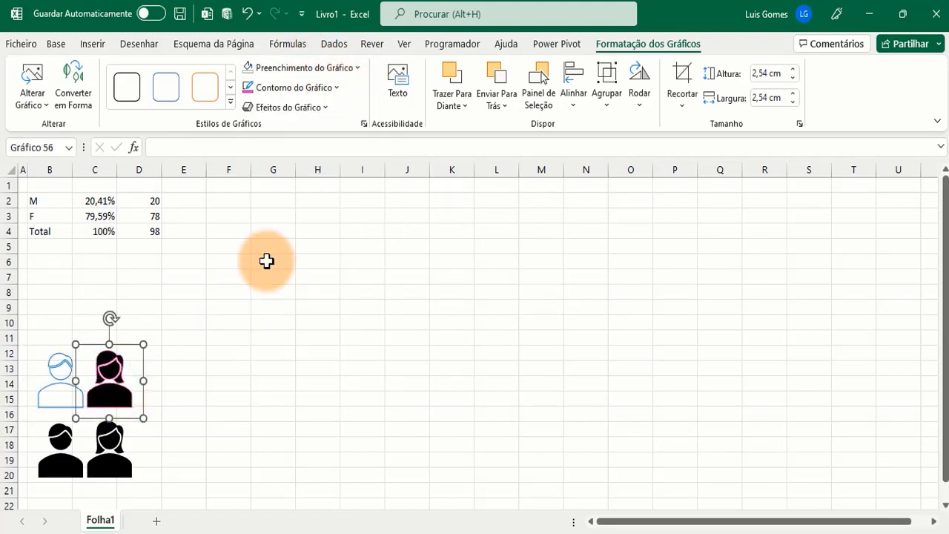
left_click(359, 69)
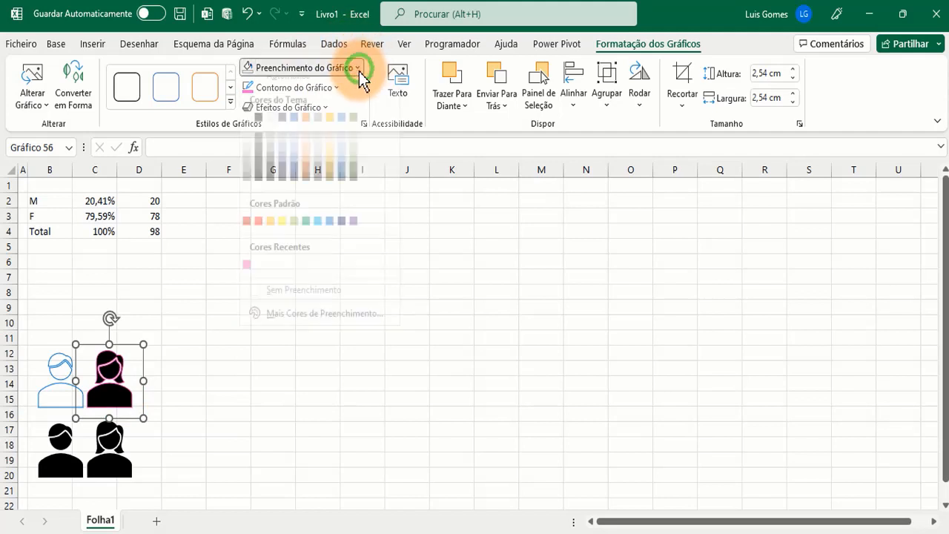
left_click(297, 301)
Fill the lower man icon with standard blue and the lower woman icon with the recently used pink
left_click(61, 454)
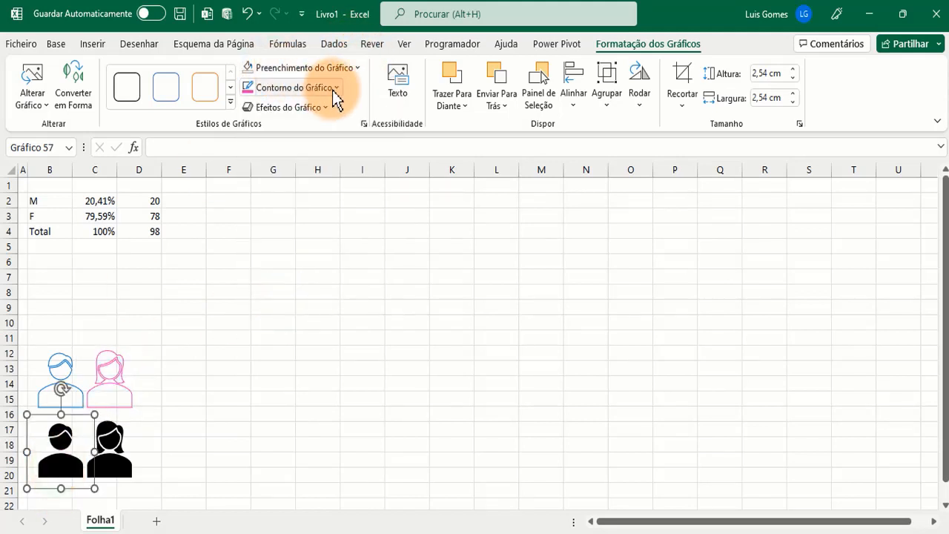
left_click(357, 67)
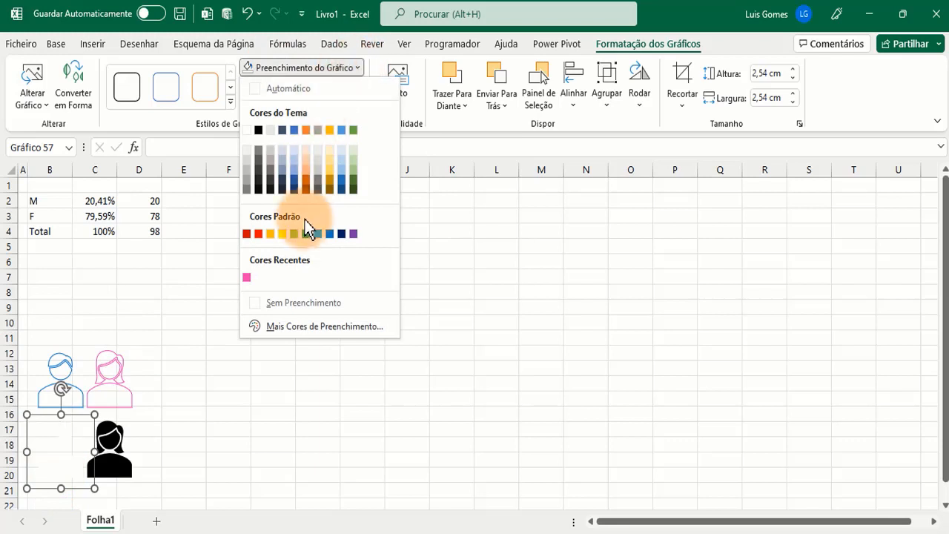
left_click(329, 234)
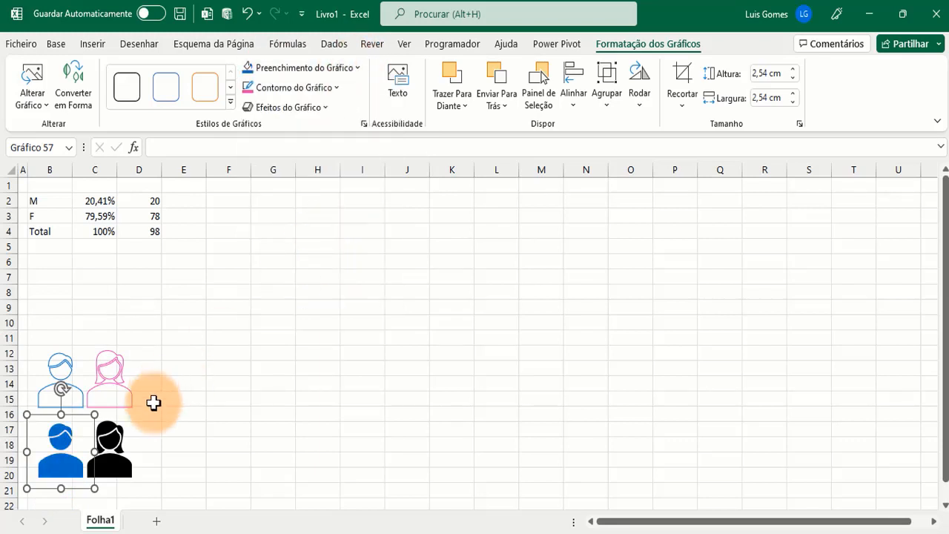
left_click(123, 444)
left_click(358, 67)
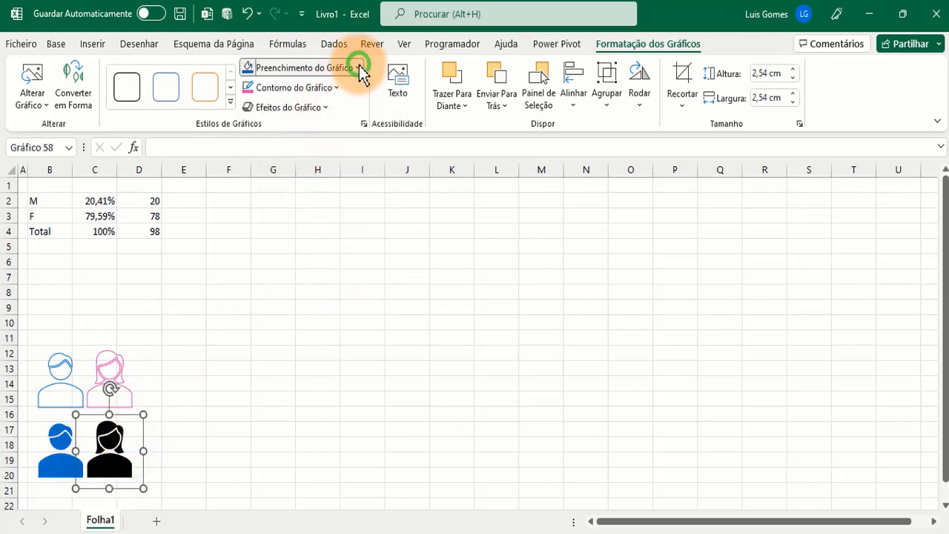
left_click(247, 278)
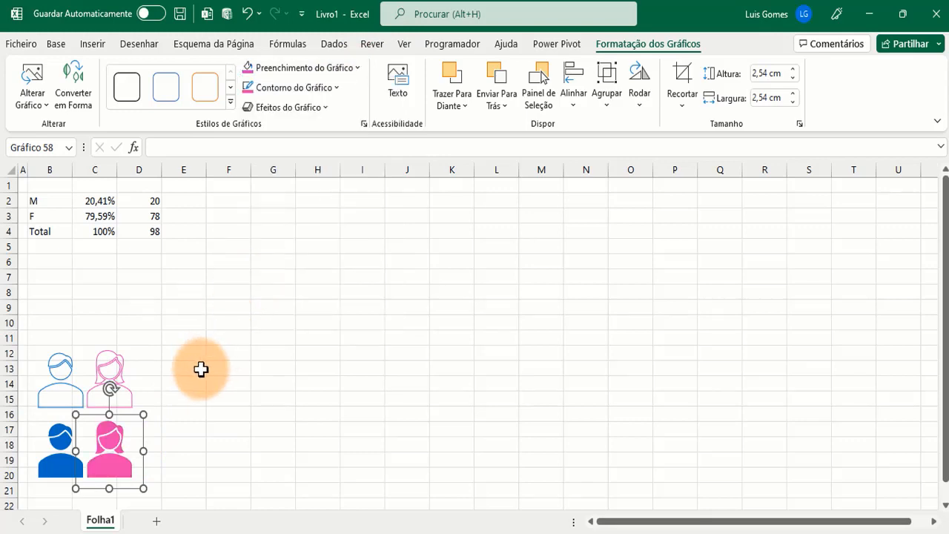
Insert an empty clustered column chart from blank cell E8 and move it beside the table, starting at column F
left_click(185, 291)
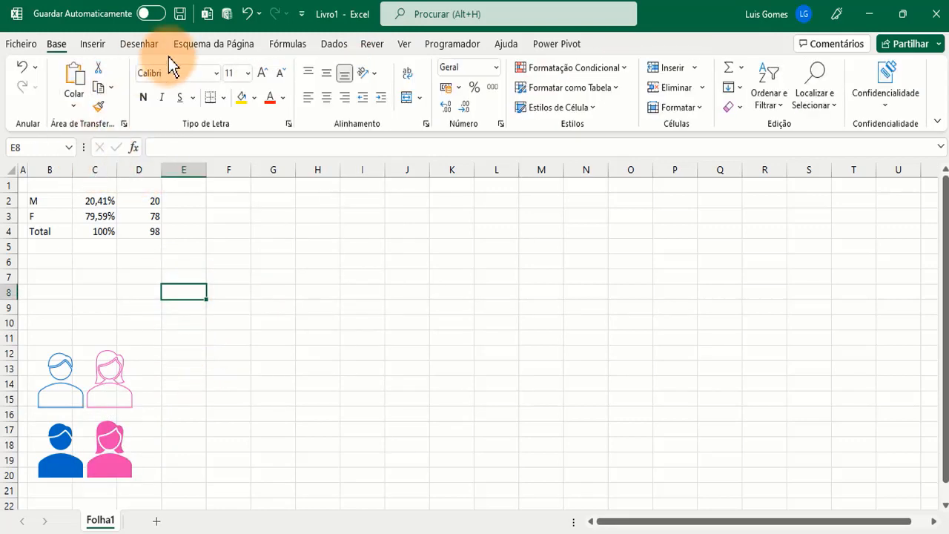
left_click(95, 44)
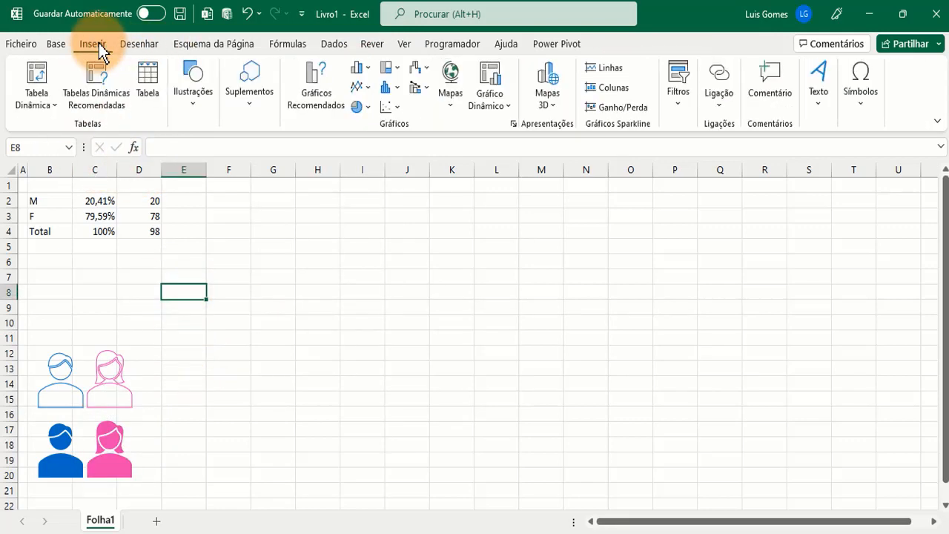
left_click(363, 71)
left_click(357, 121)
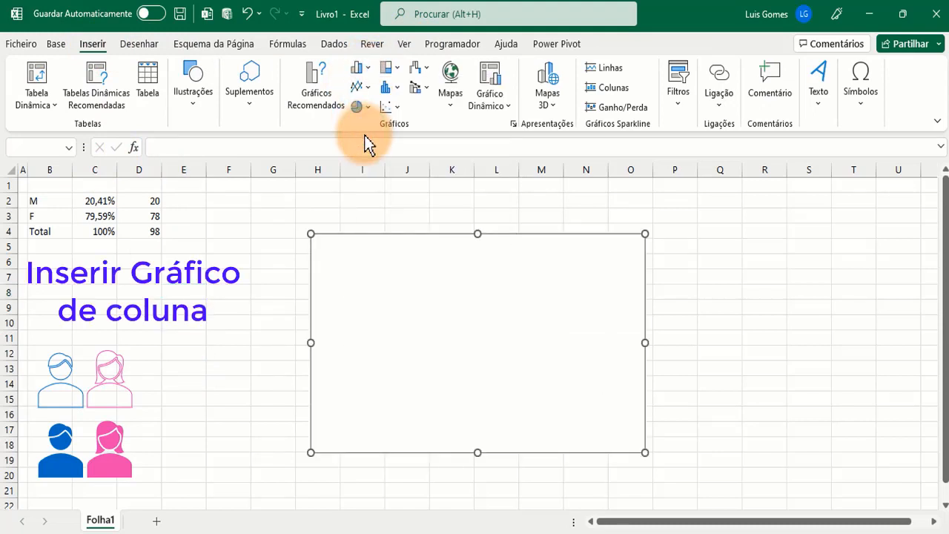
left_click_drag(388, 246, 284, 189)
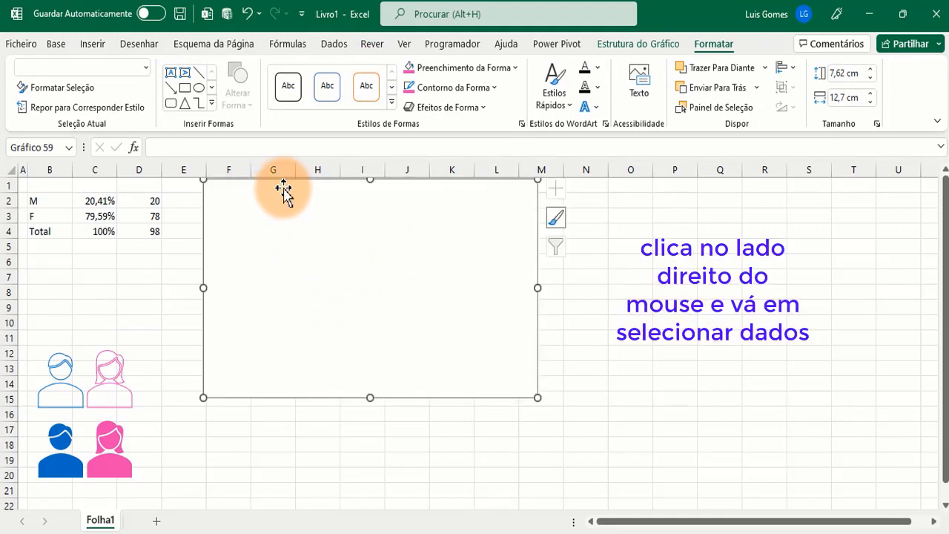
Add a data series to the empty chart, taking its name from B2 and its value from C2
right_click(235, 217)
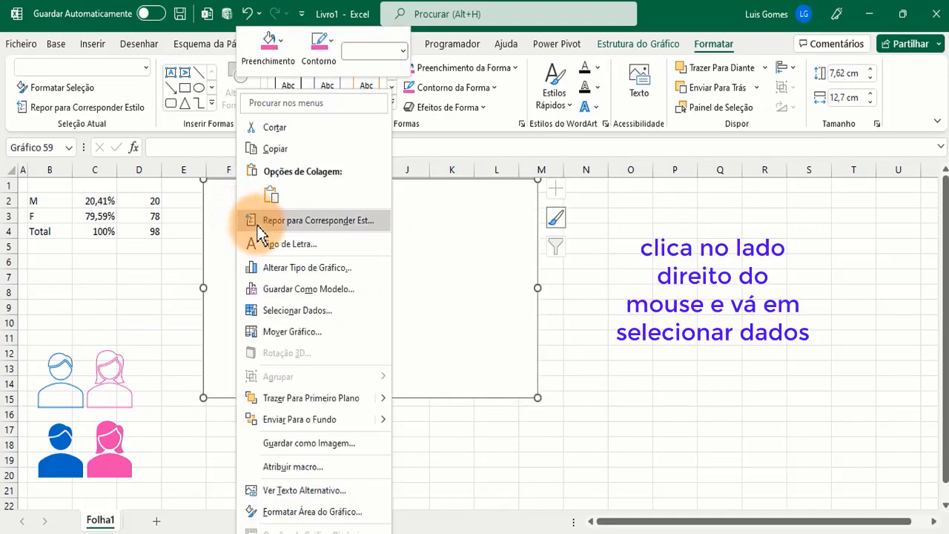
left_click(286, 311)
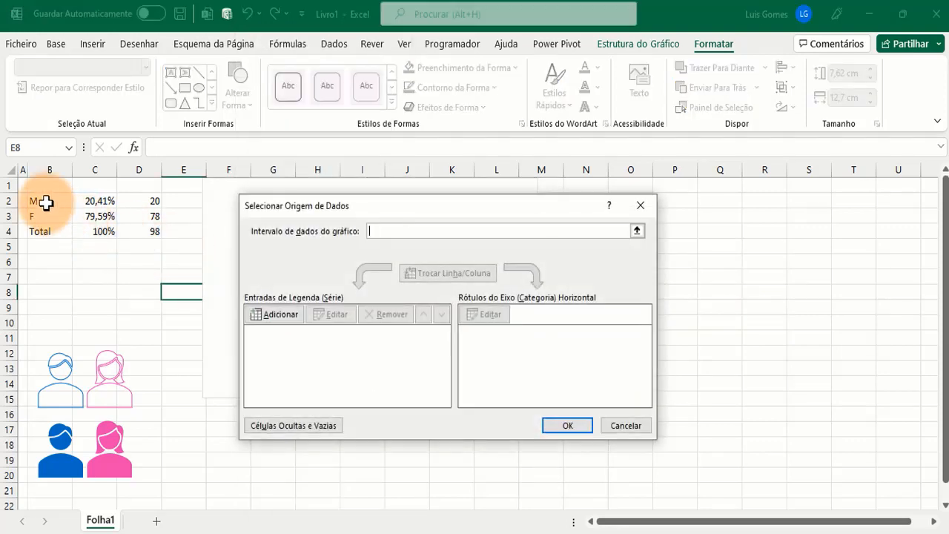
left_click(268, 314)
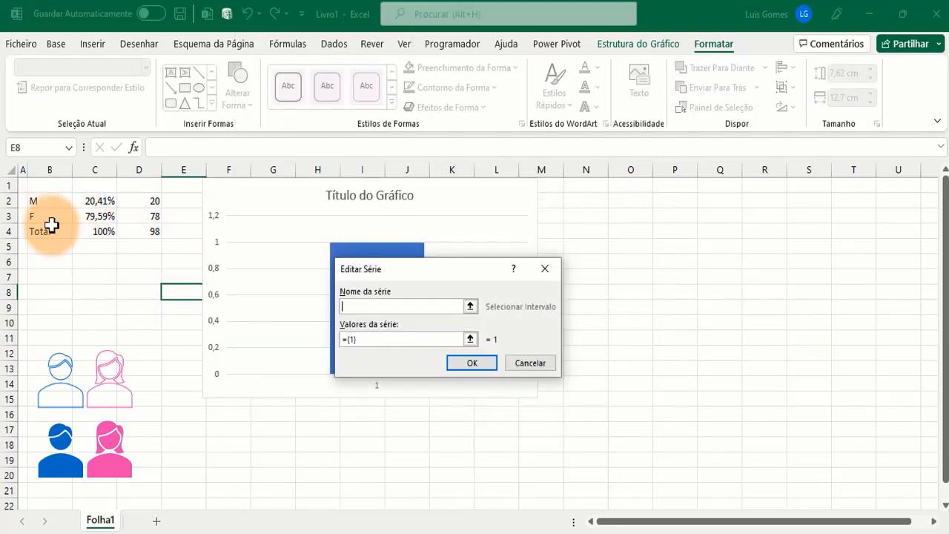
left_click(471, 306)
left_click(47, 201)
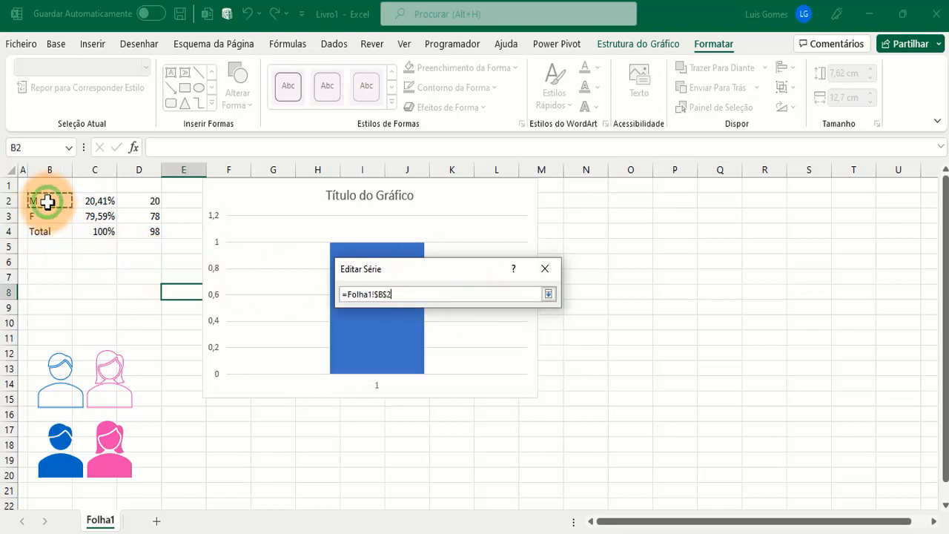
left_click(549, 294)
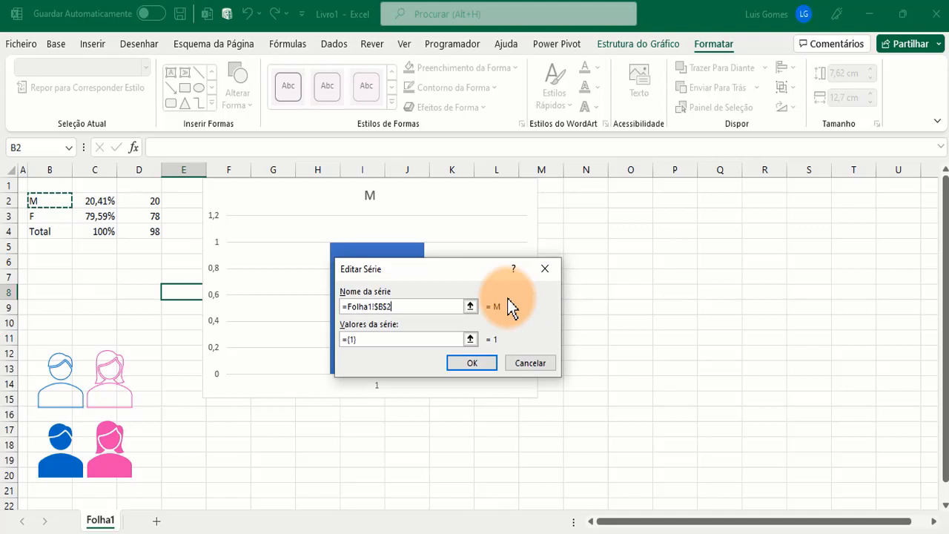
left_click(469, 339)
left_click(102, 201)
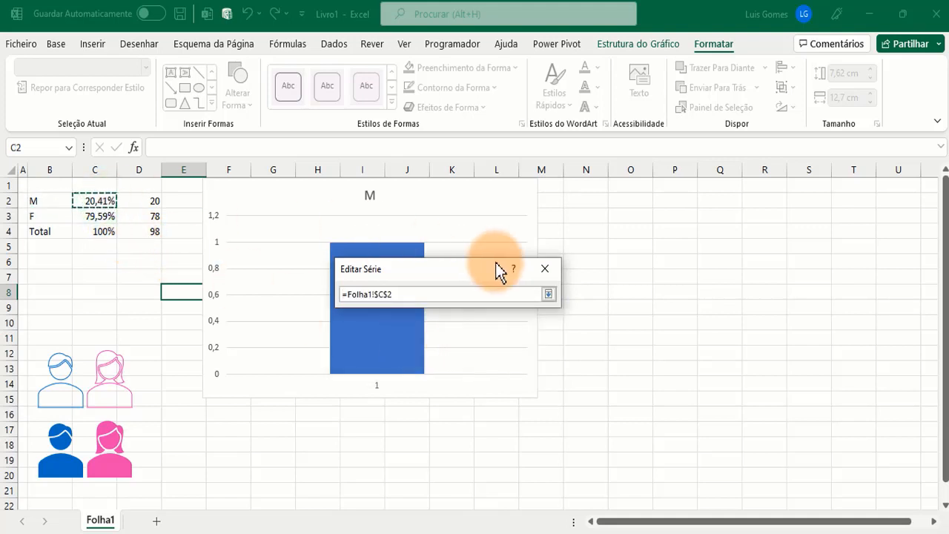
left_click(548, 294)
left_click(478, 363)
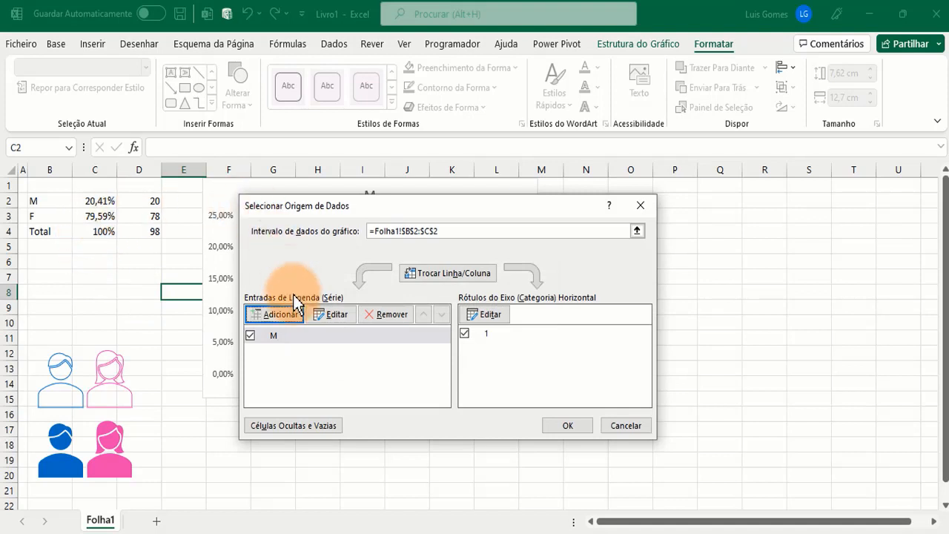
Add a second chart series named "Fundo1" with its value from C4, and apply the data source
left_click(286, 316)
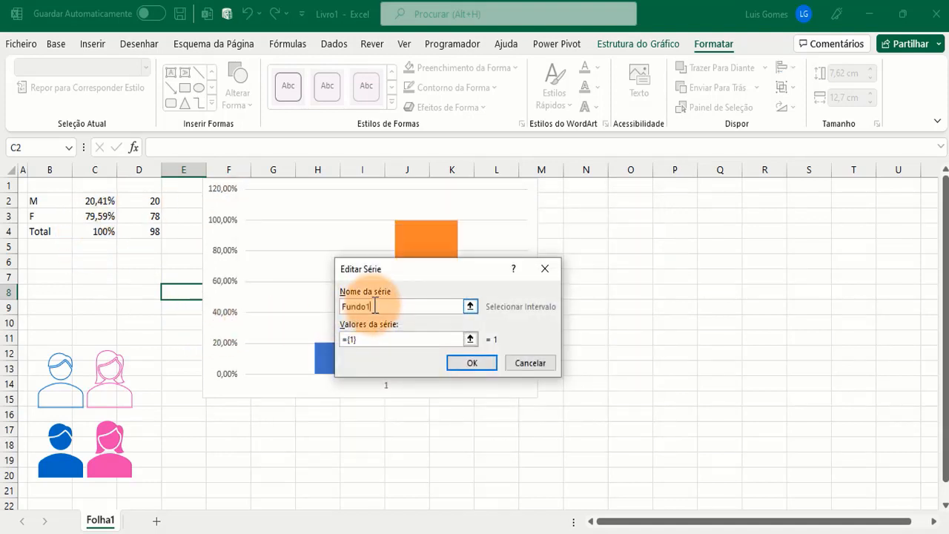
left_click(469, 339)
left_click(109, 235)
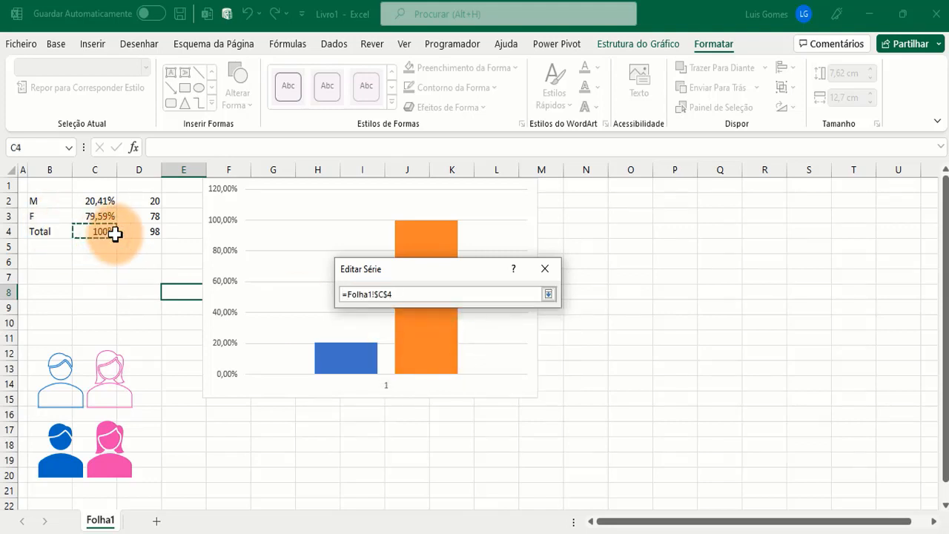
left_click(550, 294)
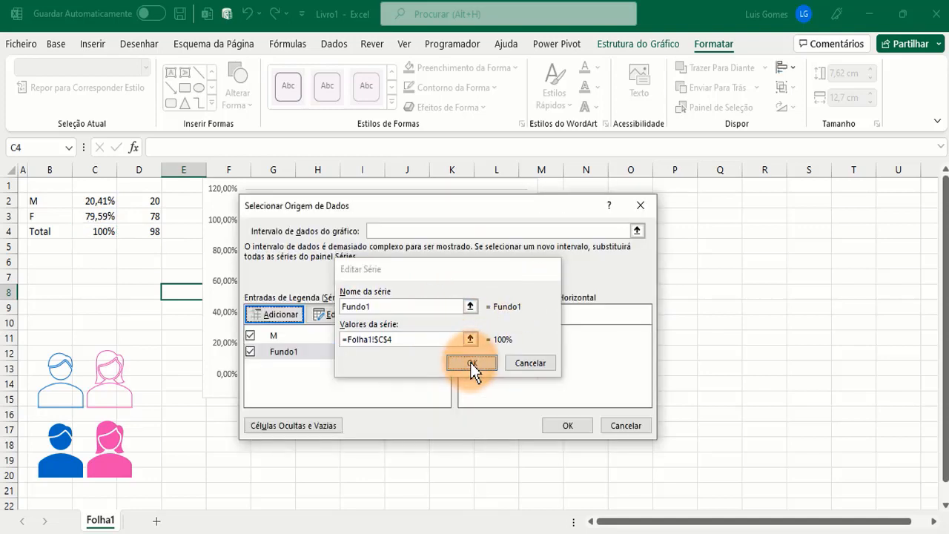
left_click(471, 363)
left_click(565, 426)
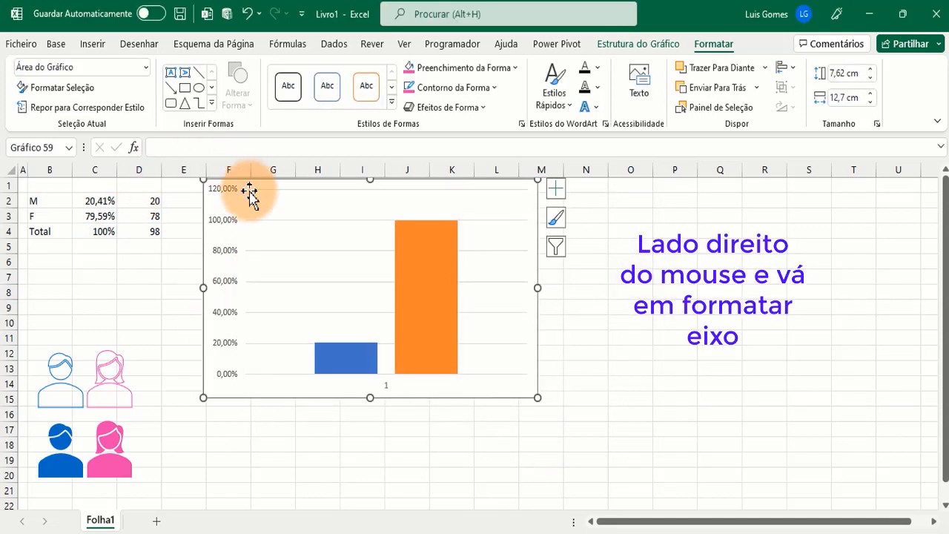
Set the vertical axis limits to a minimum of 0 and a maximum of 1
right_click(220, 217)
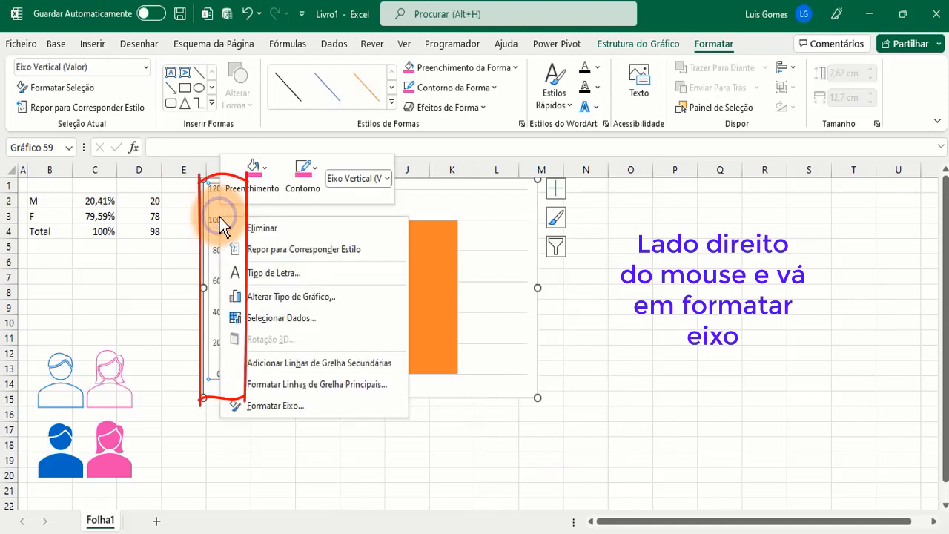
left_click(266, 405)
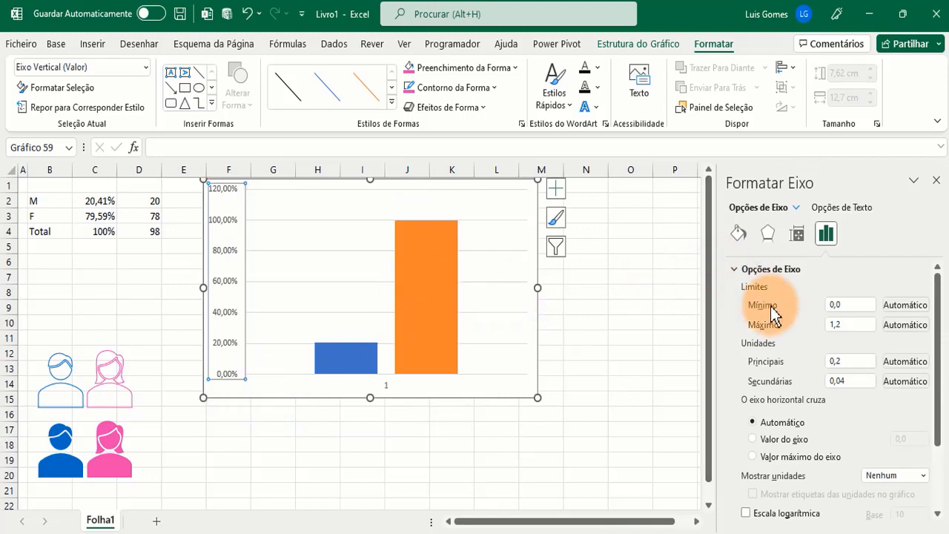
double_click(848, 304)
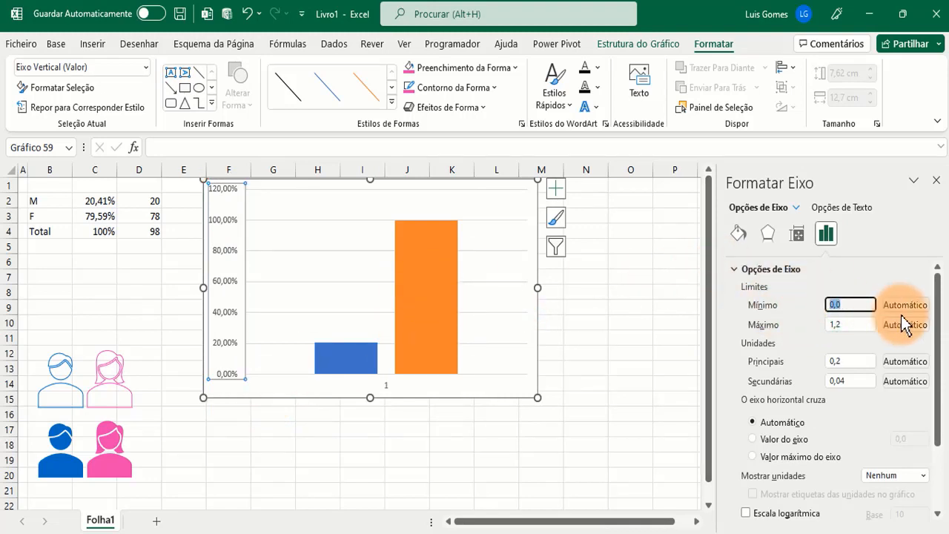
type("0")
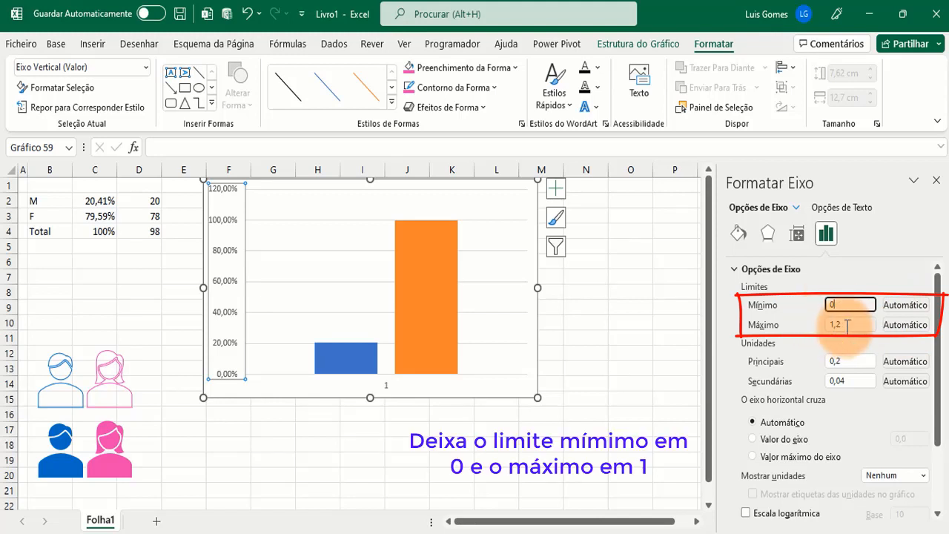
double_click(850, 324)
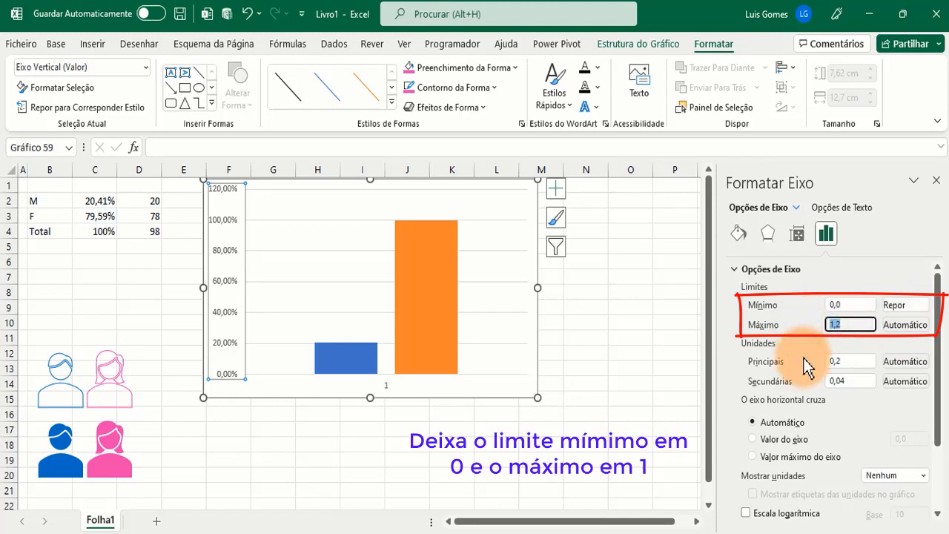
type("1")
key("Return")
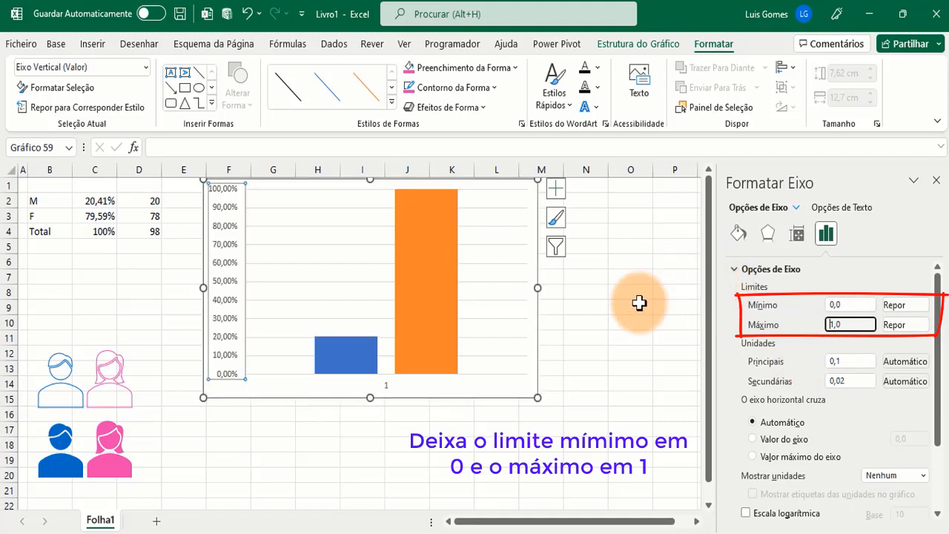
left_click(937, 181)
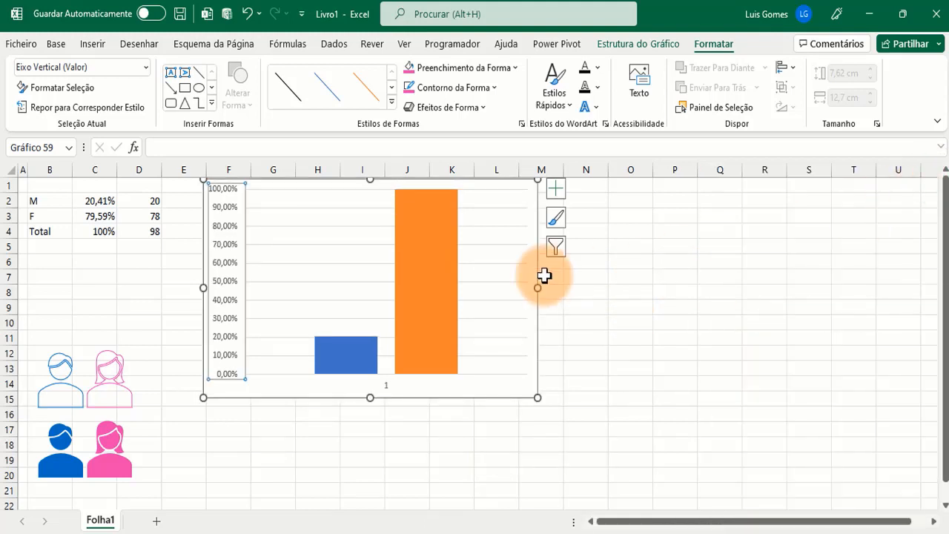
Delete the chart's vertical axis, main gridlines and horizontal axis
right_click(221, 230)
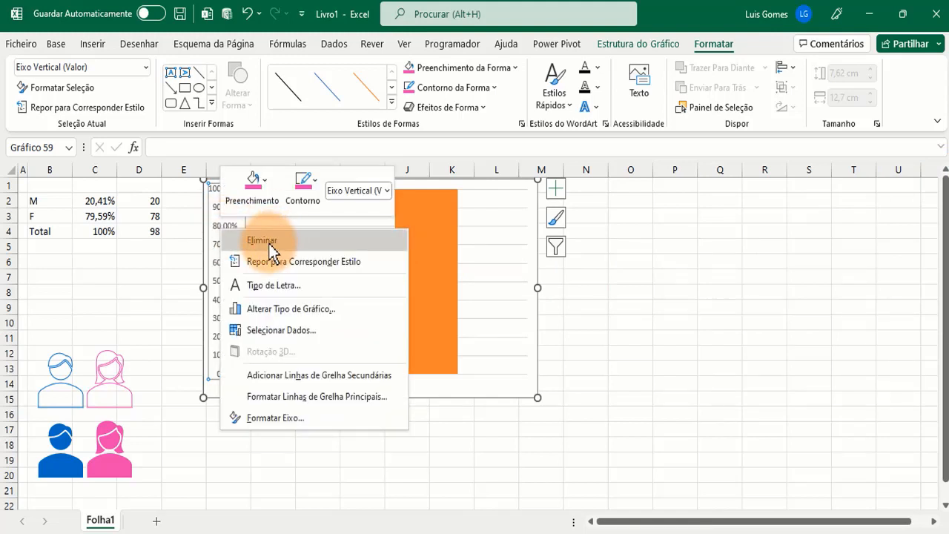
left_click(269, 245)
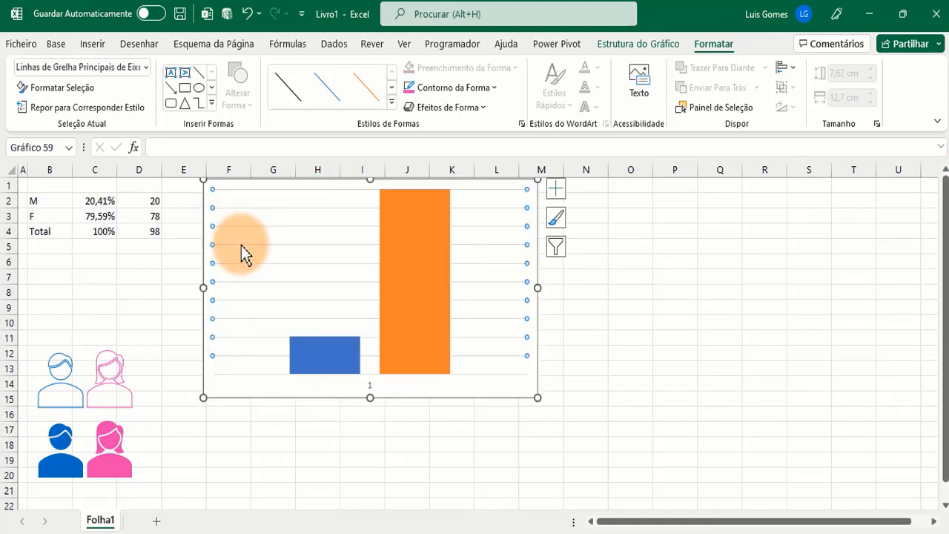
right_click(242, 244)
left_click(295, 255)
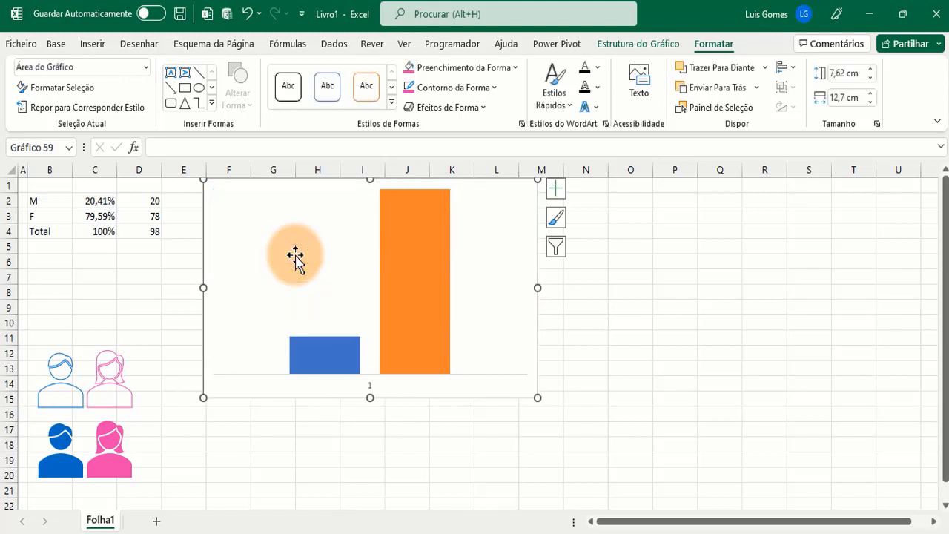
right_click(370, 381)
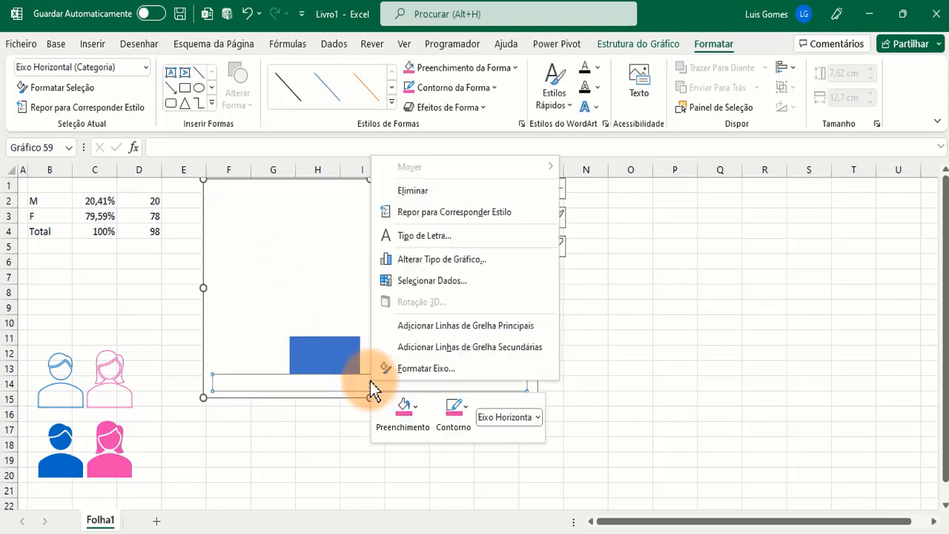
left_click(406, 191)
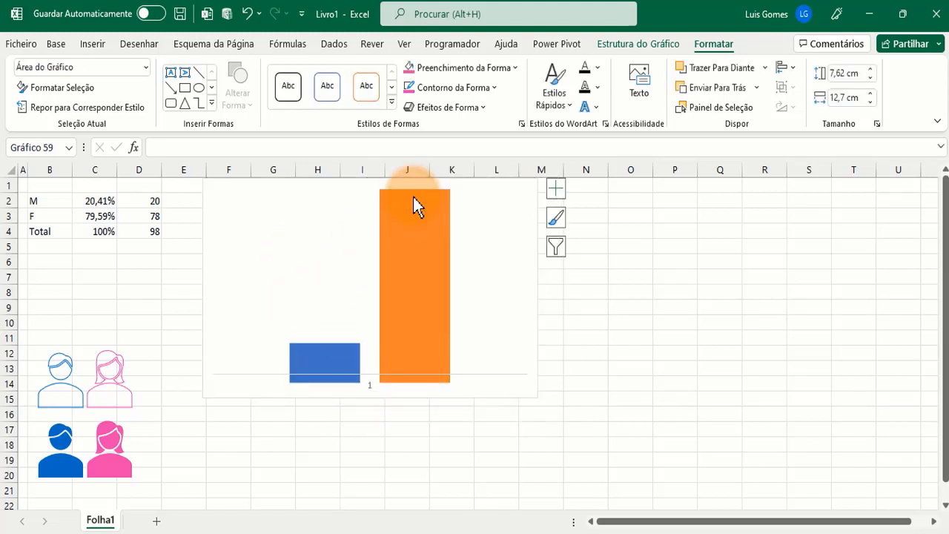
Copy the outlined blue man icon and paste it onto the orange "Fundo1" column as its fill
left_click(392, 290)
left_click(56, 386)
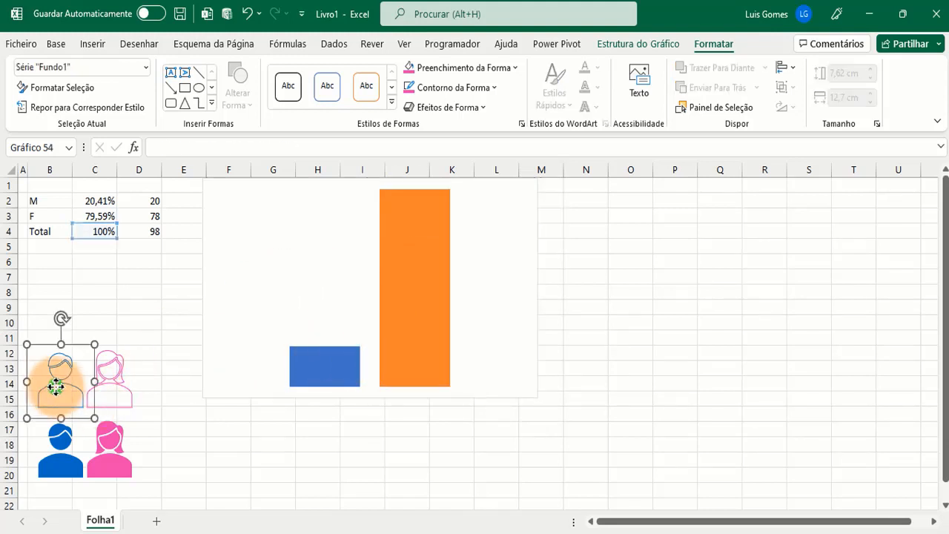
right_click(56, 386)
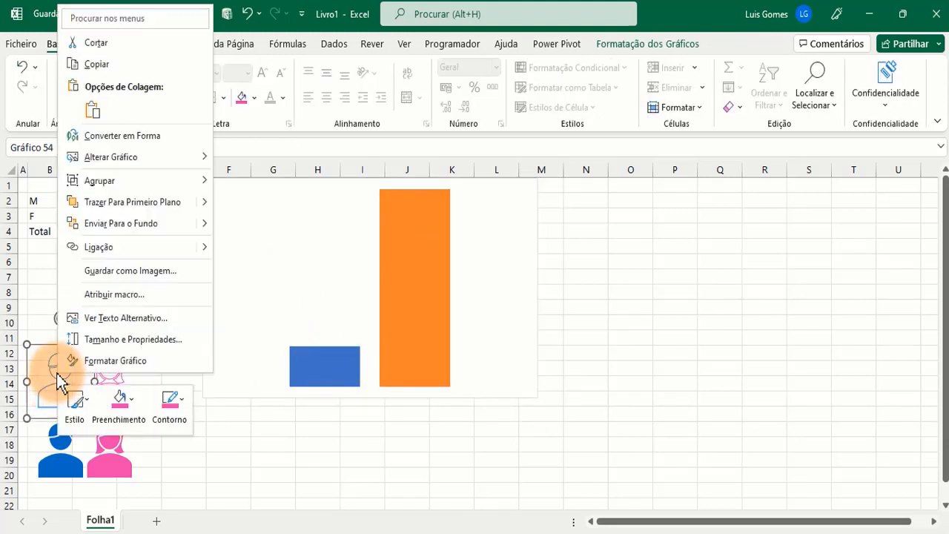
left_click(96, 66)
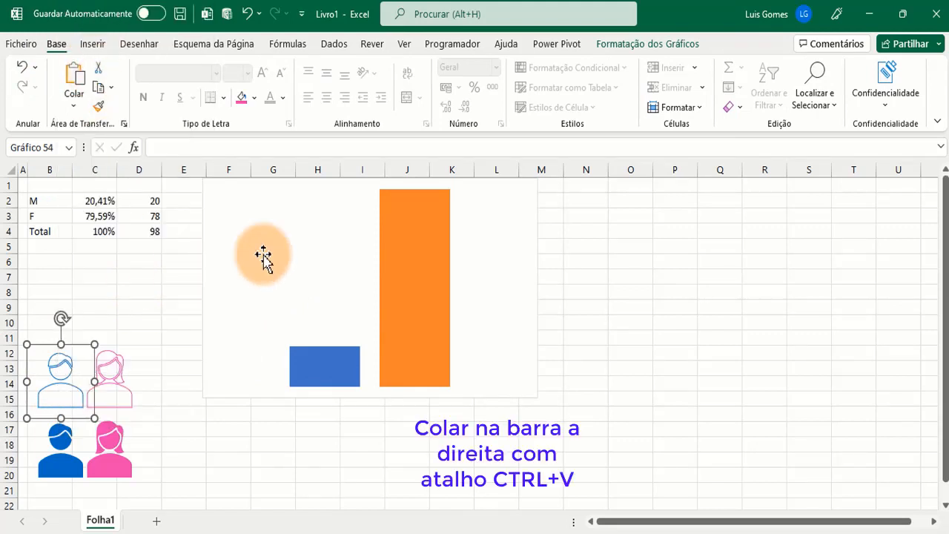
double_click(399, 240)
key("ctrl+v")
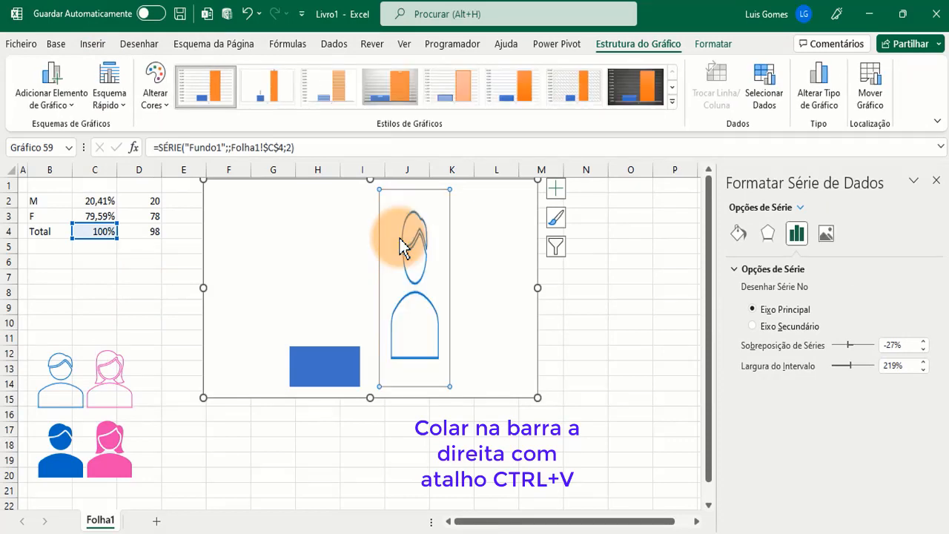
Copy the solid blue man icon and paste it onto the "M" column as its fill
left_click(70, 448)
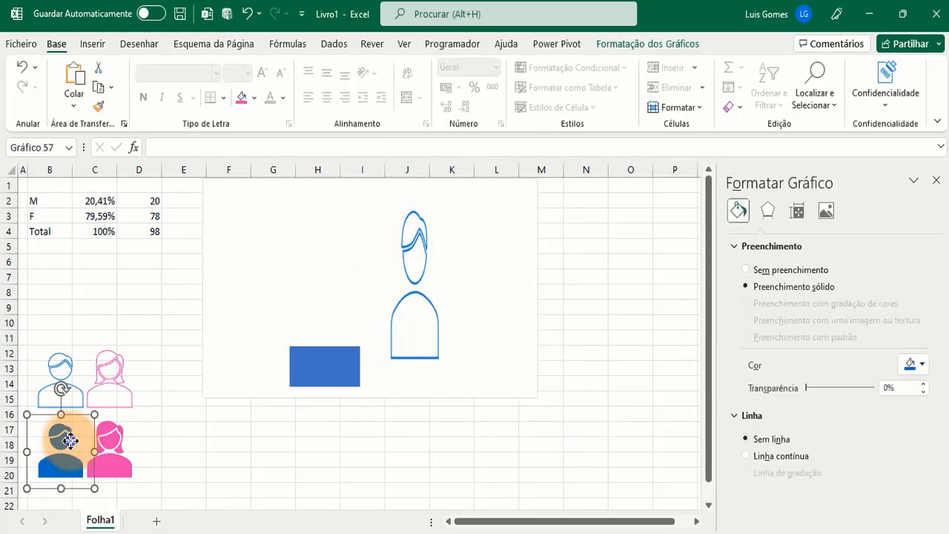
right_click(74, 450)
left_click(110, 132)
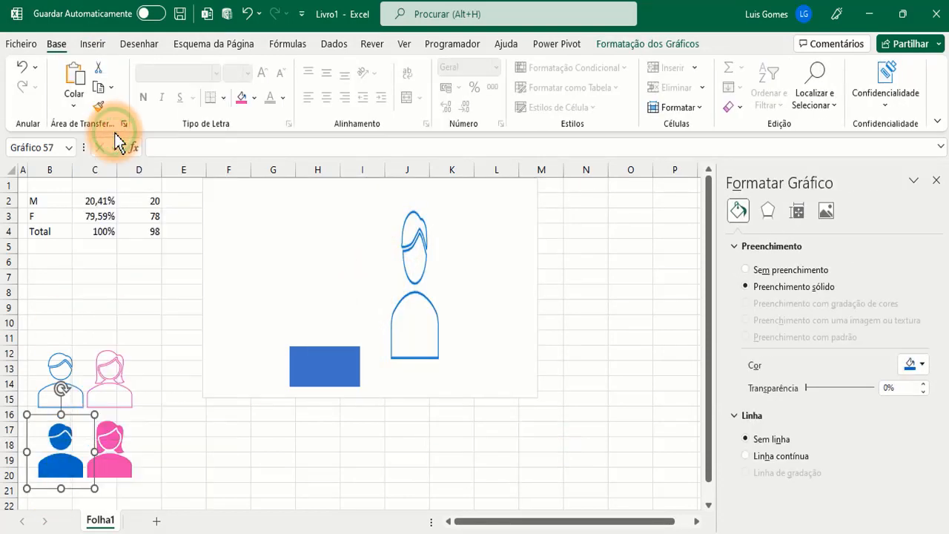
left_click(315, 367)
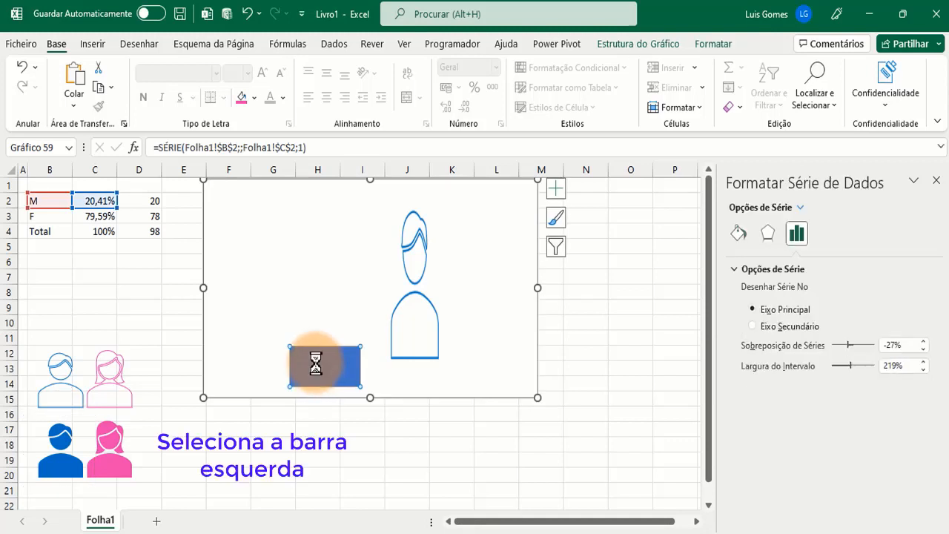
key("ctrl+v")
Set the picture fill of both the "M" and "Fundo1" series to "Empilhar e Dimensionar com"
right_click(328, 371)
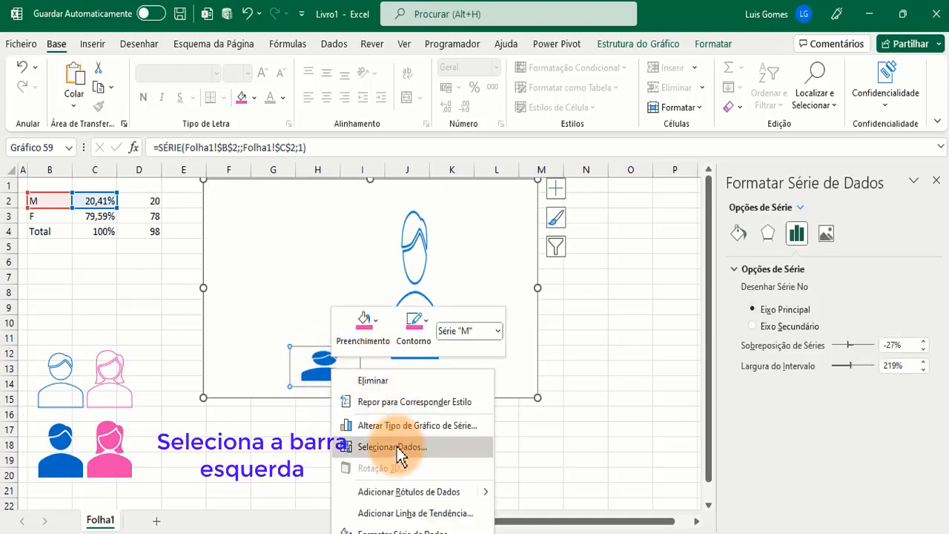
left_click(321, 366)
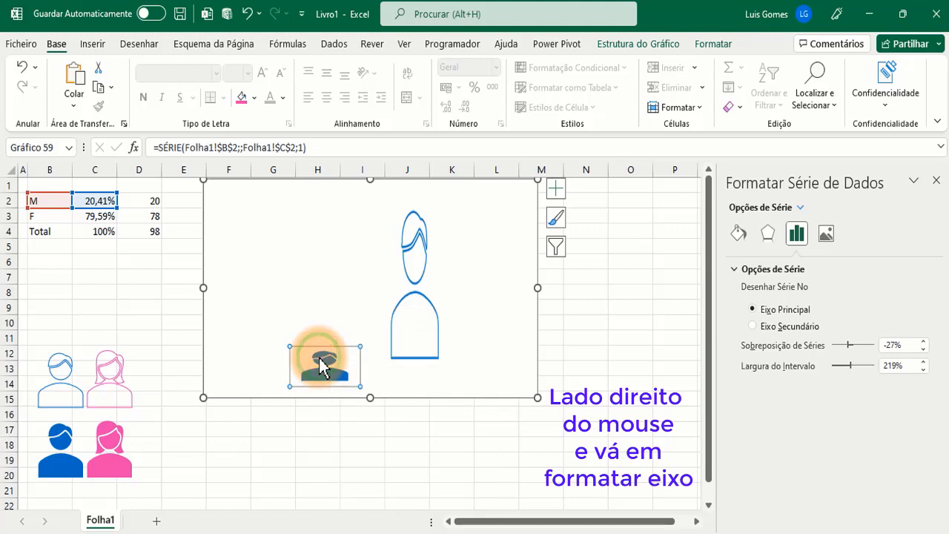
left_click(738, 234)
scroll(803, 380, "down", 3)
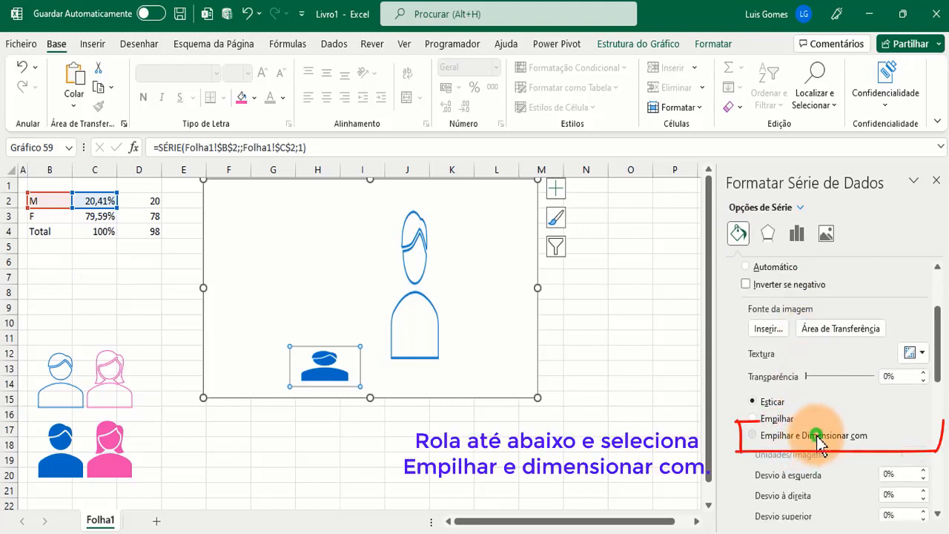
left_click(816, 436)
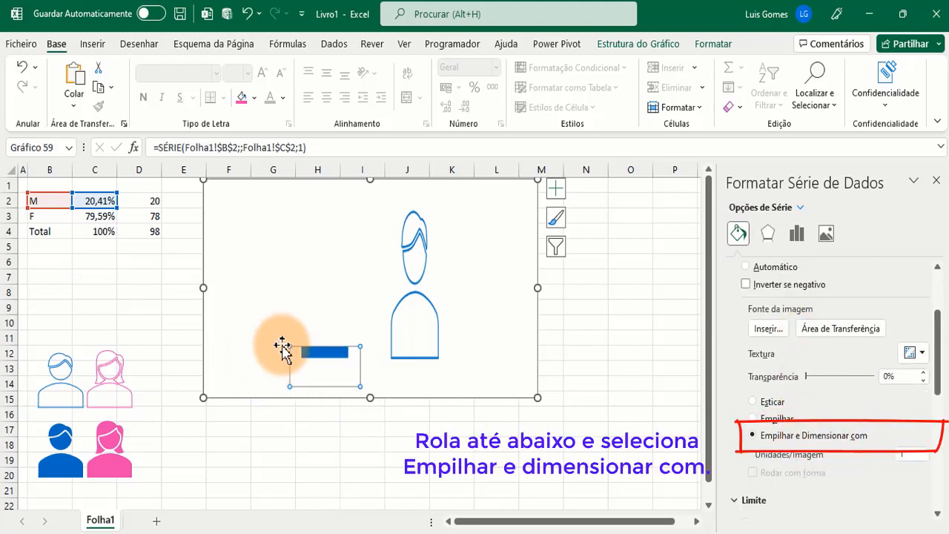
left_click(410, 276)
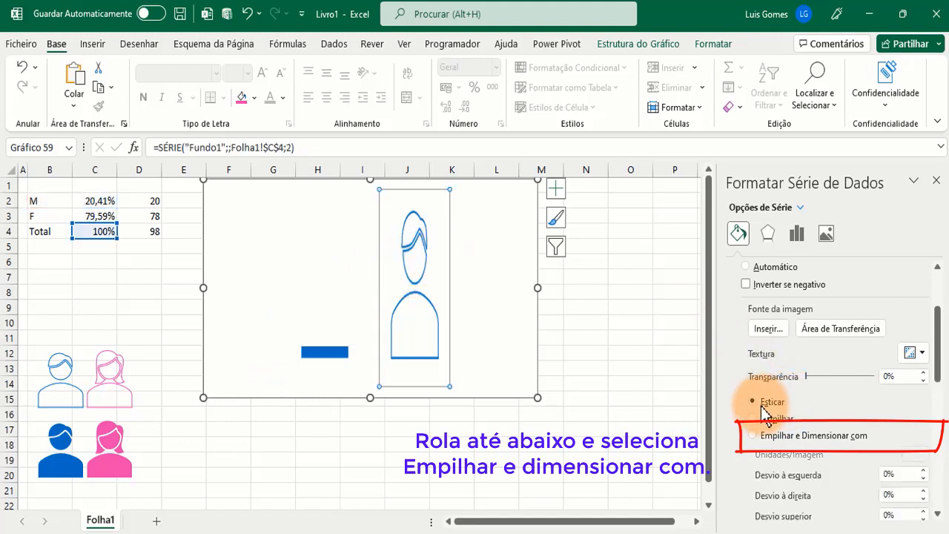
left_click(770, 437)
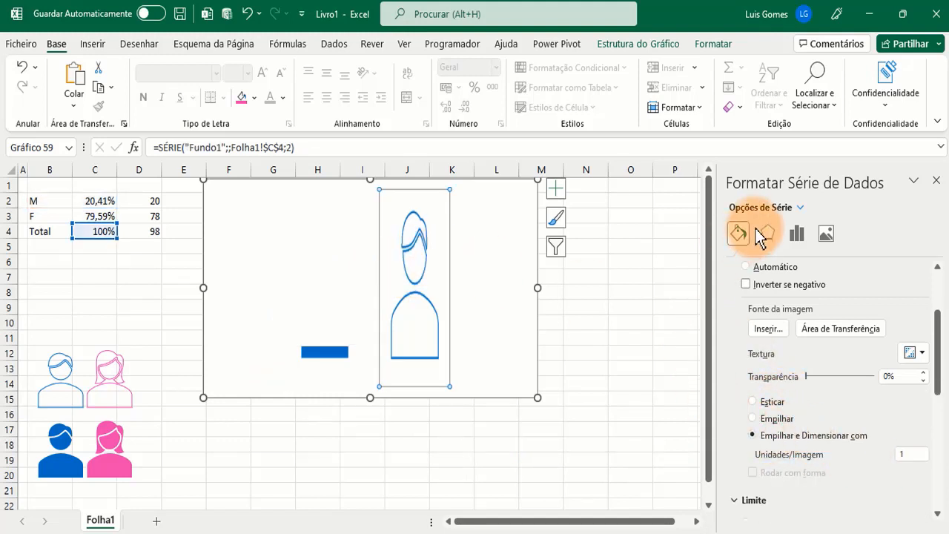
Set the series overlap to 100% and the gap width to 50%, and close the formatting options
left_click(796, 236)
left_click_drag(900, 346, 848, 350)
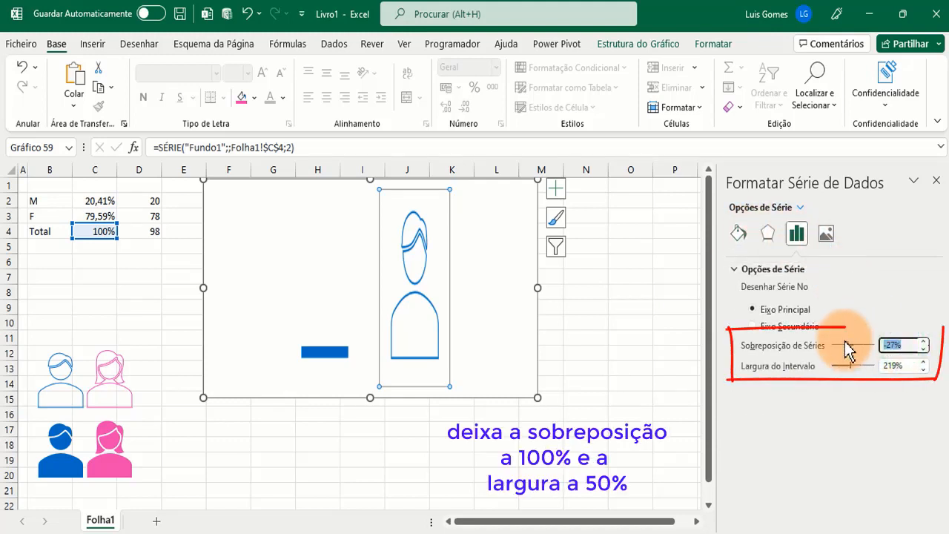
type("100")
key("Return")
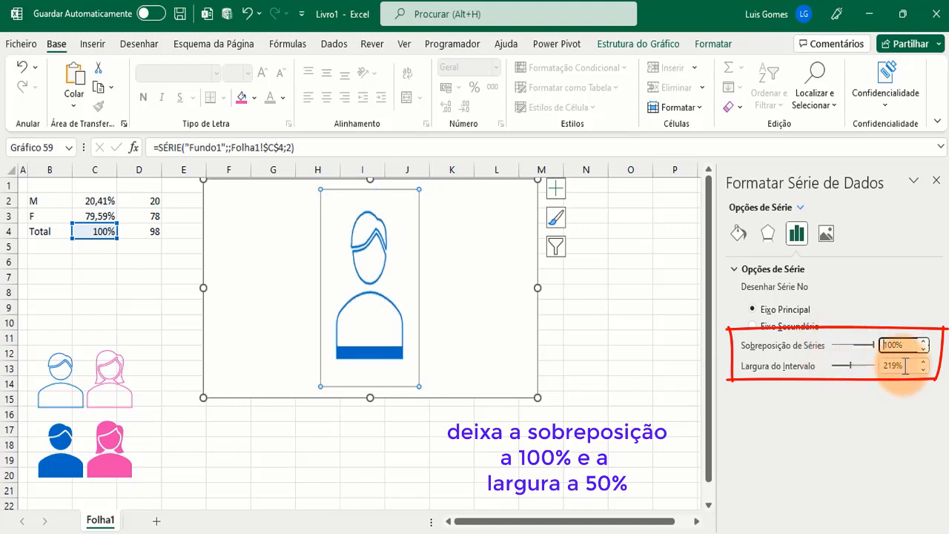
left_click_drag(906, 365, 875, 361)
type("5")
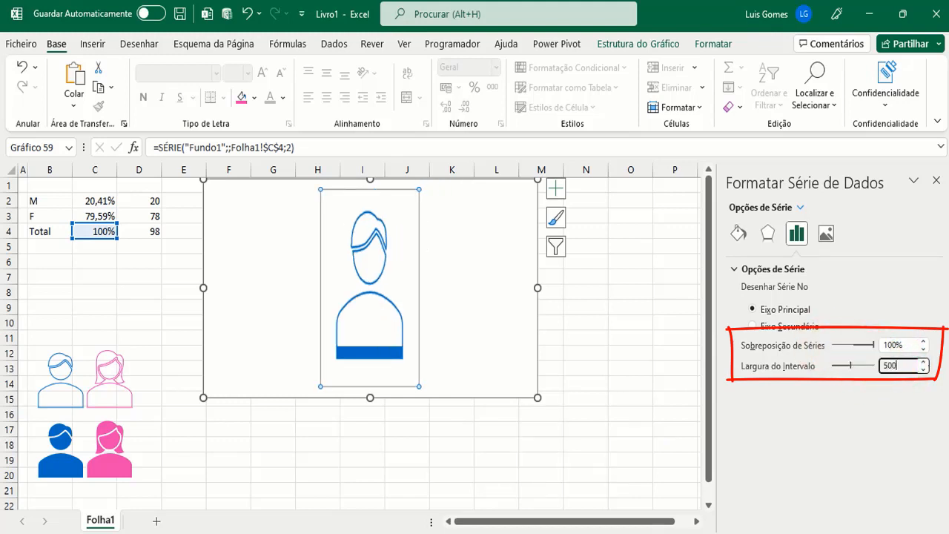
type("0")
key("Return")
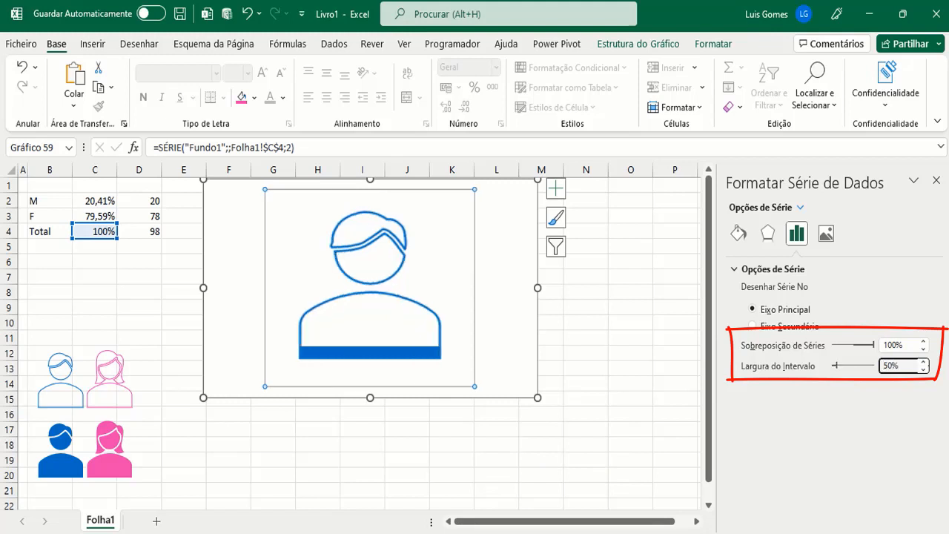
left_click(935, 180)
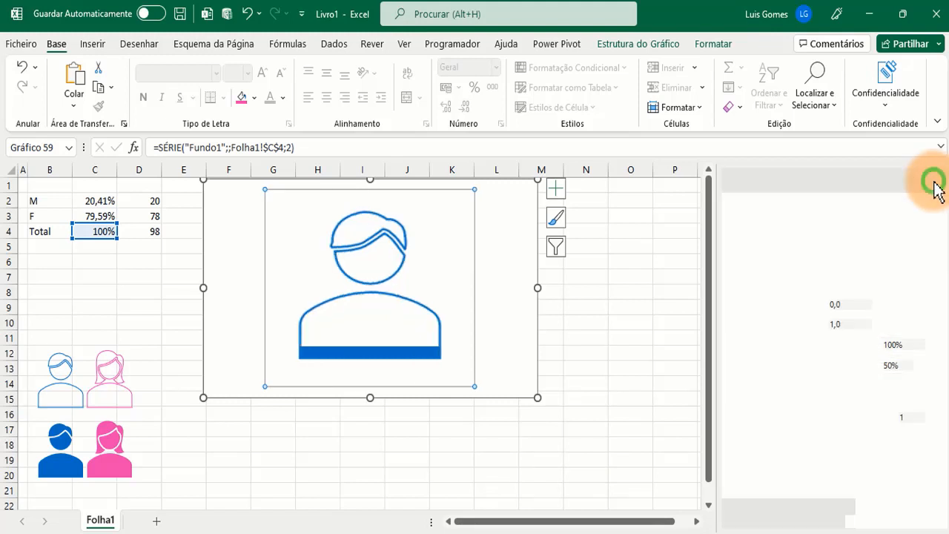
Narrow the chart to about 4.92 cm wide and remove its outline and fill
left_click_drag(540, 288, 333, 299)
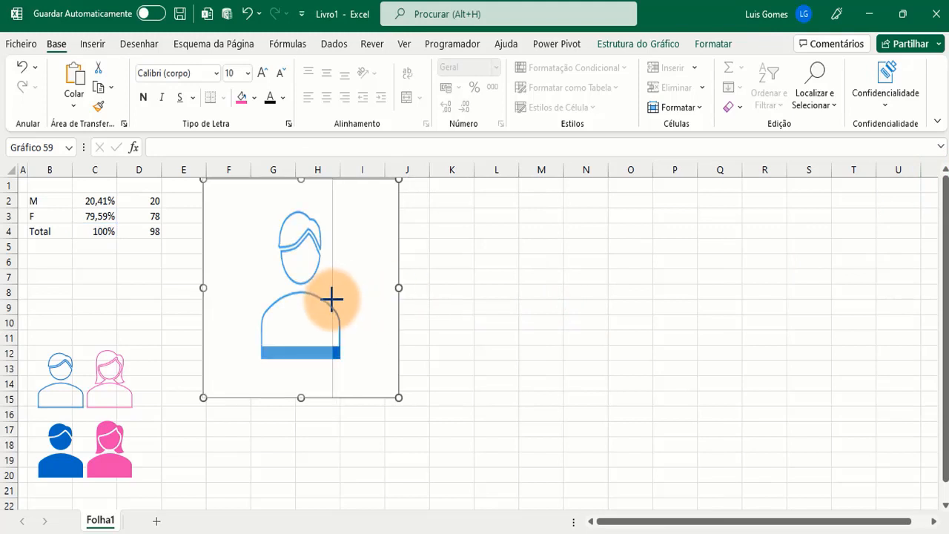
left_click(712, 45)
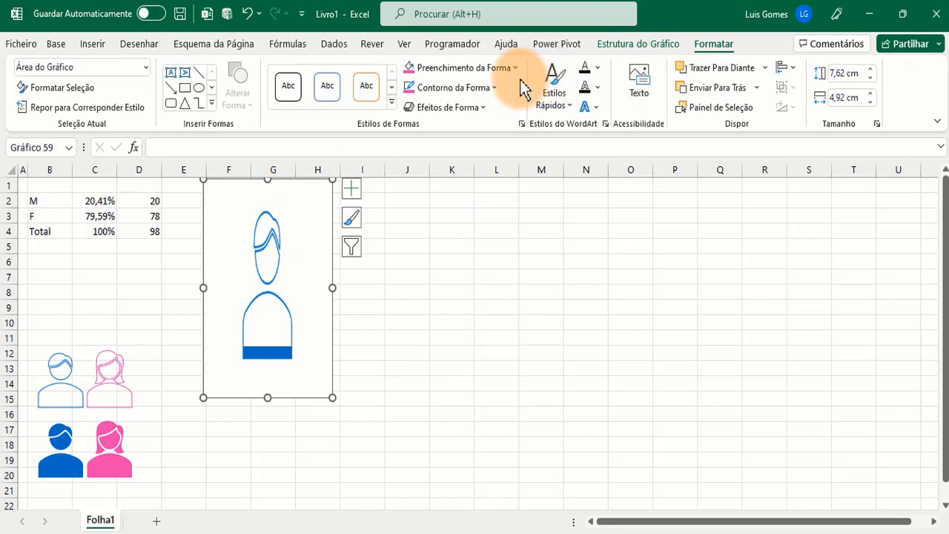
left_click(495, 86)
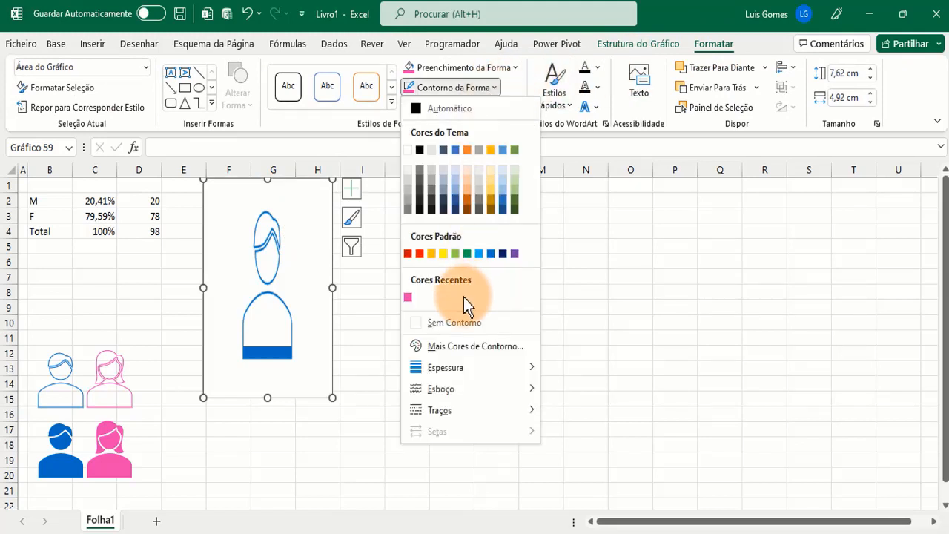
left_click(443, 329)
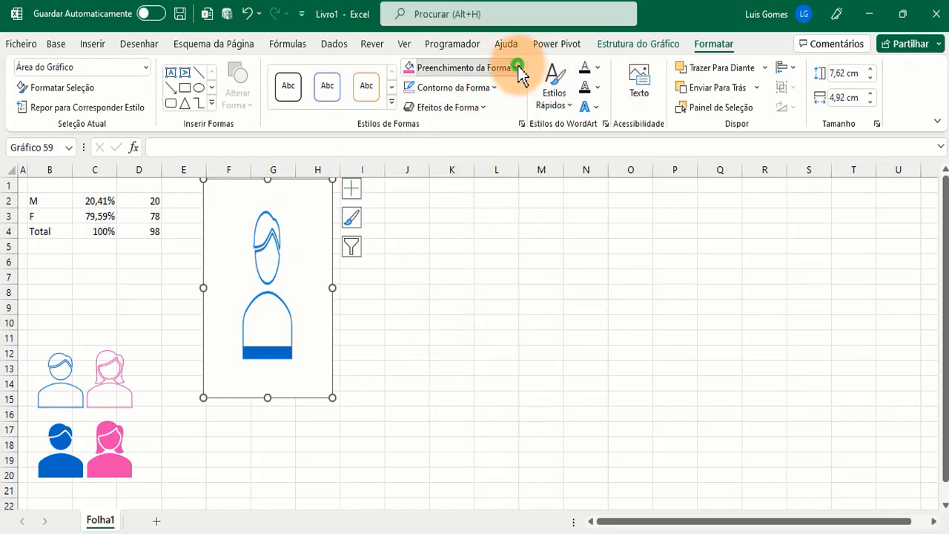
left_click(519, 69)
left_click(454, 300)
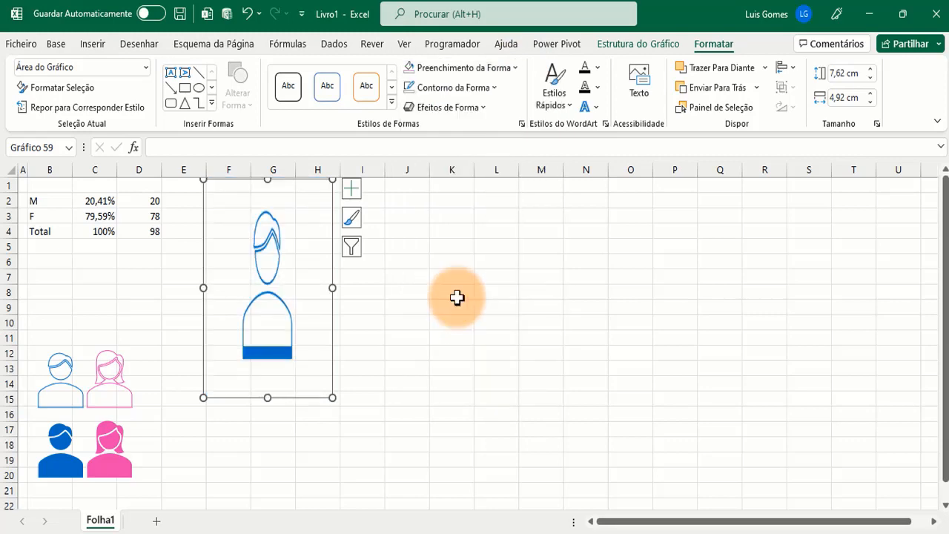
Insert an empty clustered column chart and move it to row 1, beside the finished male icon chart
left_click(369, 292)
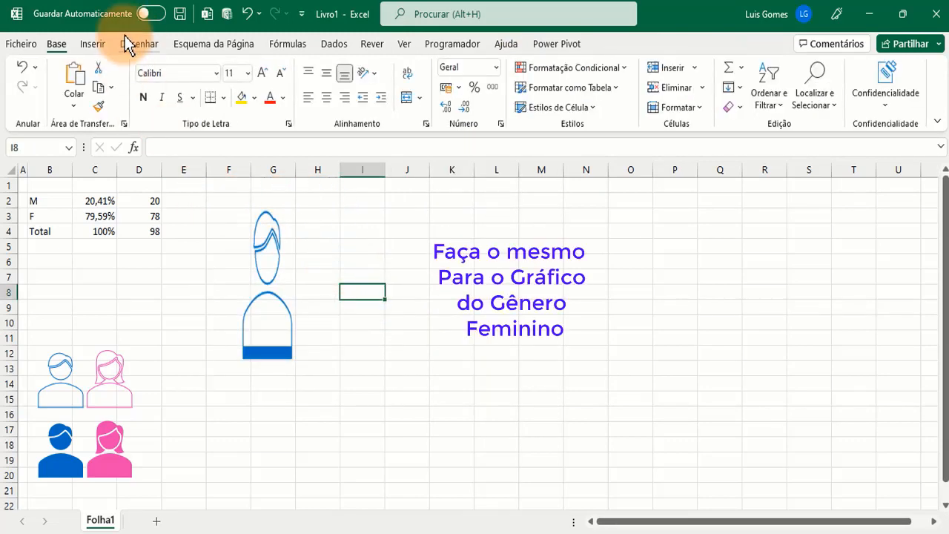
left_click(89, 44)
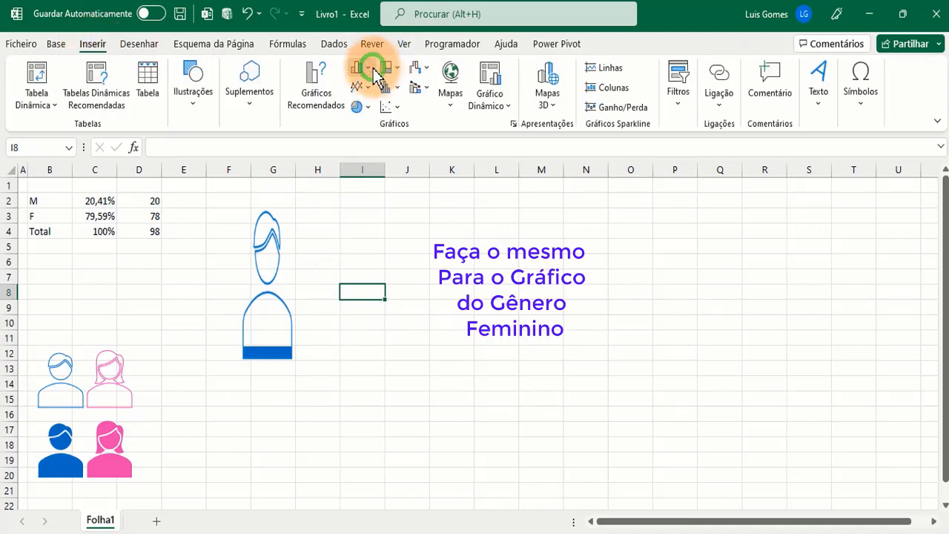
left_click(373, 67)
left_click(373, 118)
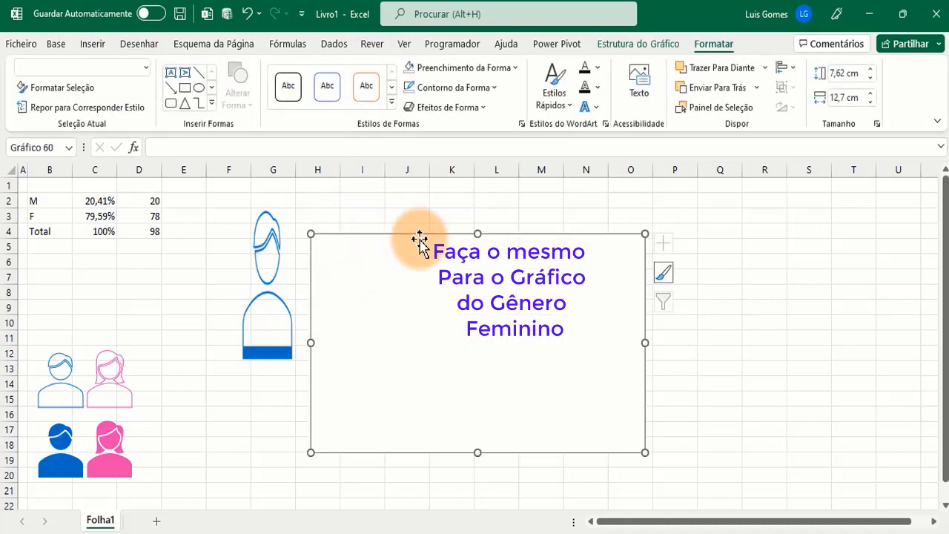
left_click_drag(419, 237, 421, 182)
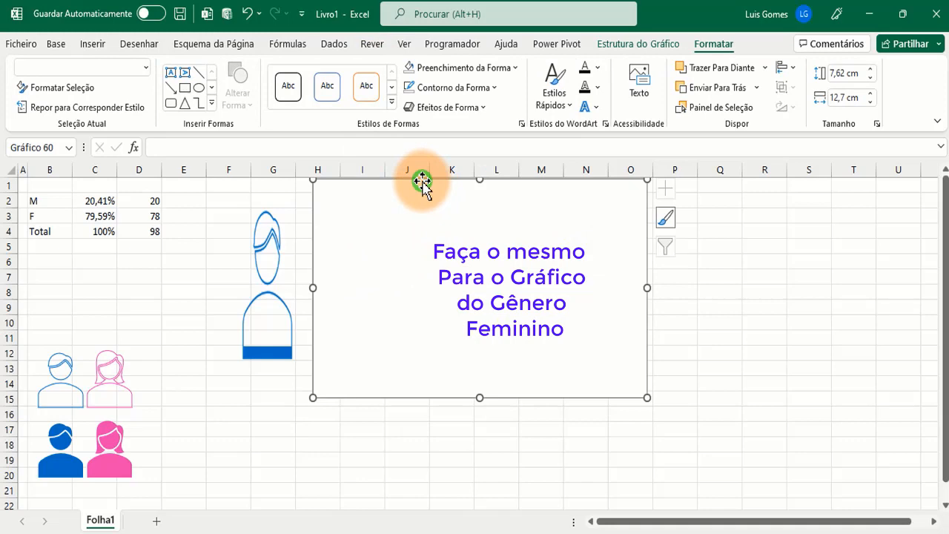
Add a data series to the empty chart with its name from cell B3 and its value from cell C3
right_click(419, 234)
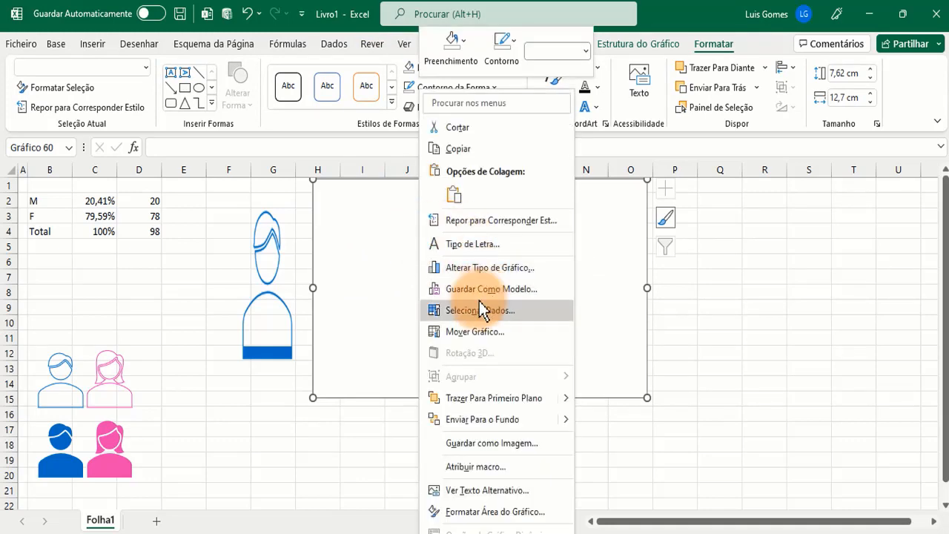
left_click(498, 311)
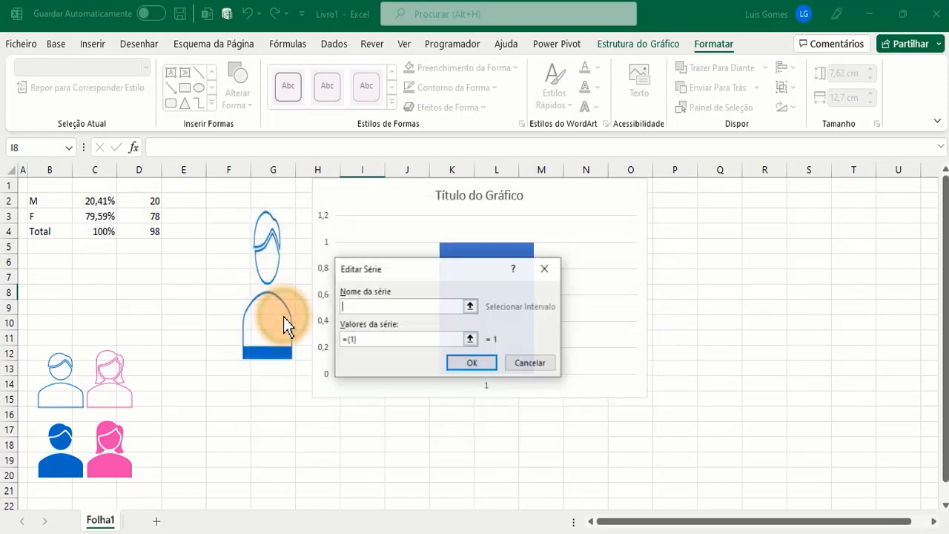
left_click(281, 314)
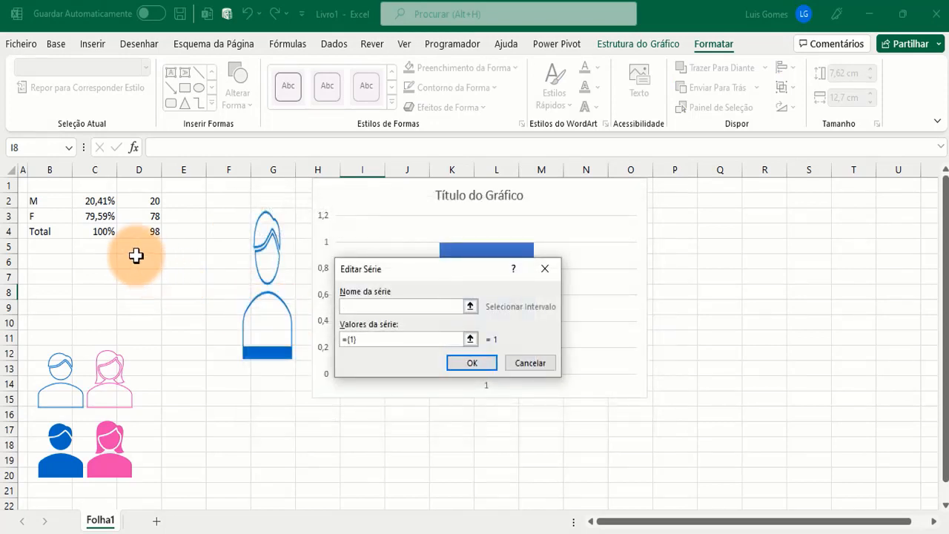
left_click(470, 307)
left_click(47, 215)
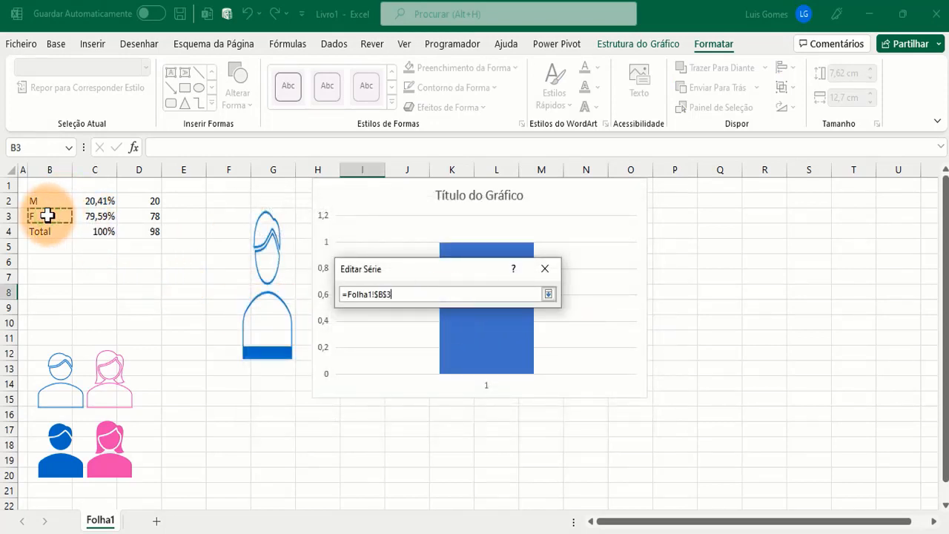
key("Return")
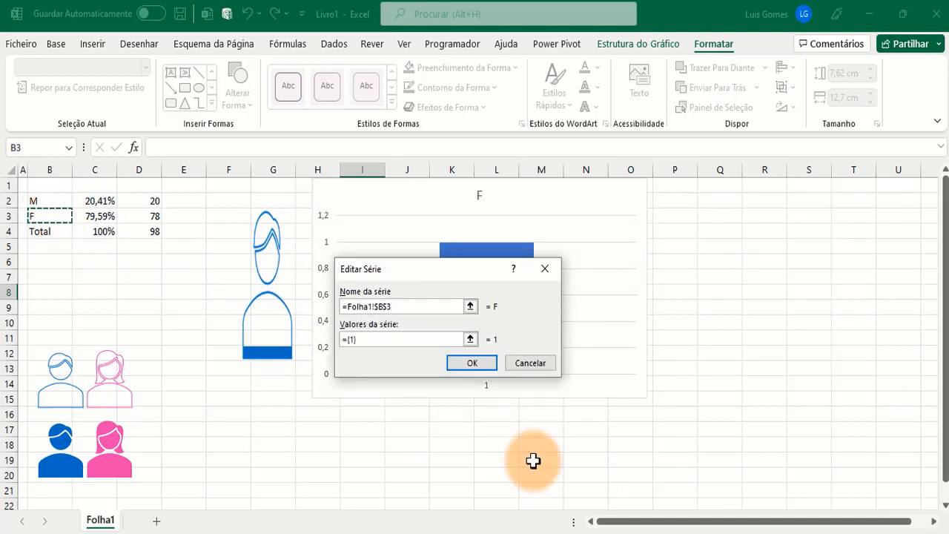
left_click(470, 339)
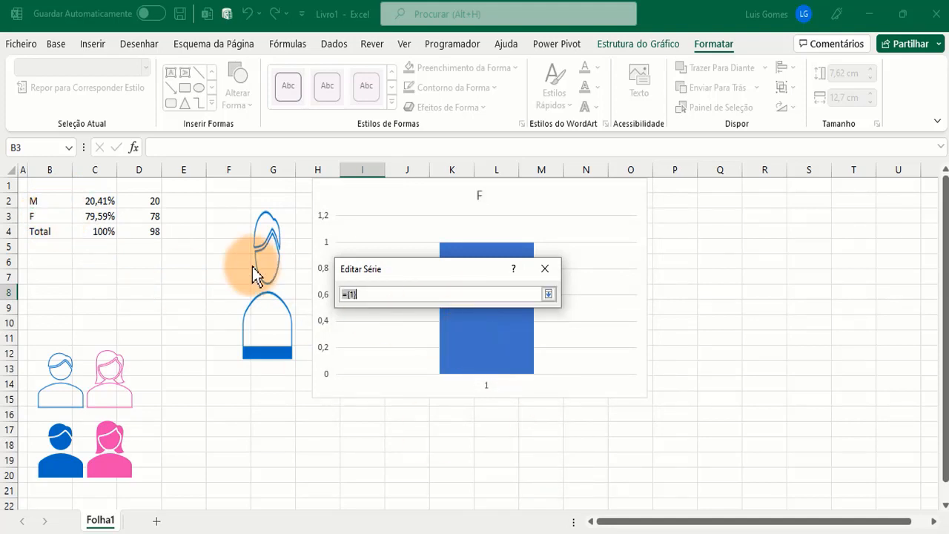
left_click(101, 215)
left_click(548, 294)
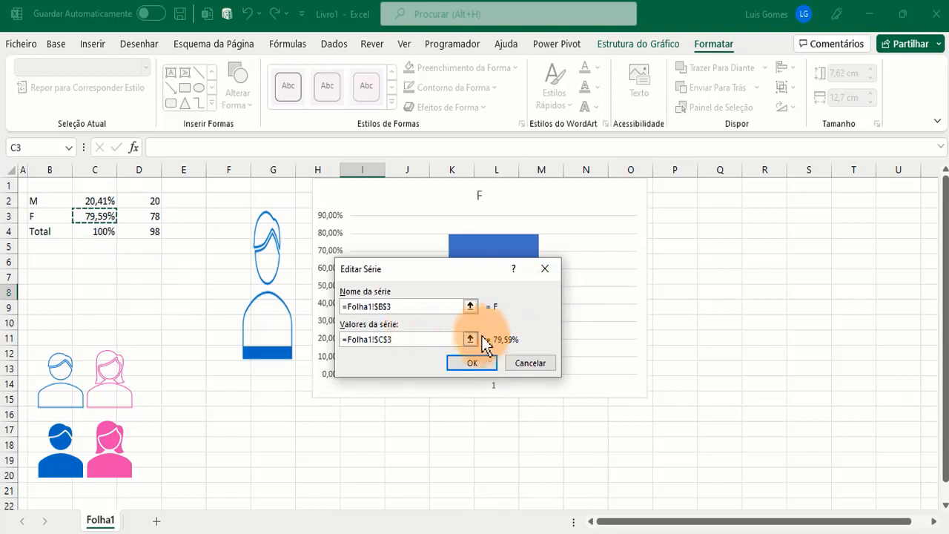
left_click(477, 363)
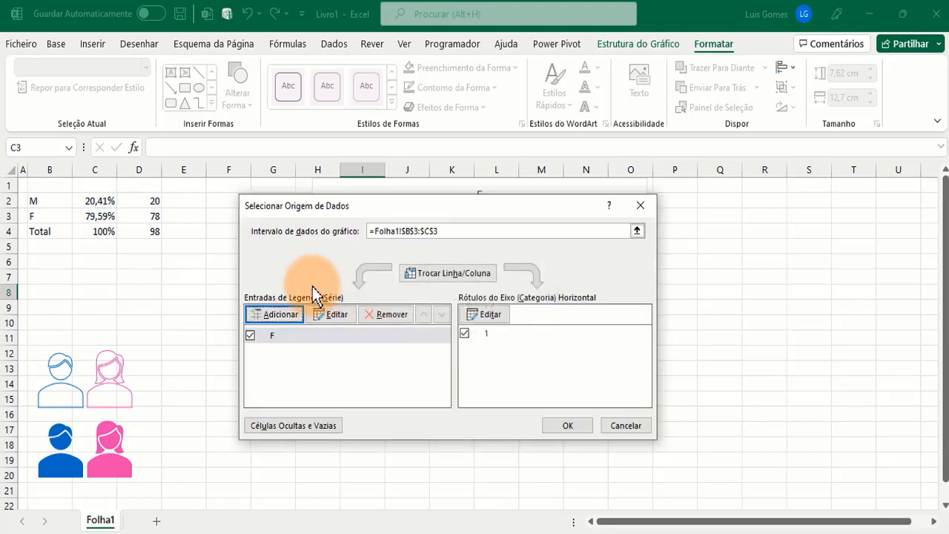
Add a second series named "Fundo2" with its value from cell C4, and apply the data selection
left_click(284, 314)
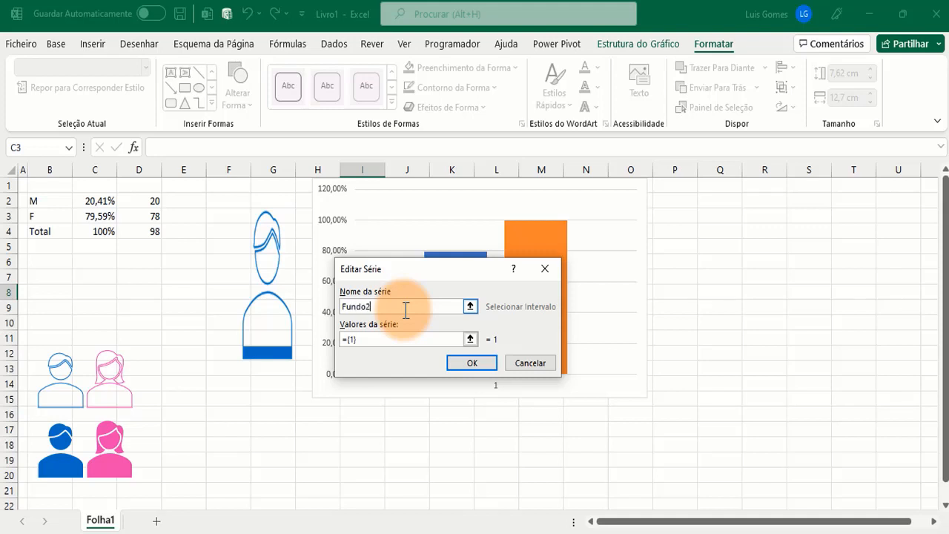
left_click(472, 339)
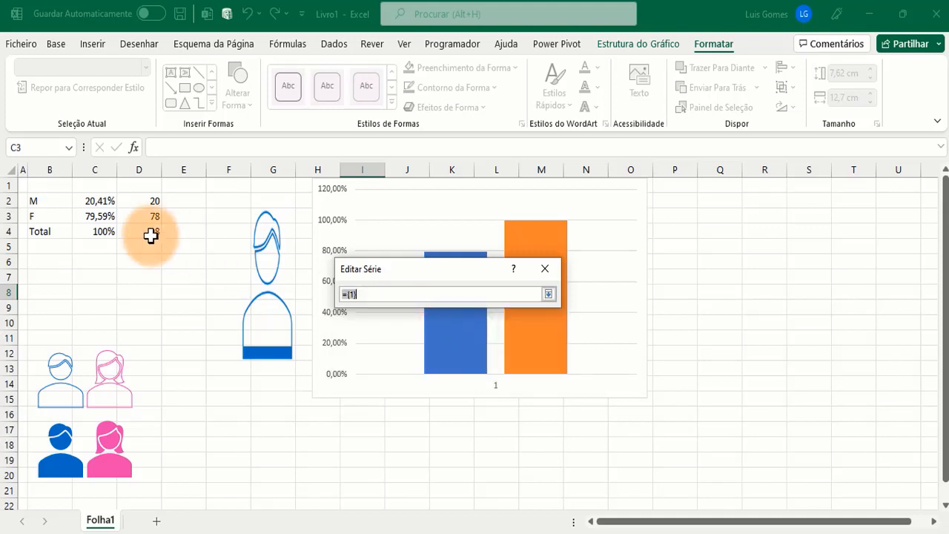
left_click(548, 293)
left_click(481, 367)
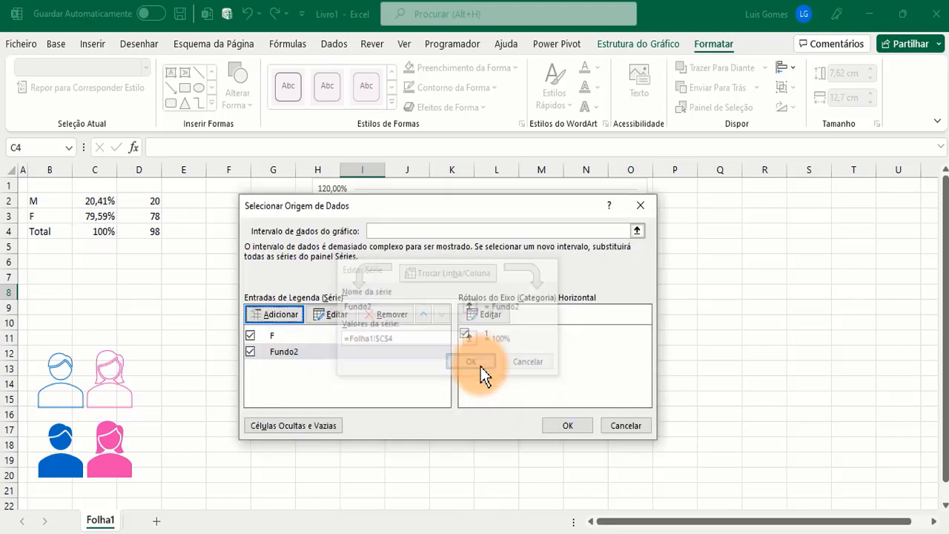
left_click(560, 426)
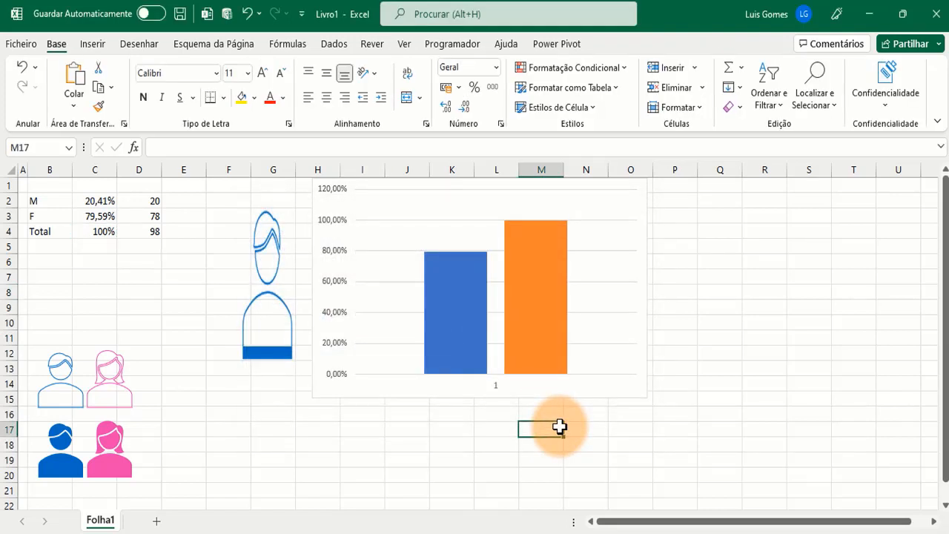
Set the vertical axis limits to minimum 0 and maximum 1, and close the axis formatting options
left_click(338, 250)
double_click(337, 247)
right_click(338, 247)
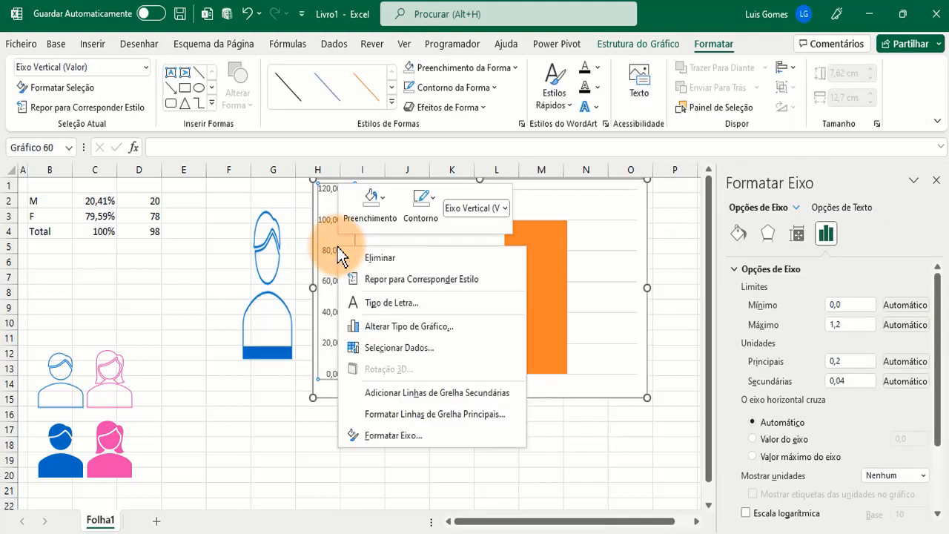
left_click(377, 435)
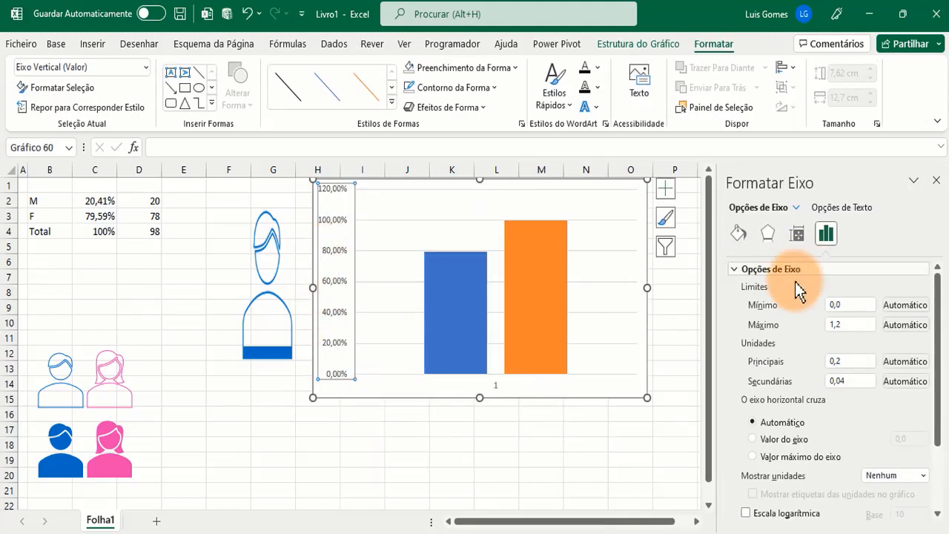
double_click(847, 304)
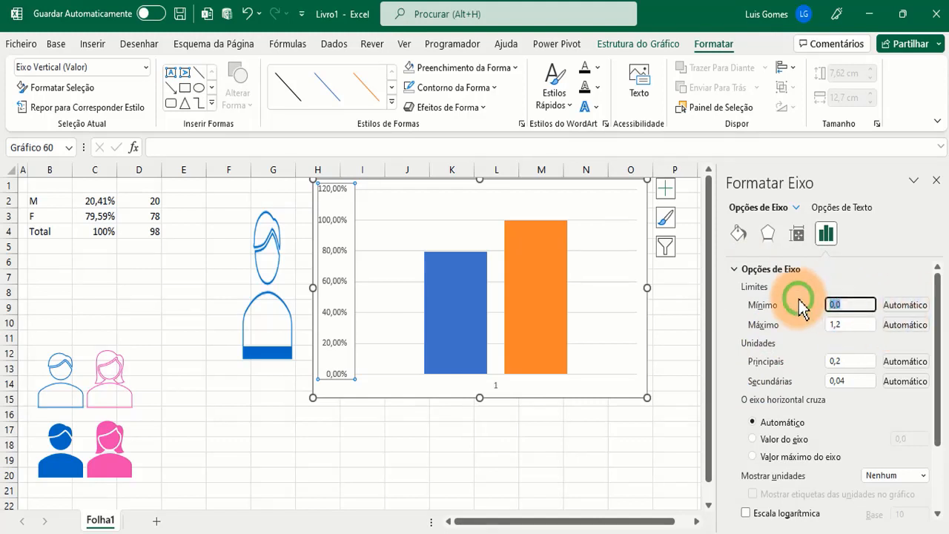
type("0")
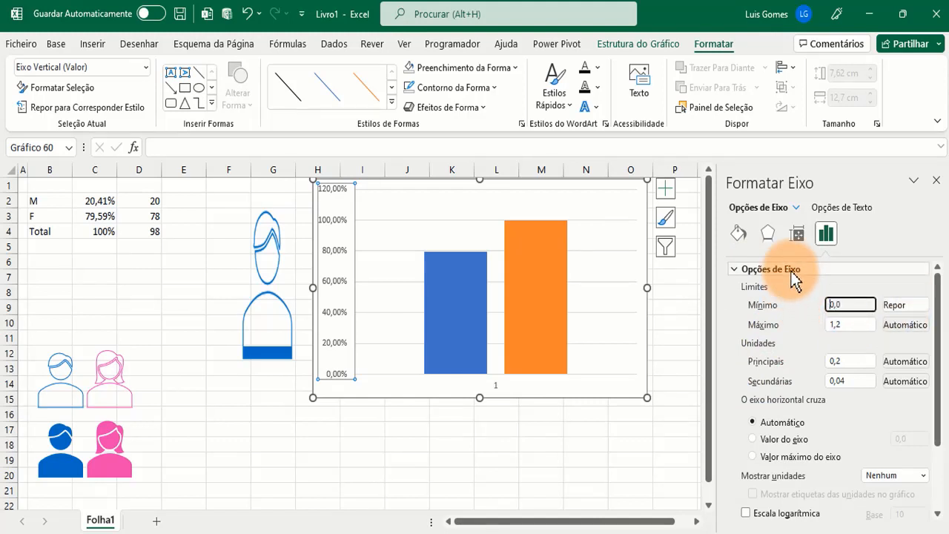
double_click(851, 324)
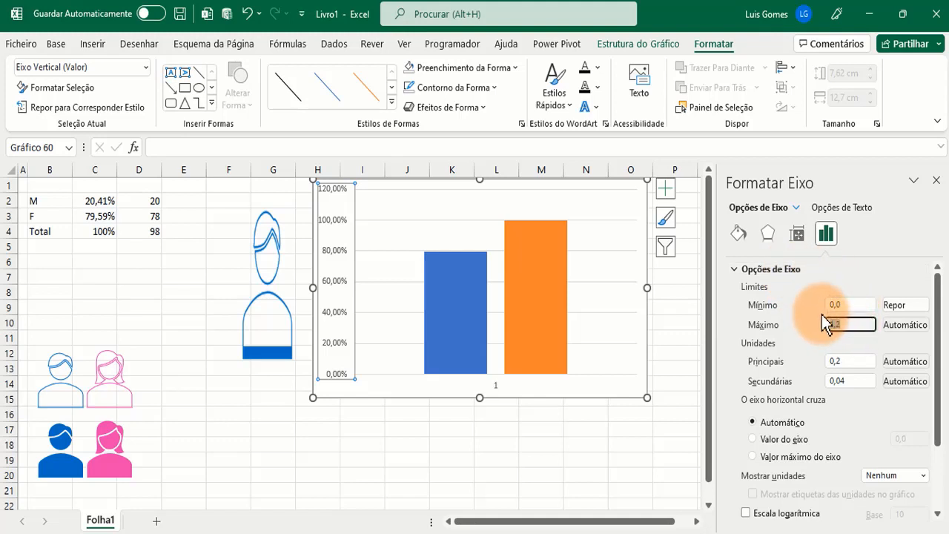
type("1")
key("Return")
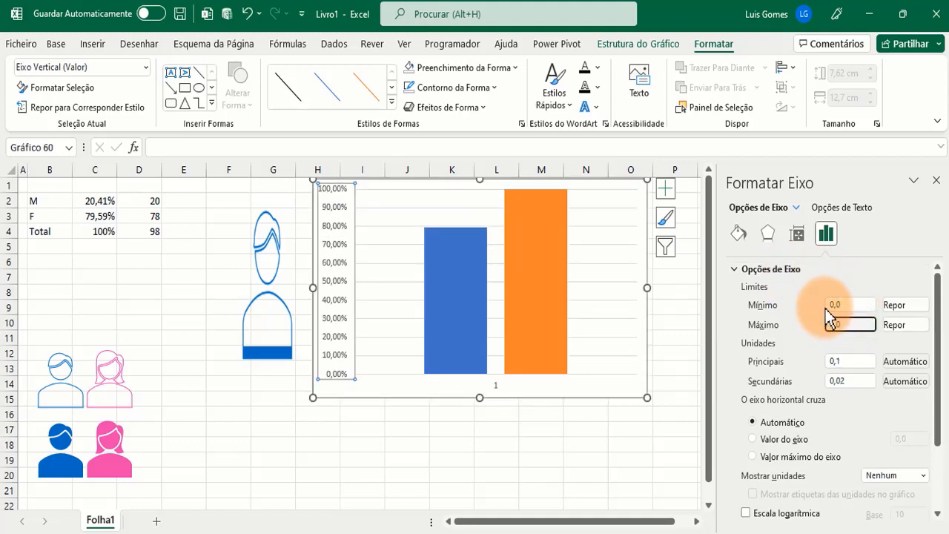
left_click(937, 181)
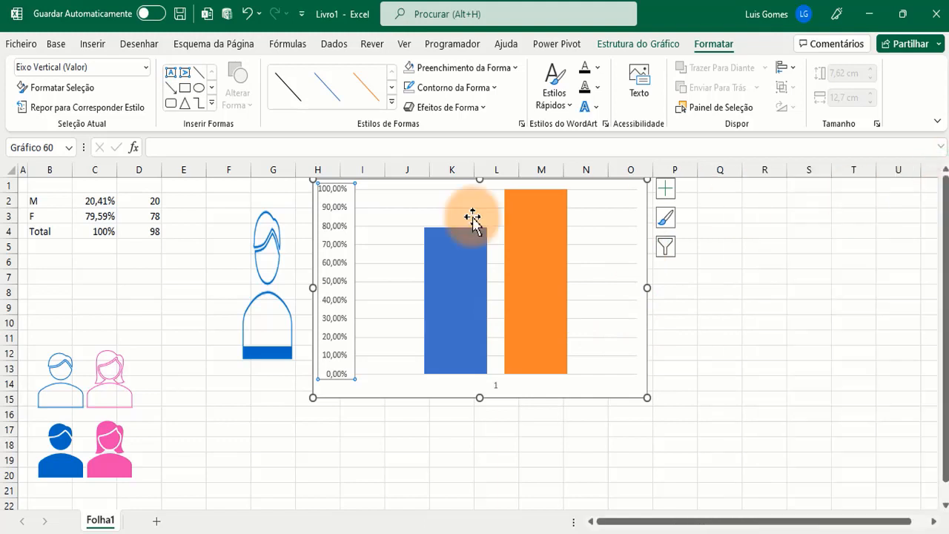
Delete the vertical axis, the gridlines and the horizontal axis from the new chart
right_click(329, 237)
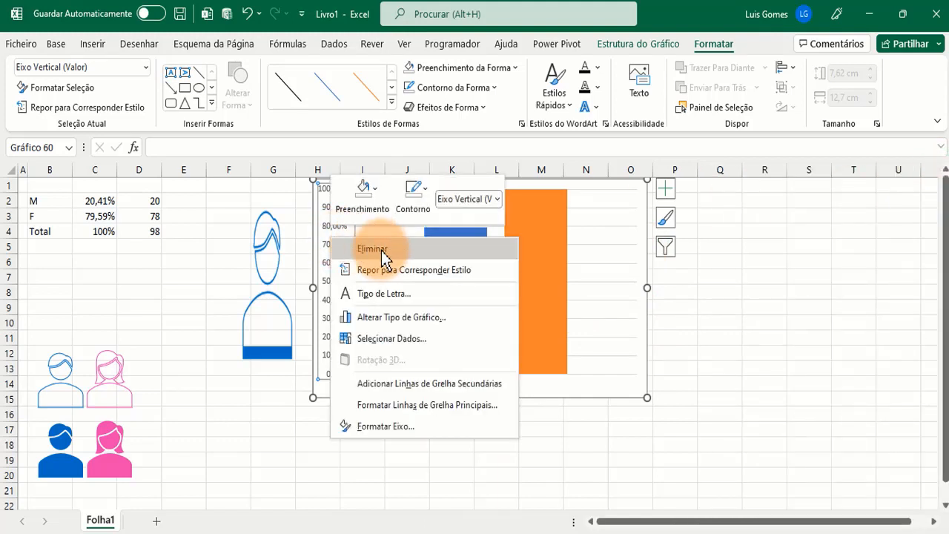
left_click(381, 253)
right_click(345, 244)
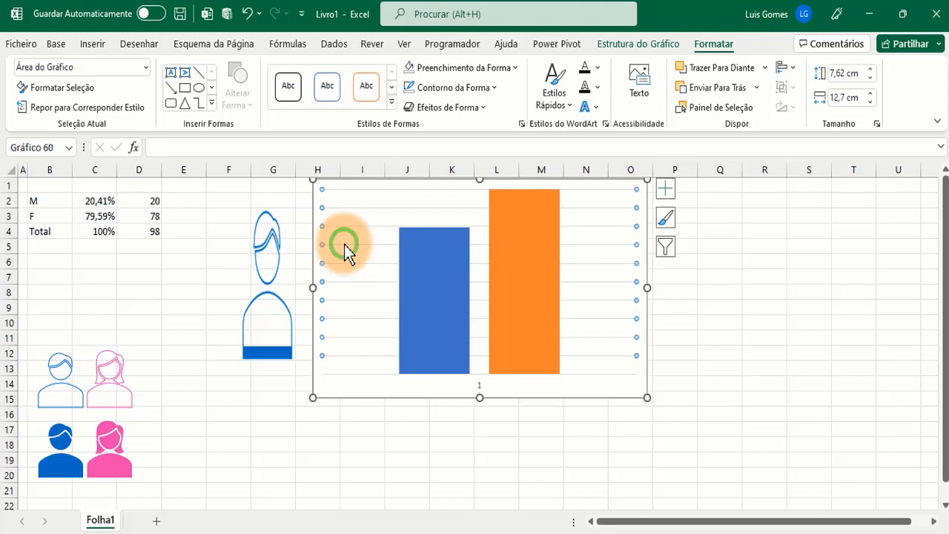
left_click(398, 255)
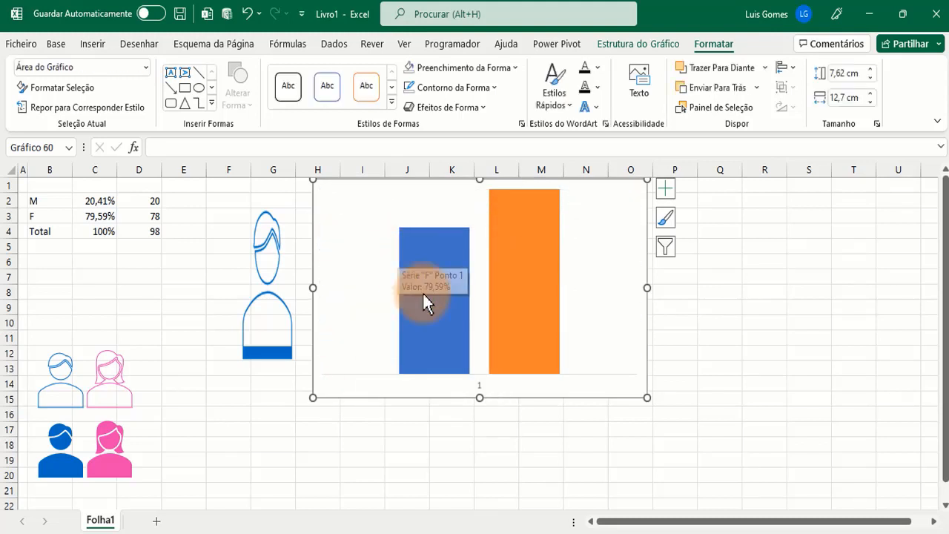
left_click(476, 383)
right_click(475, 384)
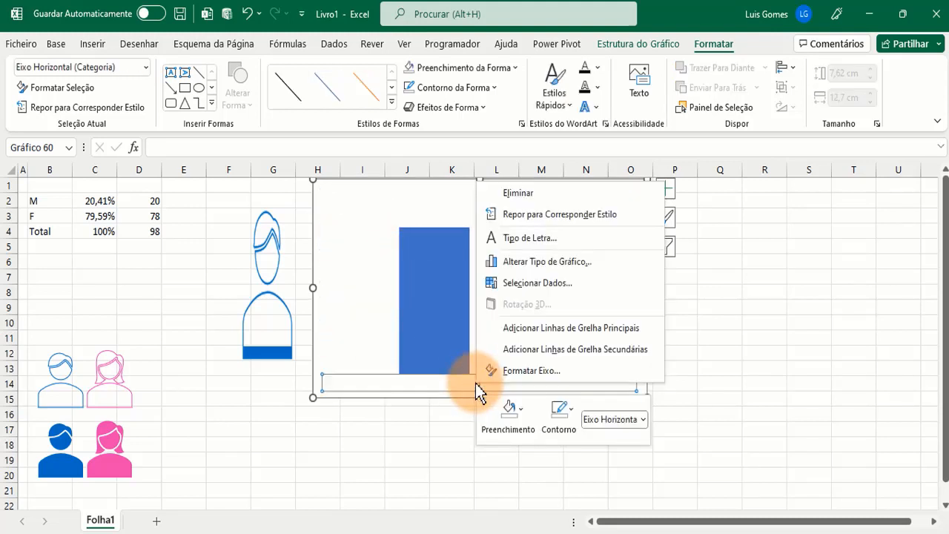
left_click(530, 196)
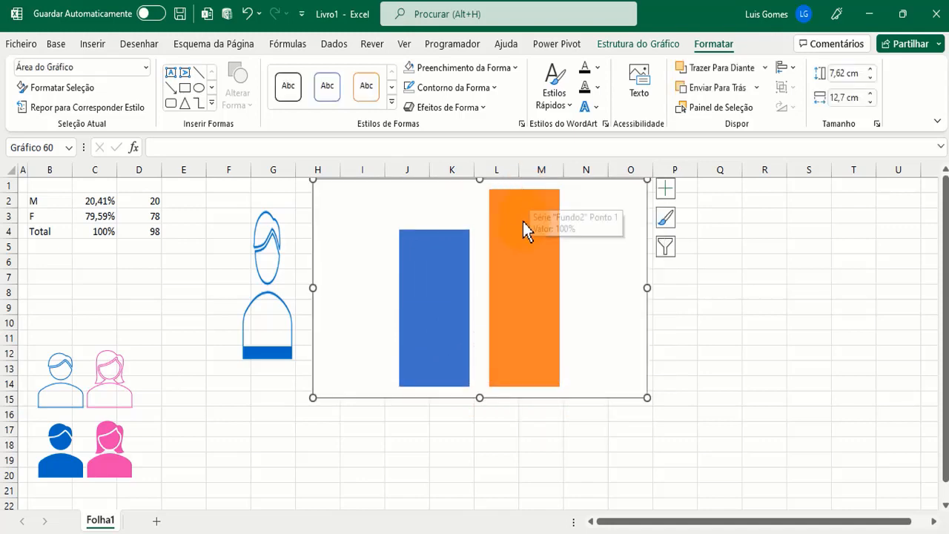
Copy the outlined pink woman icon and paste it onto the "Fundo2" column as its fill
left_click(96, 404)
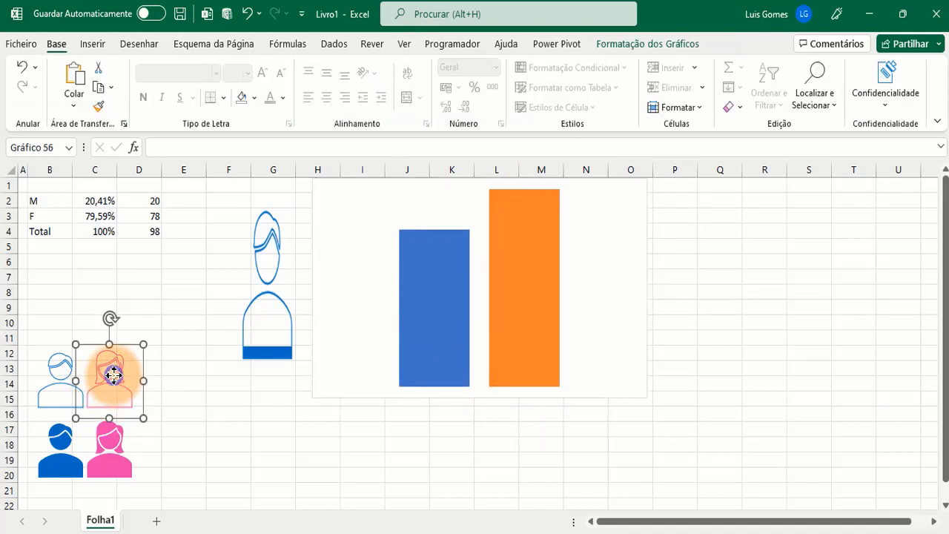
right_click(116, 378)
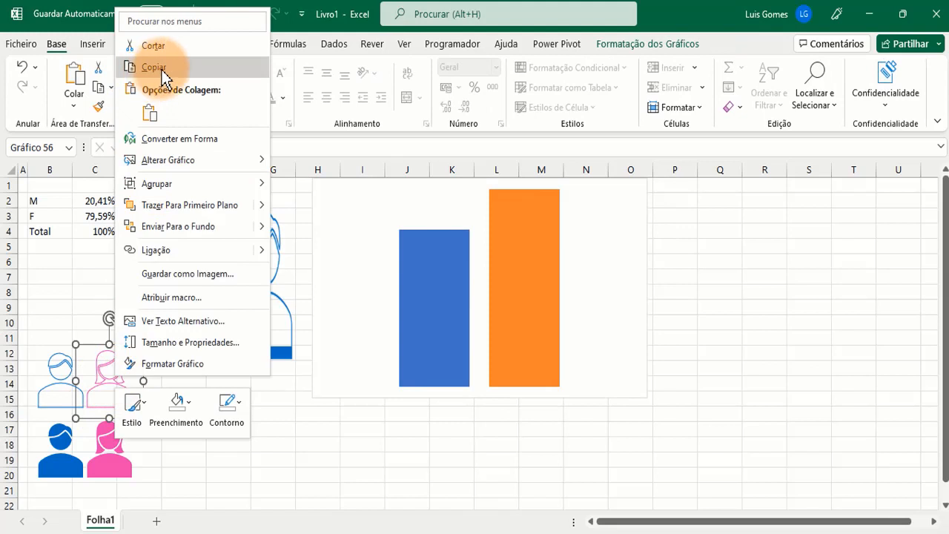
left_click(161, 70)
left_click(518, 260)
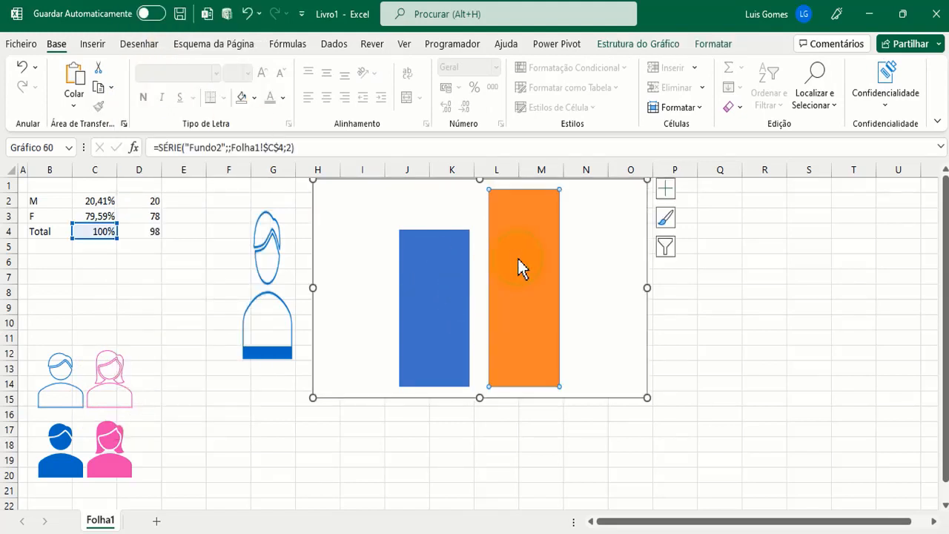
key("ctrl+v")
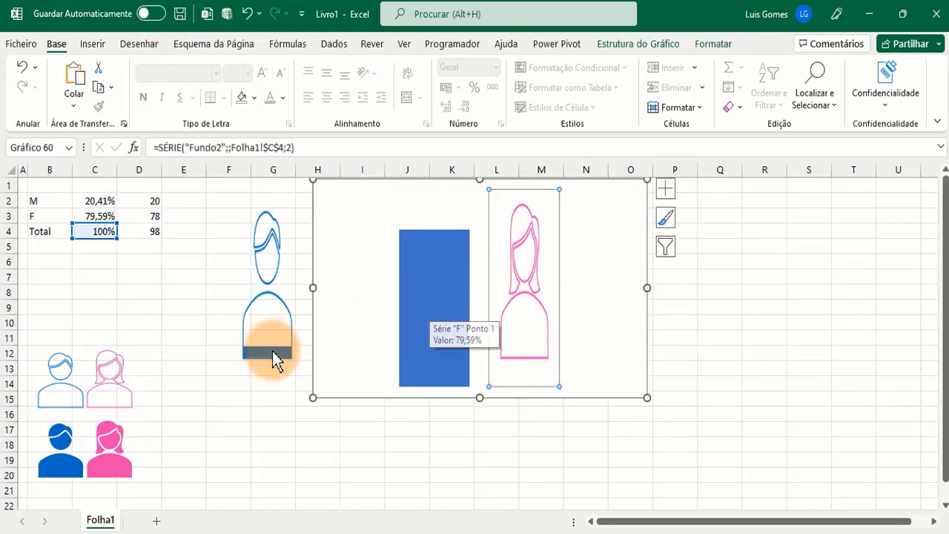
Copy the solid pink woman icon and paste it onto the "F" column as its fill
left_click(131, 448)
right_click(111, 449)
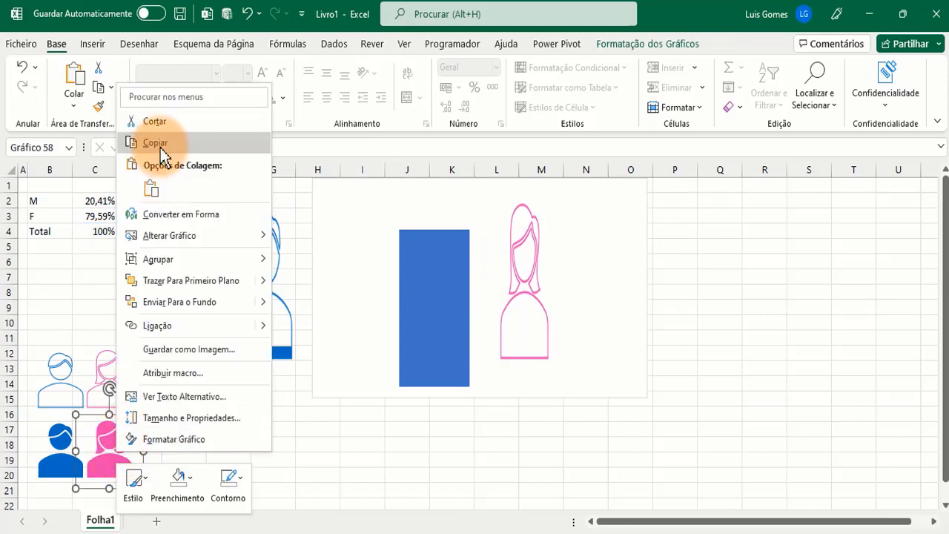
left_click(162, 143)
left_click(428, 307)
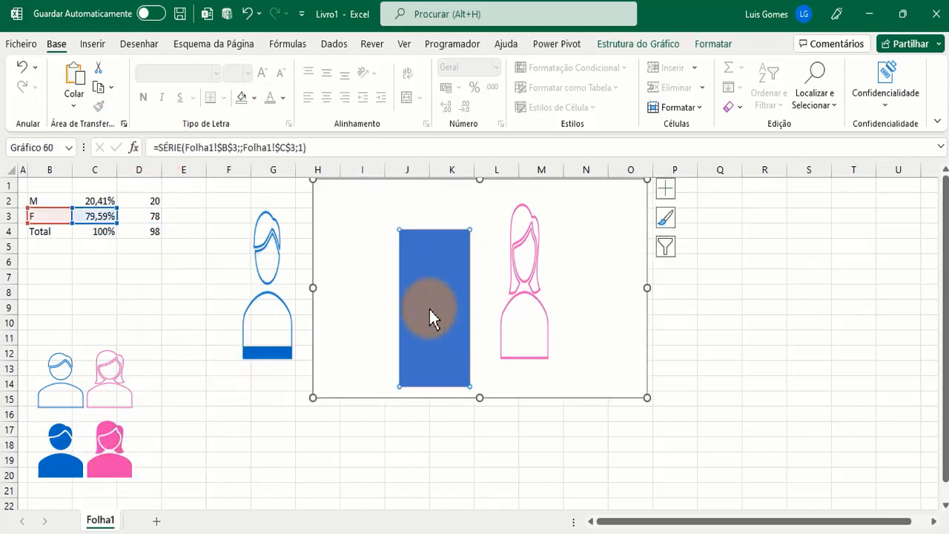
key("ctrl+v")
Set the picture fills of the "F" and "Fundo2" columns to stack and scale with 1 unit per picture
right_click(429, 293)
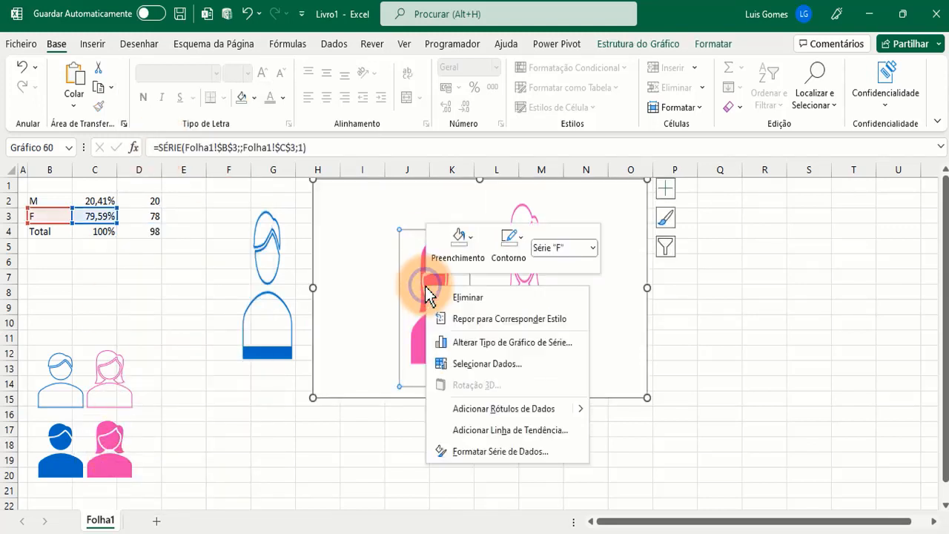
left_click(519, 453)
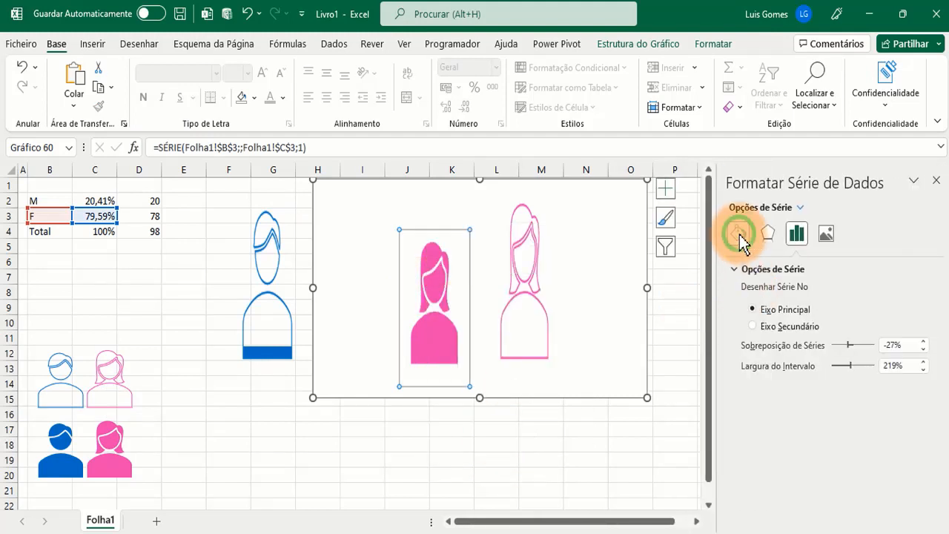
left_click(740, 236)
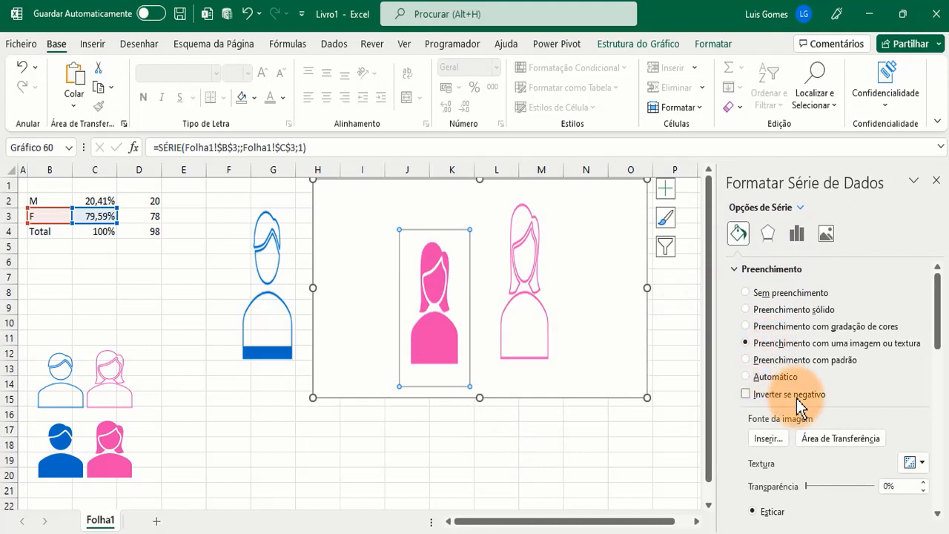
scroll(749, 367, "down", 2)
scroll(806, 412, "down", 1)
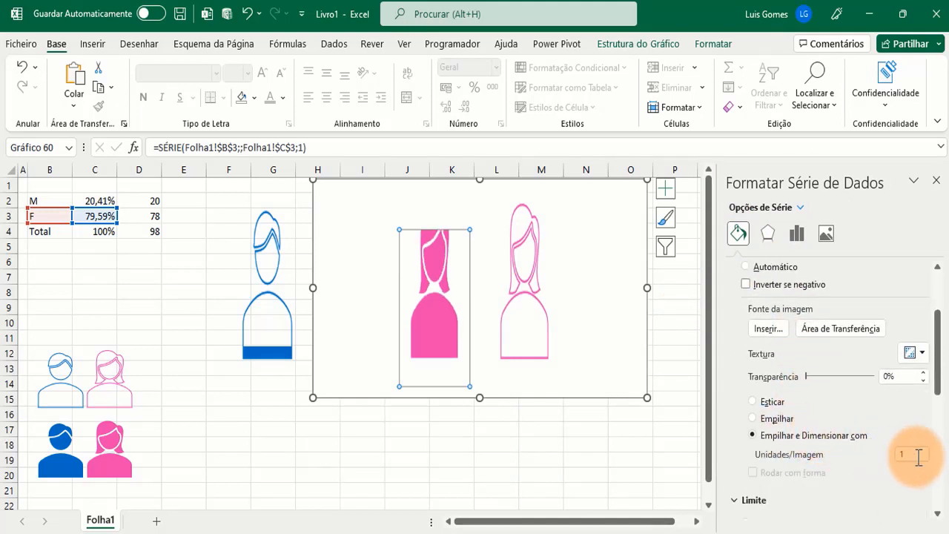
left_click(513, 289)
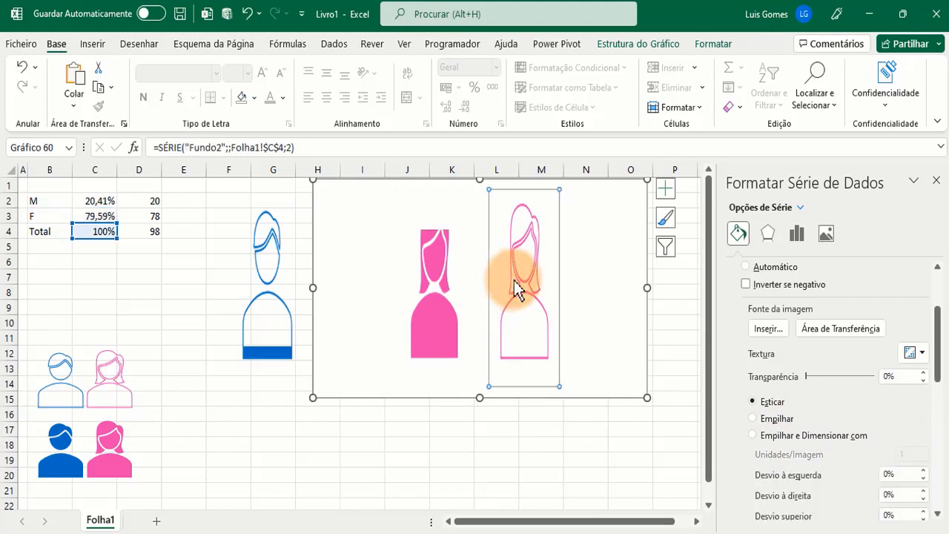
left_click(769, 436)
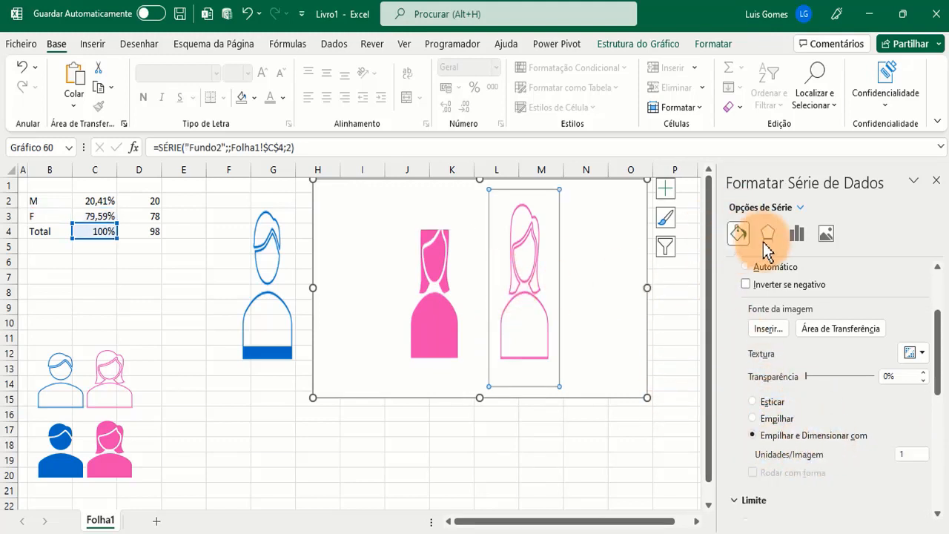
Set the series overlap of the woman chart to 100%
left_click(796, 234)
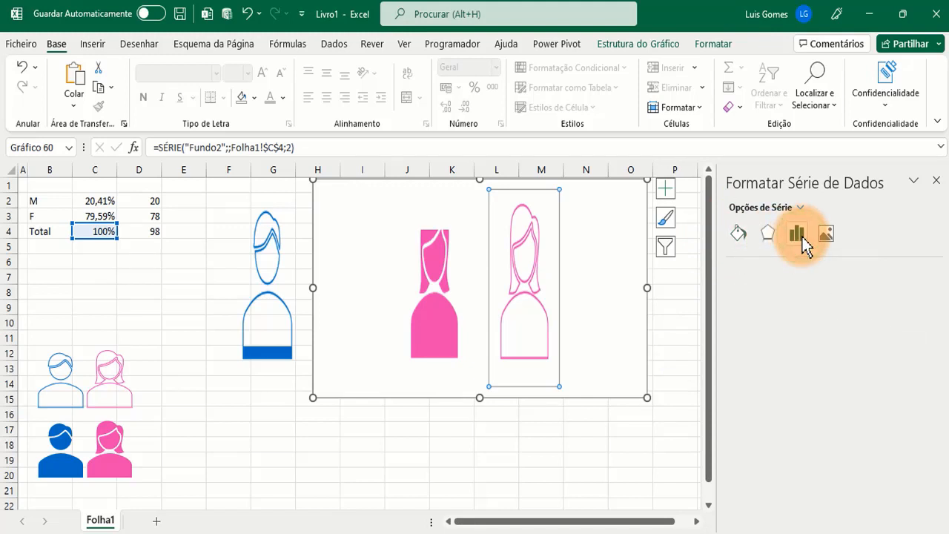
left_click_drag(911, 344, 875, 352)
type("-17")
key("Return")
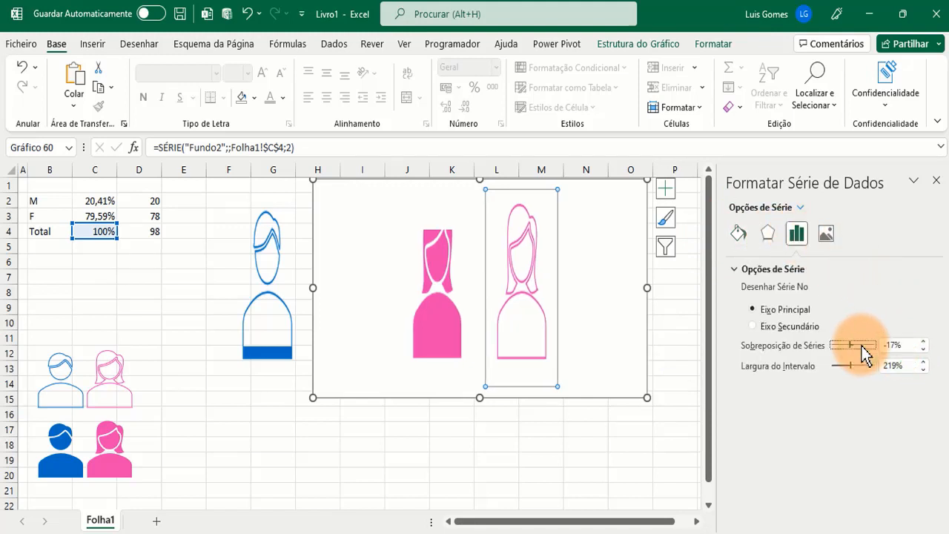
type("1")
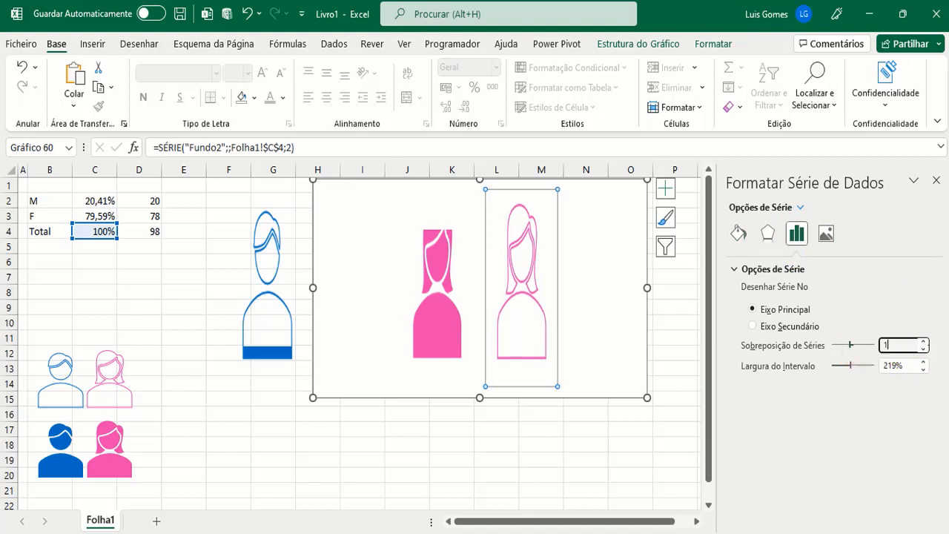
type("00")
key("Return")
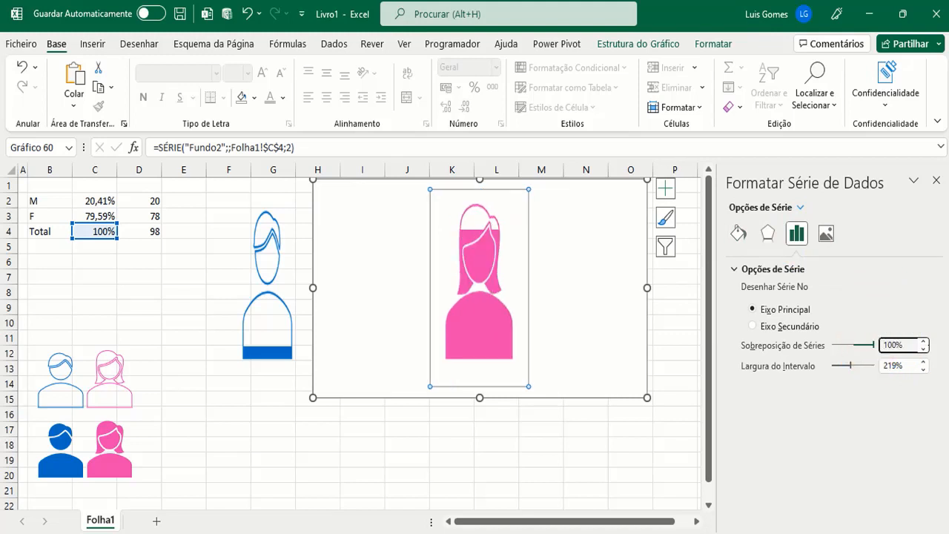
Set the gap width of the woman chart's columns to 50% and close the series formatting options
left_click(858, 366)
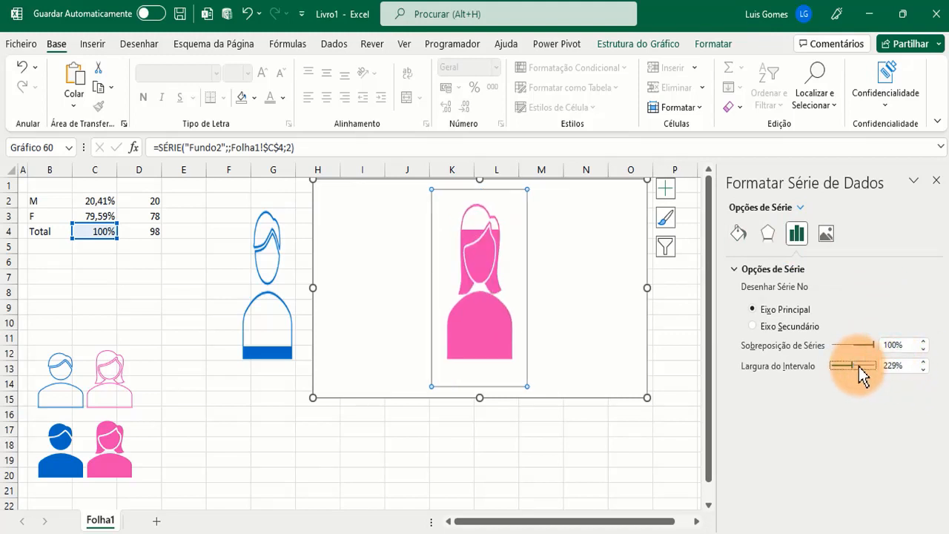
left_click_drag(906, 365, 879, 368)
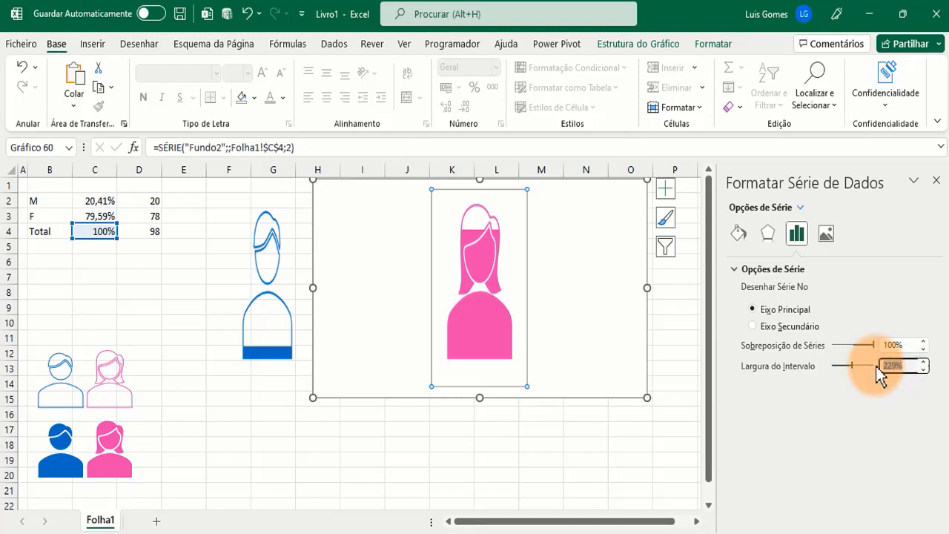
type("50")
key("Return")
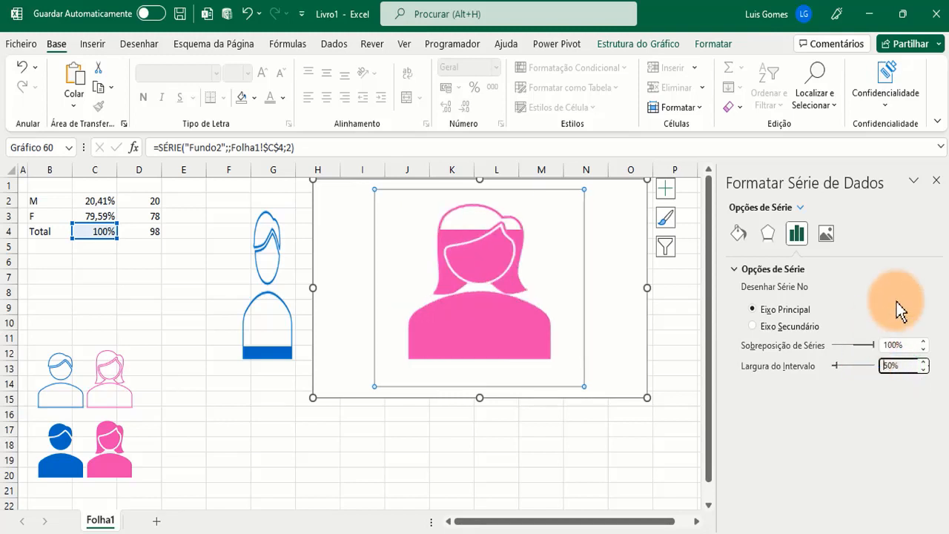
left_click(937, 181)
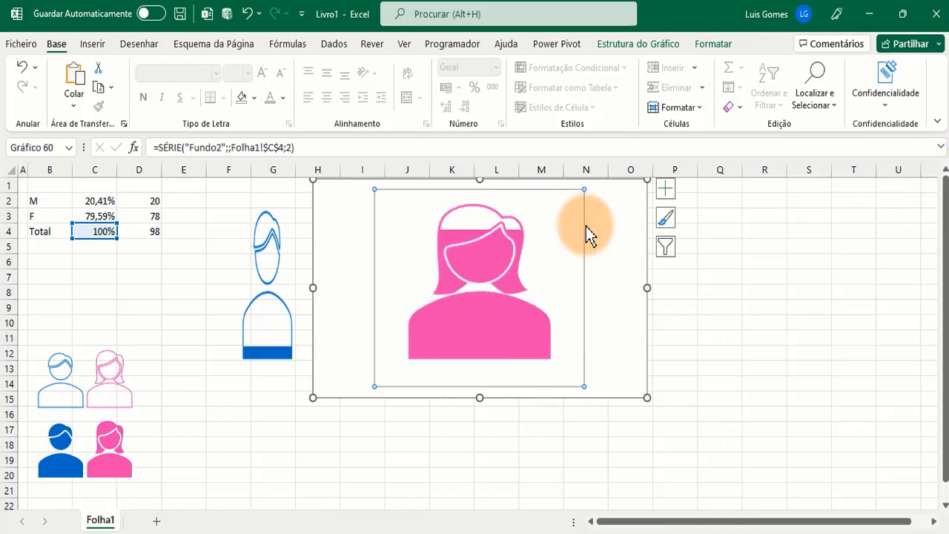
Remove the outline and the background fill from the woman chart's chart area
left_click(565, 182)
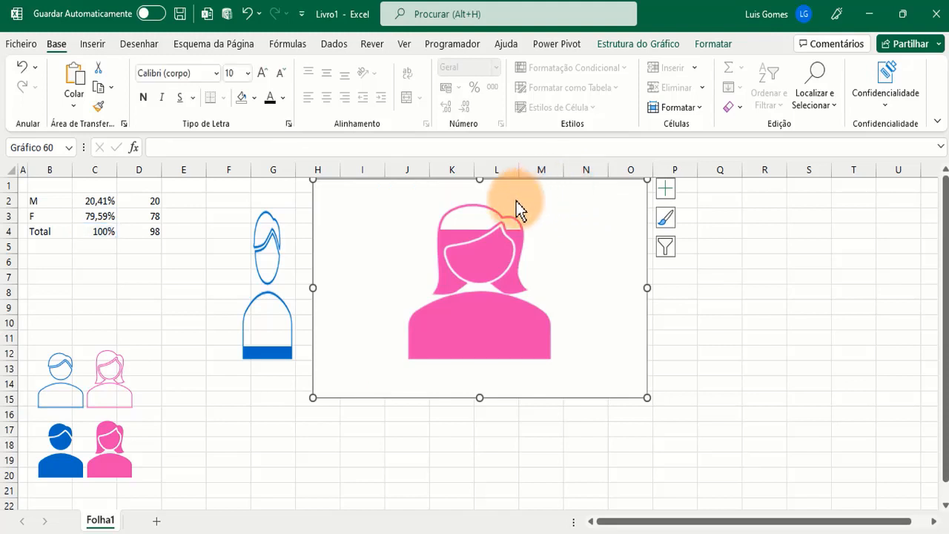
left_click(712, 46)
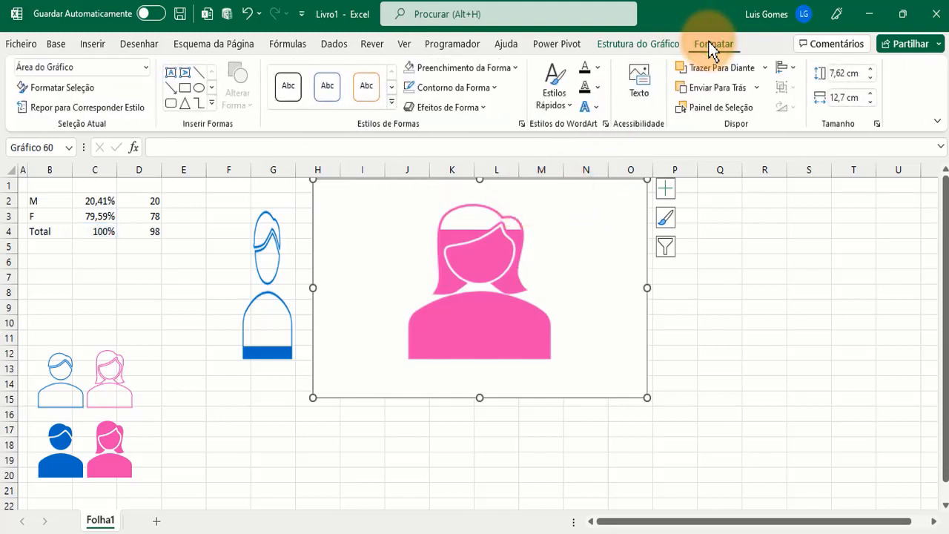
left_click(493, 88)
left_click(445, 328)
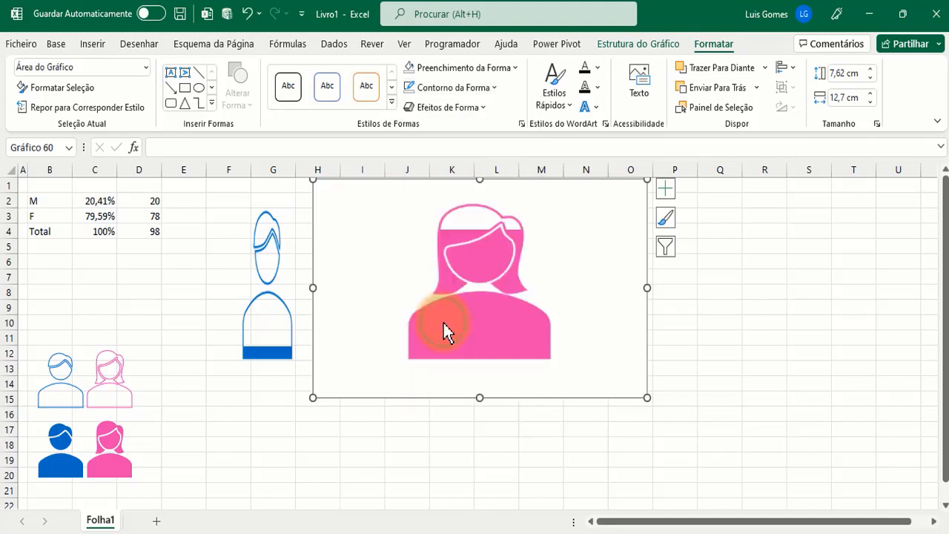
left_click(517, 66)
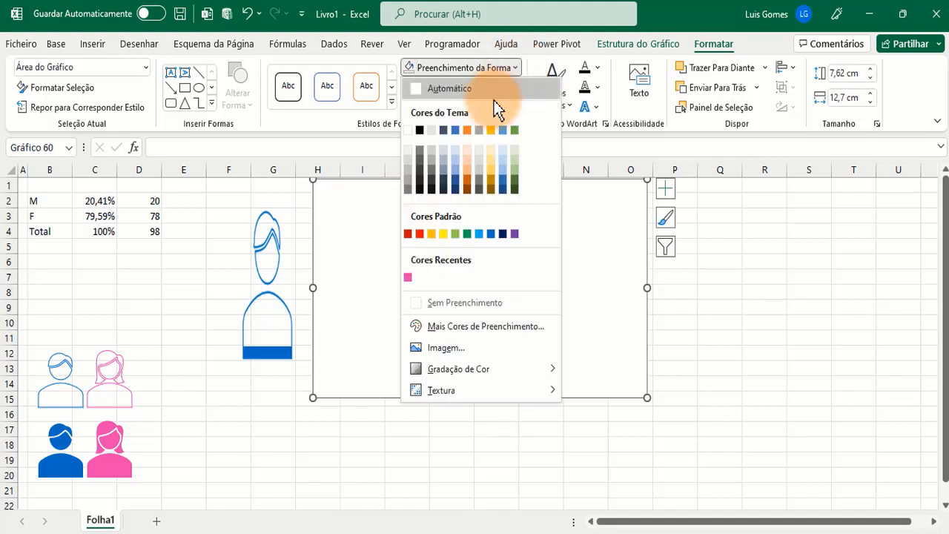
left_click(463, 302)
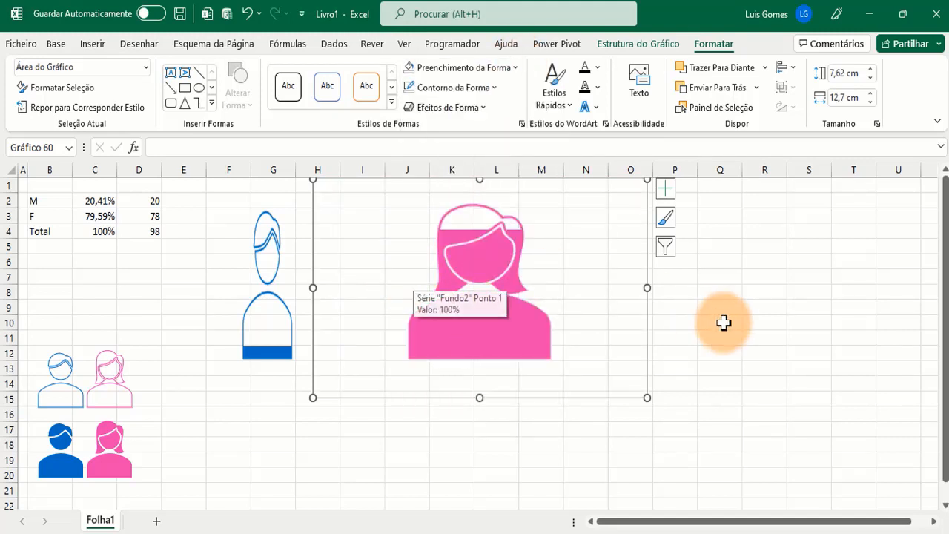
Resize the woman chart to about 7.18 cm high and 5.24 cm wide, beside the man chart
left_click_drag(647, 287, 468, 306)
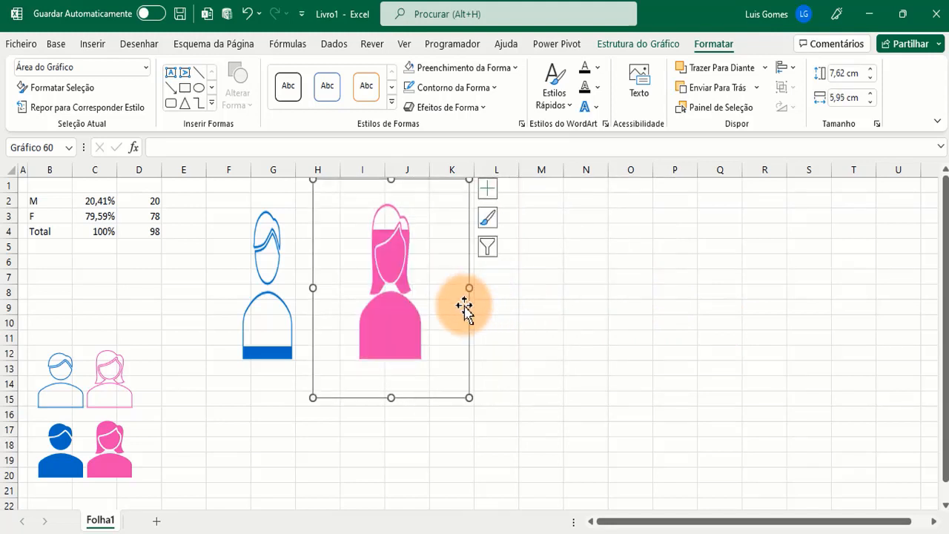
left_click_drag(391, 179, 391, 193)
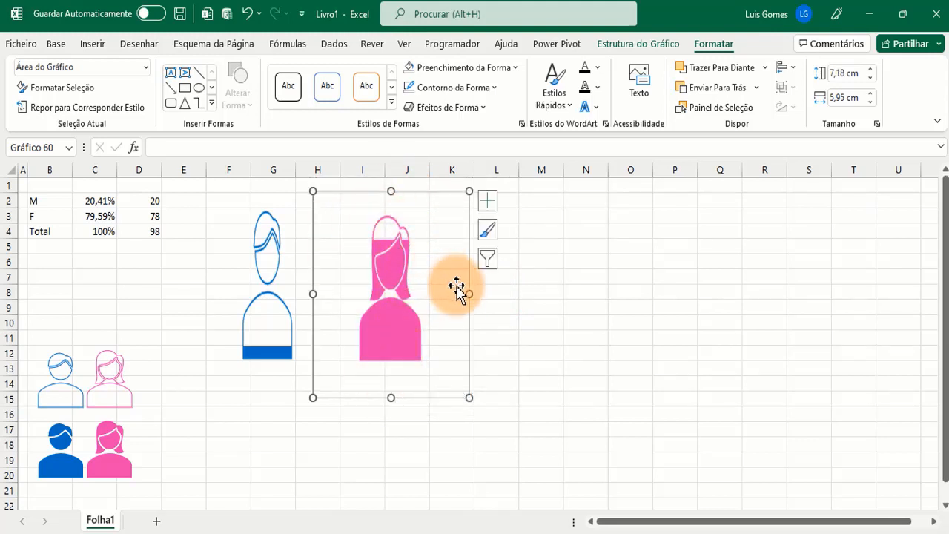
left_click_drag(469, 294, 448, 295)
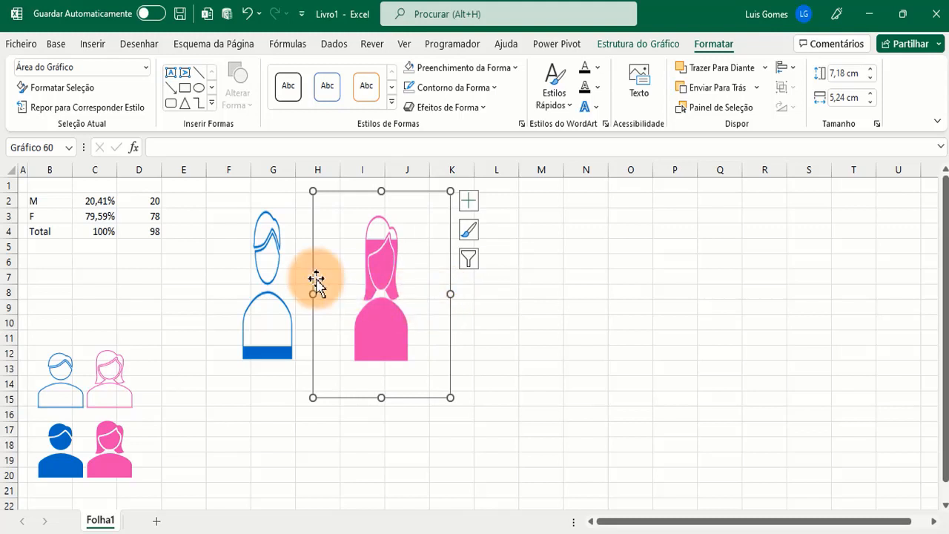
Recalculate the random values in the table several times to check how both people charts respond
left_click(155, 201)
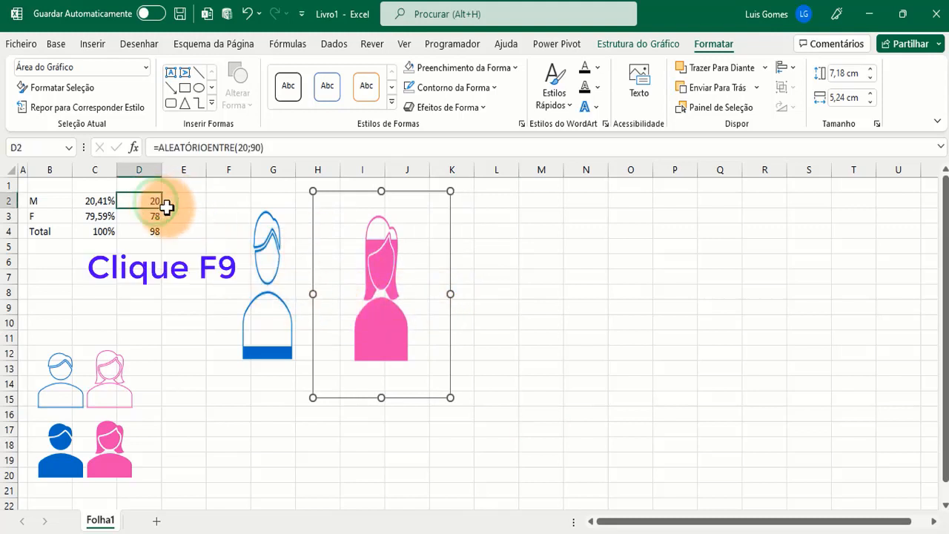
key("F9")
key("F9")
key("F9")
key("F9")
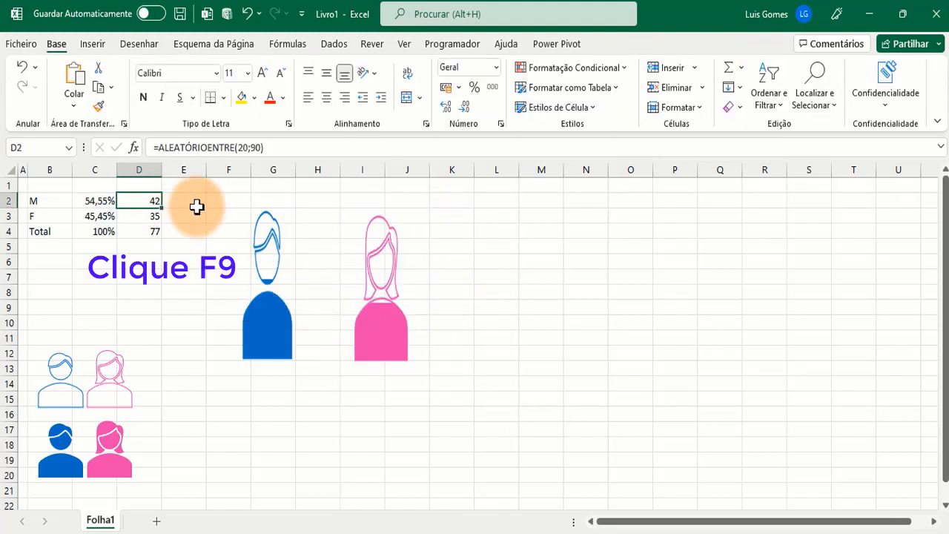
key("F9")
key("F9")
key("F9")
key("F9")
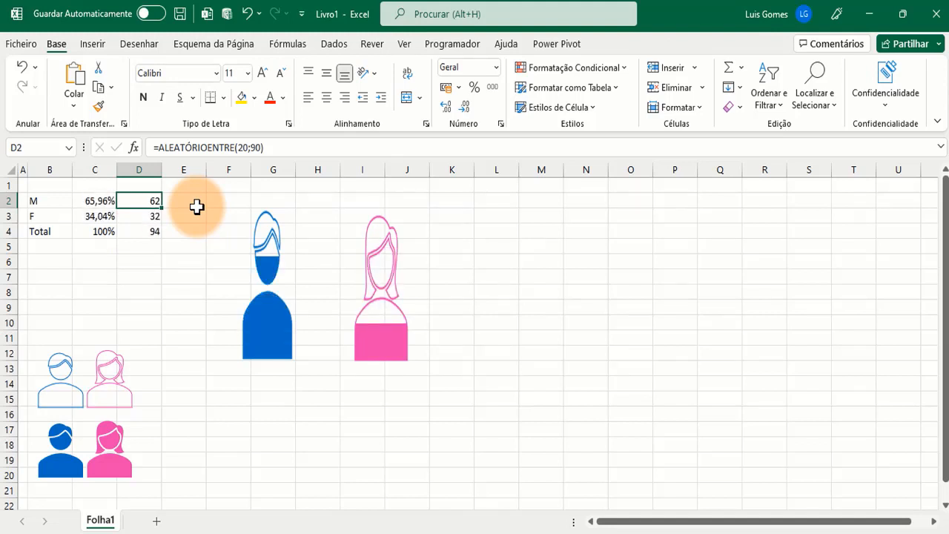
Draw a rectangle about 7.14 cm high and 10.05 cm wide covering both people charts
left_click(88, 45)
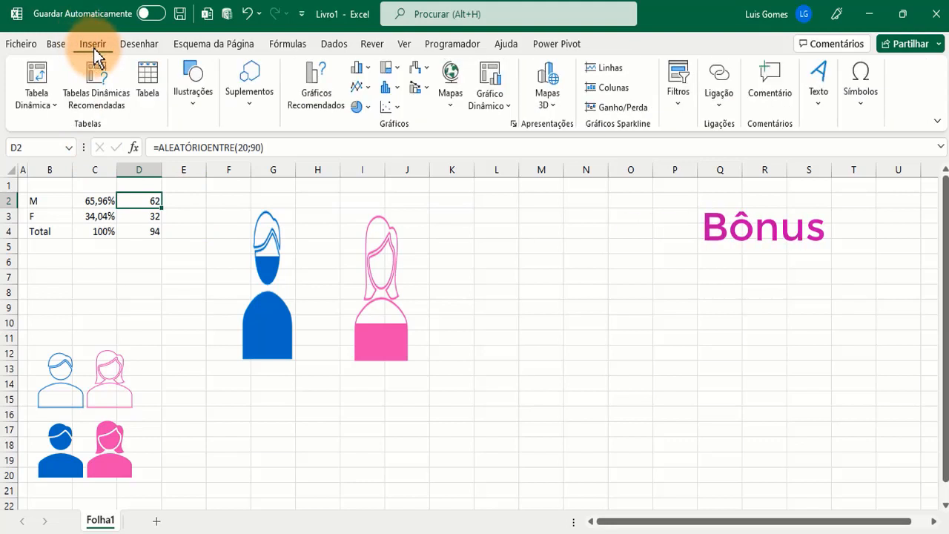
left_click(193, 107)
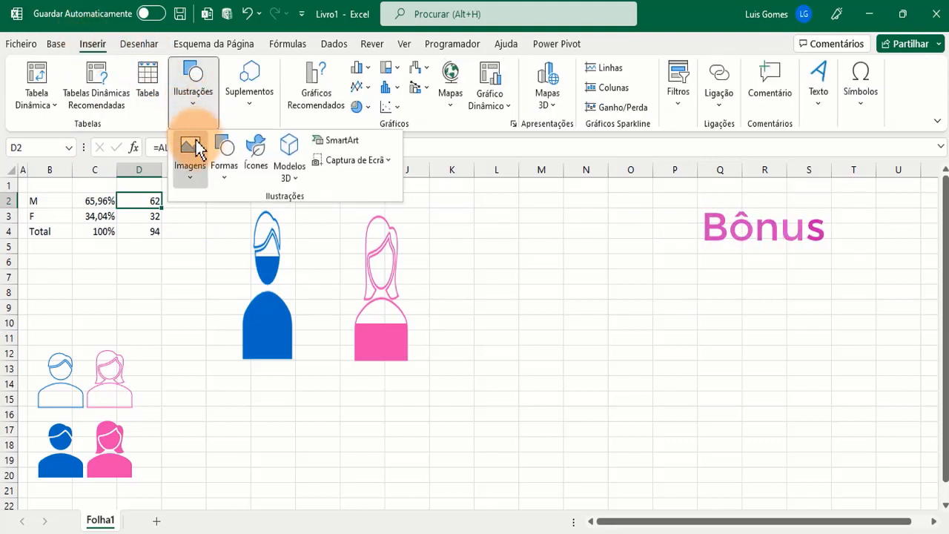
left_click(214, 179)
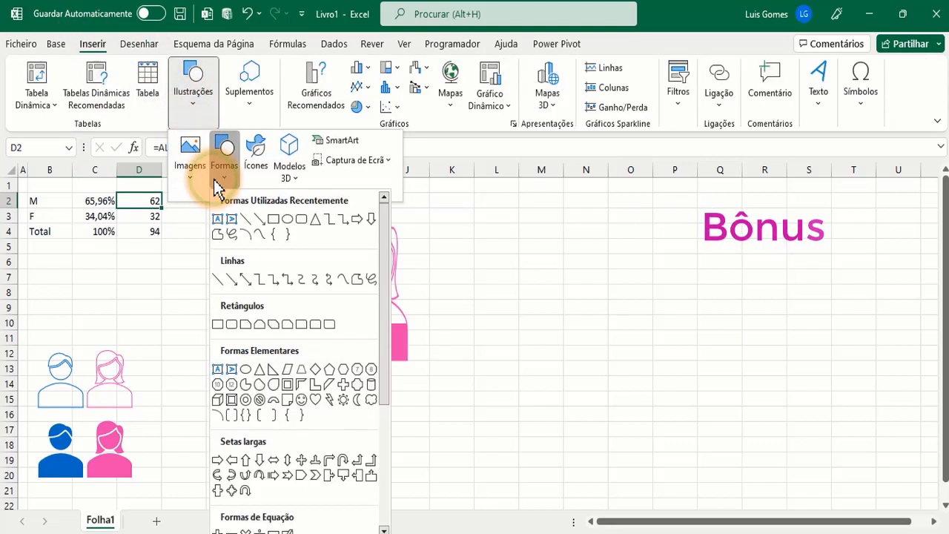
left_click(275, 222)
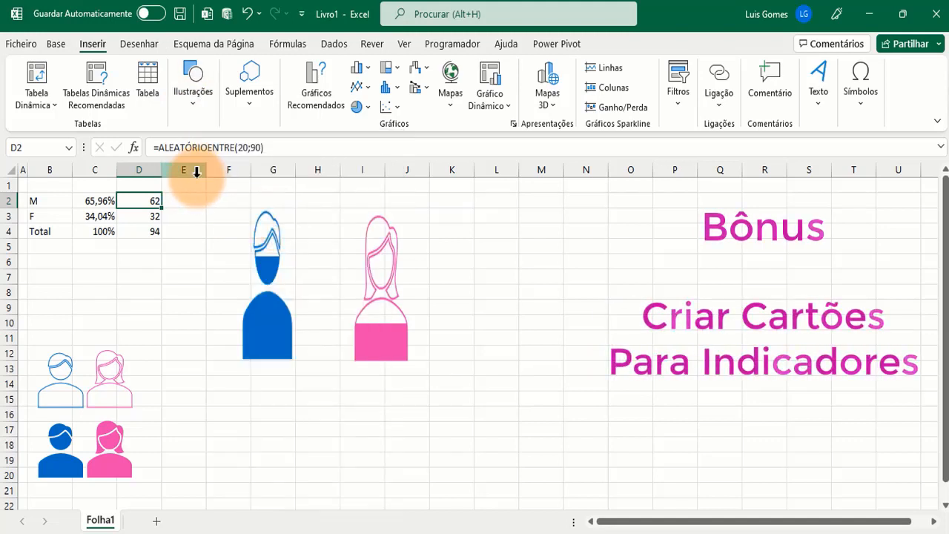
left_click_drag(199, 182, 464, 390)
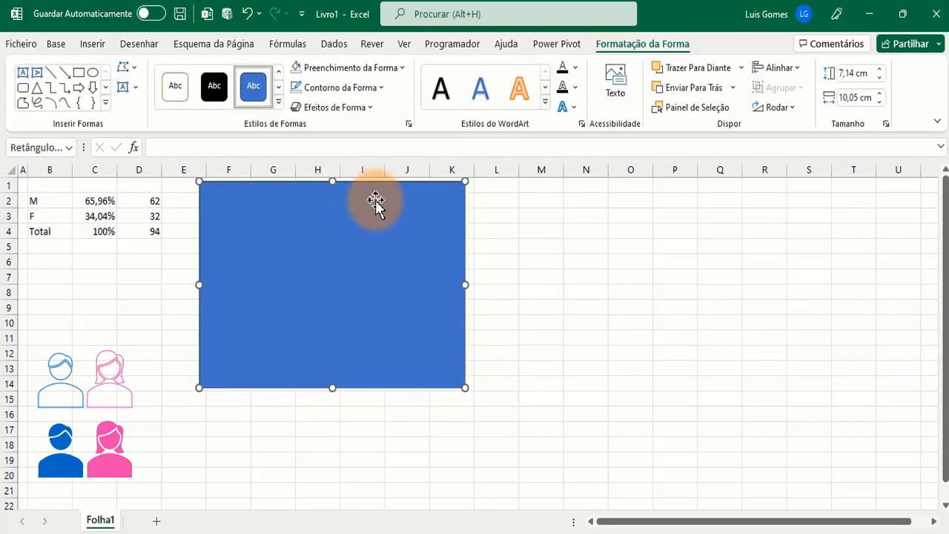
Send the rectangle to the back, behind both people charts
right_click(375, 199)
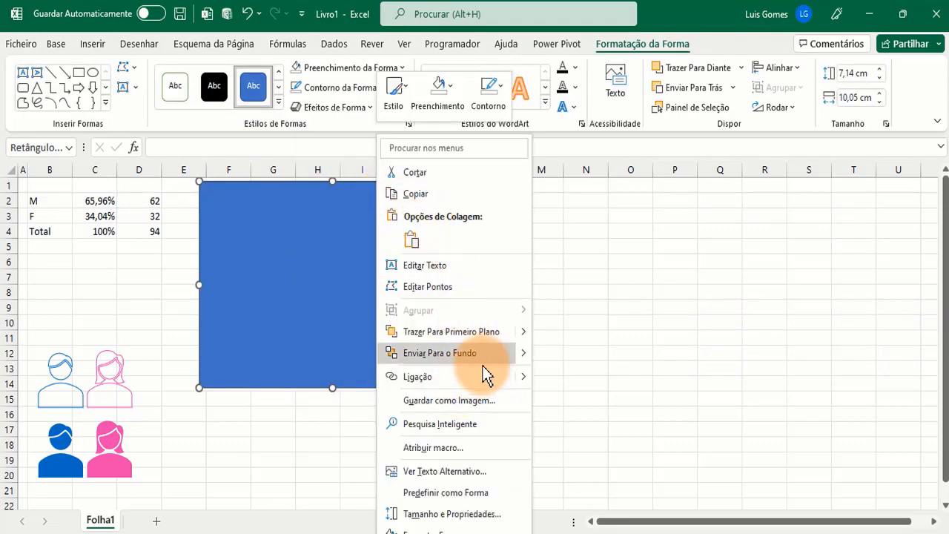
mouse_move(523, 359)
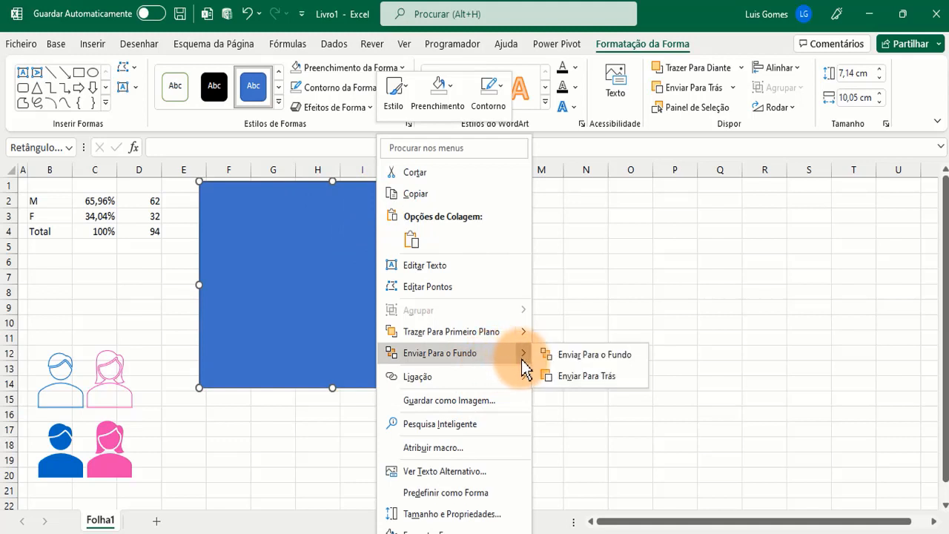
left_click(591, 356)
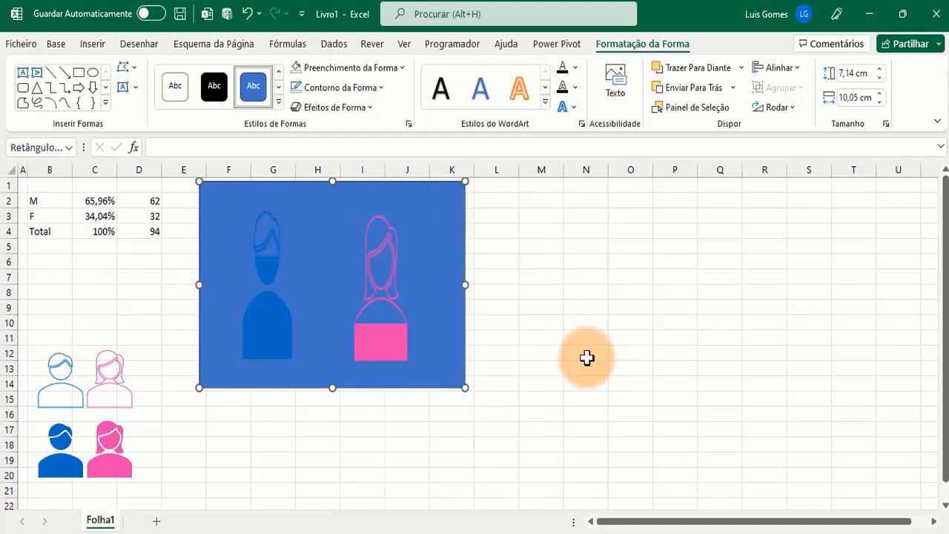
Remove the outline of the background rectangle behind the people charts and fill it with light grey
left_click(383, 87)
left_click(337, 320)
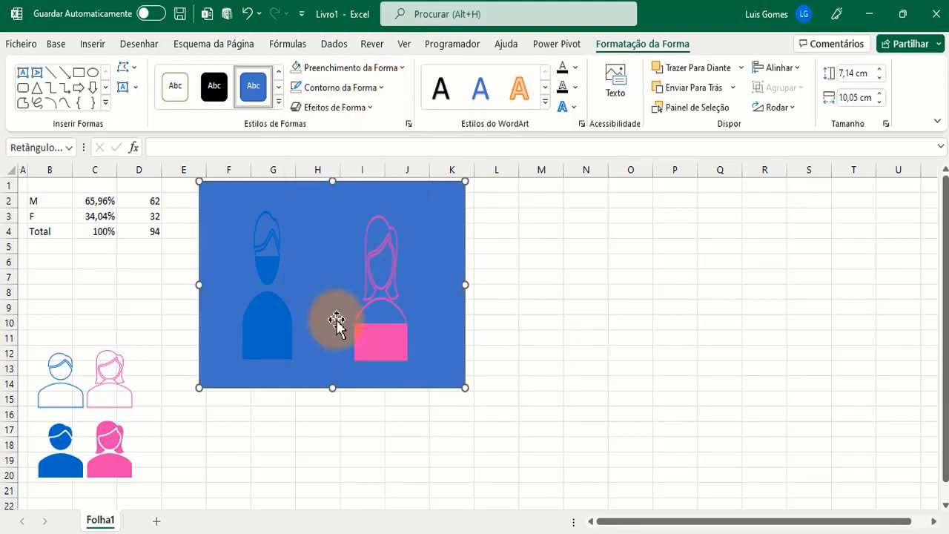
left_click(401, 67)
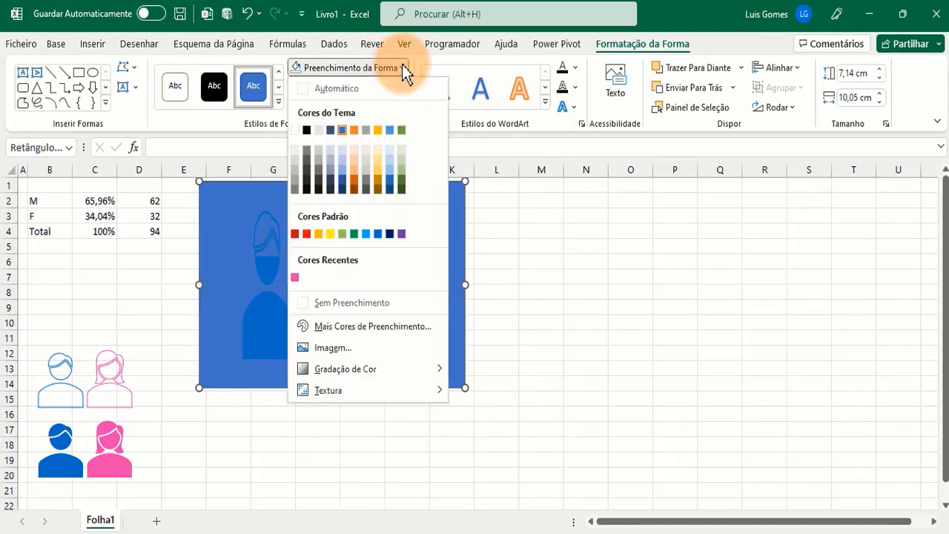
left_click(293, 159)
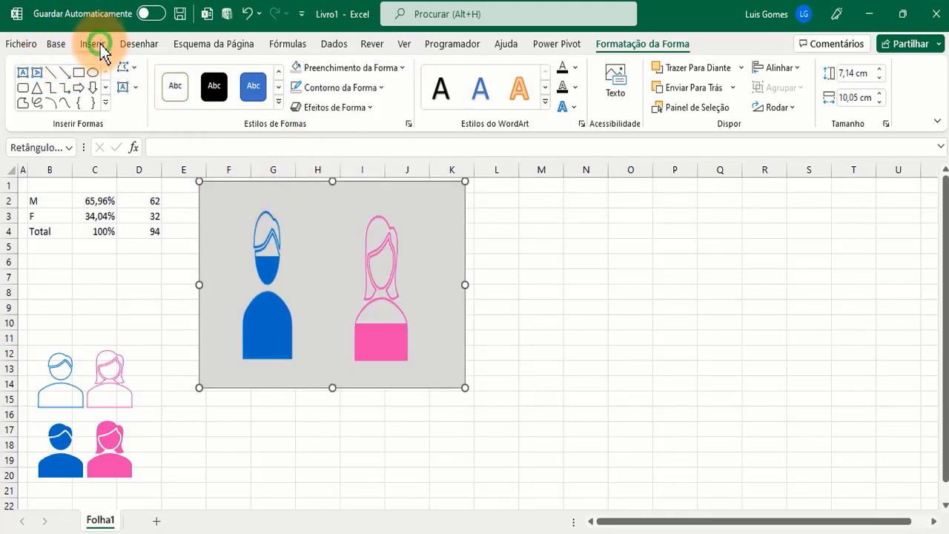
Draw a rounded rectangle label about 0.71 cm high and 2.41 cm wide above the man chart
left_click(94, 40)
left_click(205, 113)
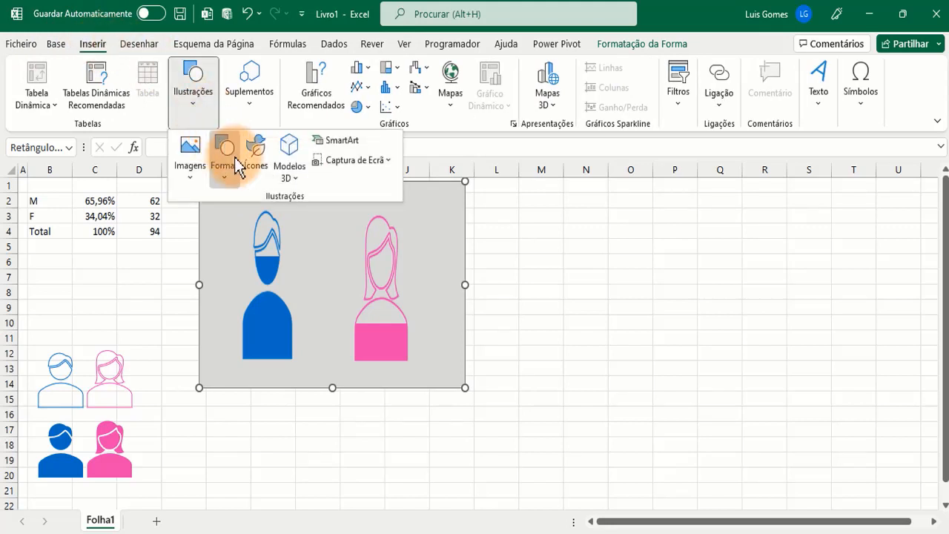
left_click(214, 181)
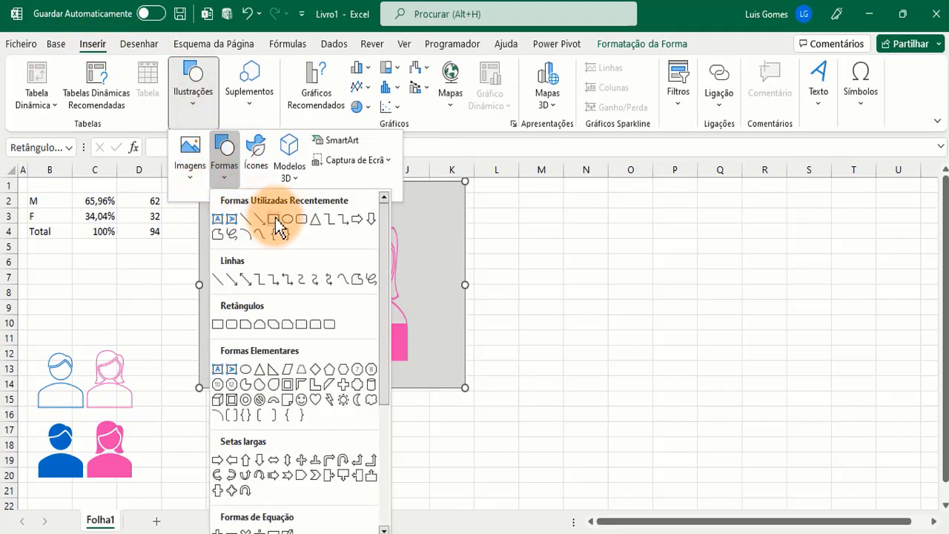
left_click(302, 220)
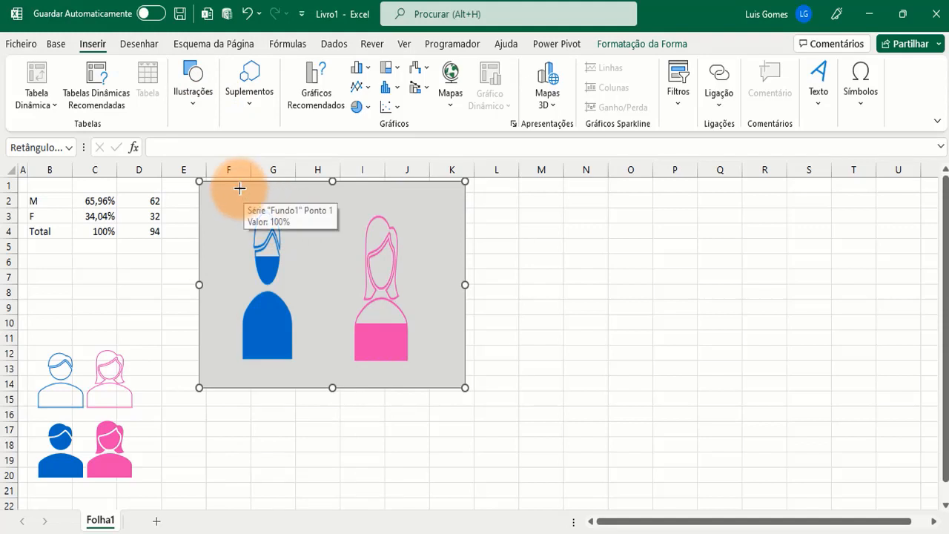
left_click_drag(256, 185, 321, 205)
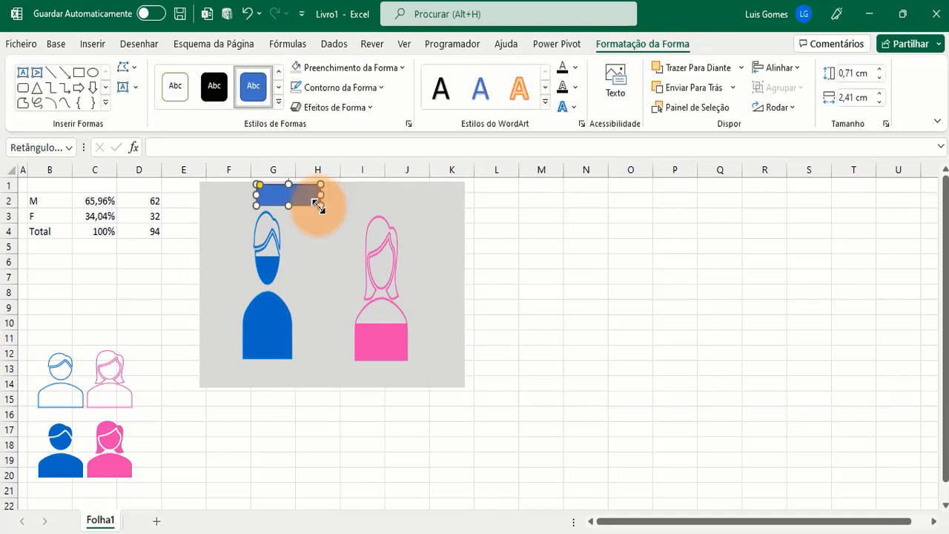
Remove the rounded label's outline and fill it with dark blue-grey
left_click(383, 87)
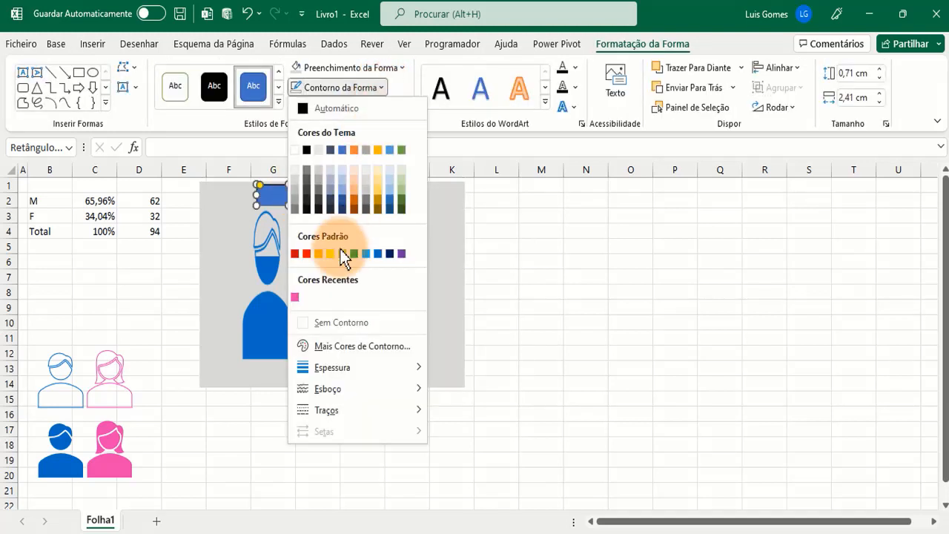
left_click(335, 323)
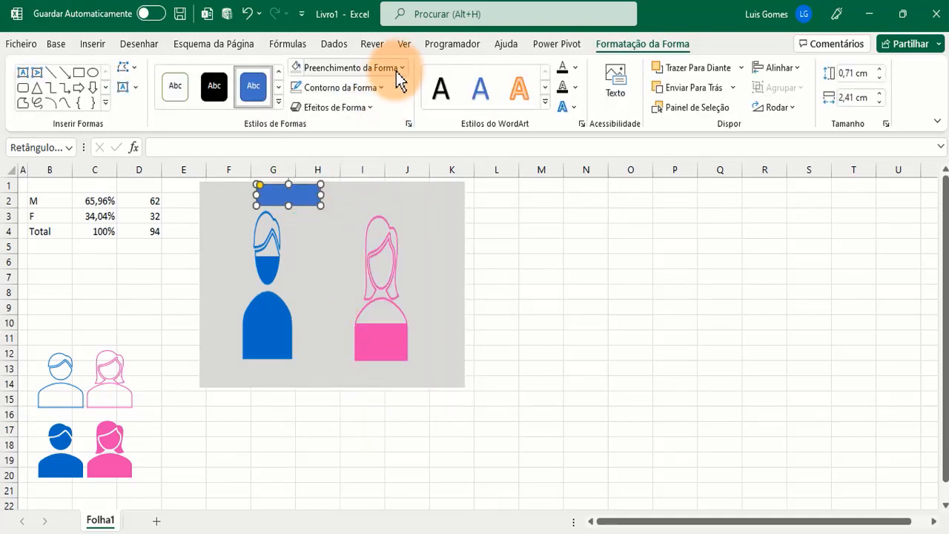
left_click(401, 68)
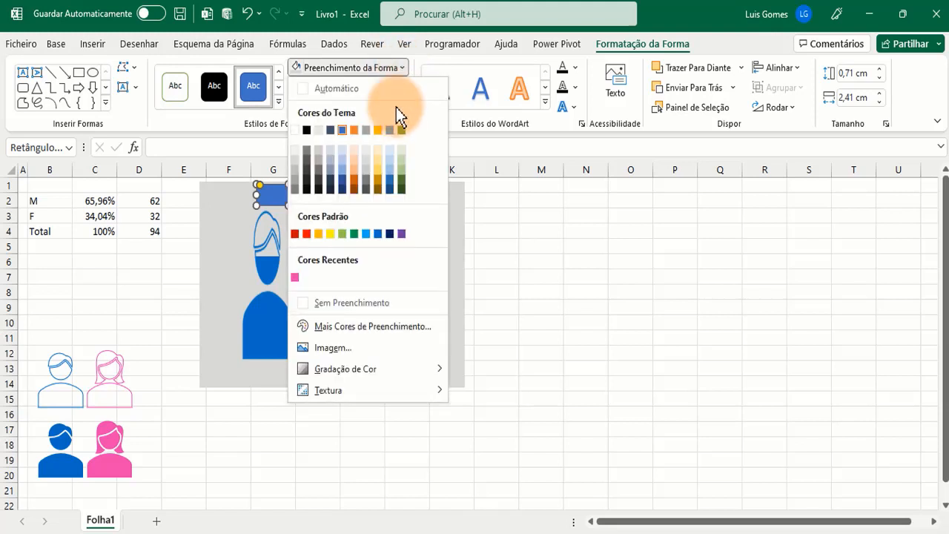
left_click(332, 184)
Duplicate the dark rounded label and place the copy above the woman chart, level with the original
right_click(305, 195)
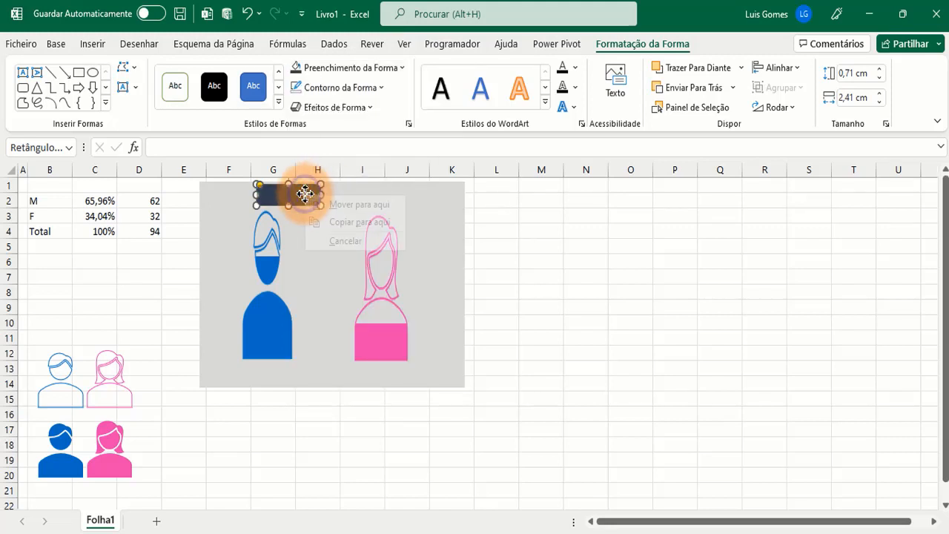
left_click(348, 221)
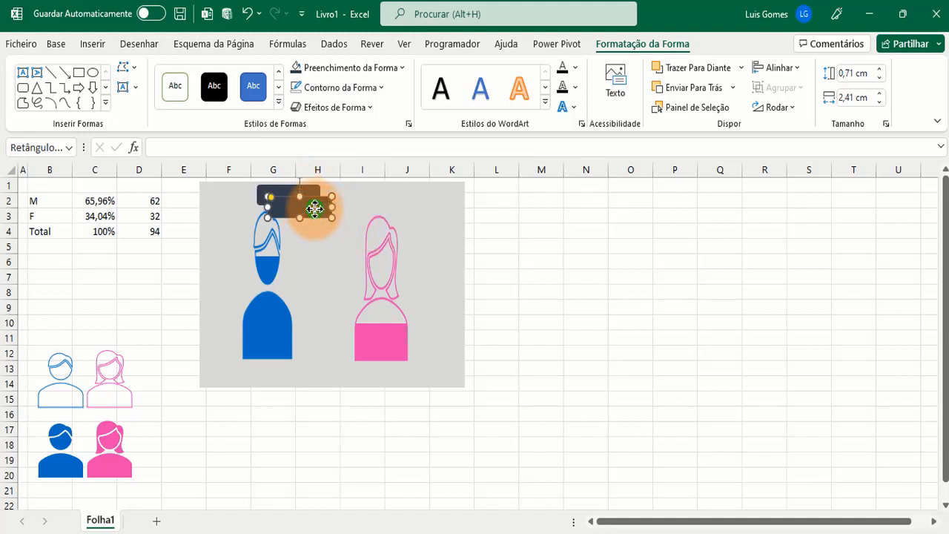
left_click_drag(314, 204, 381, 196)
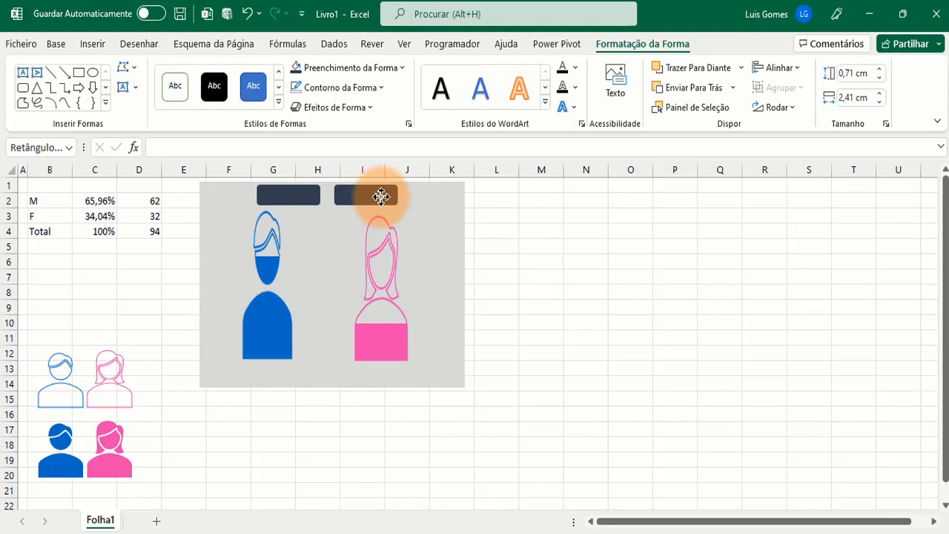
left_click_drag(382, 196, 378, 196)
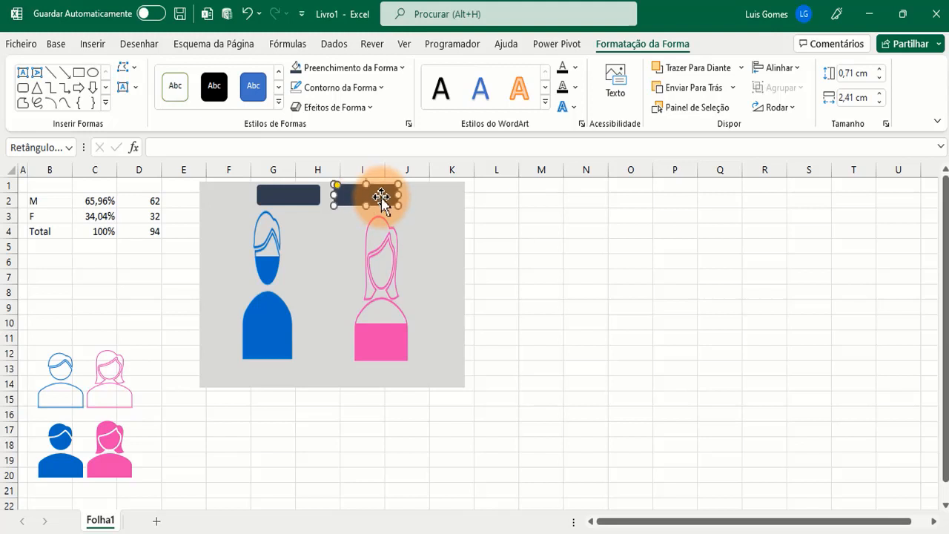
Link the label above the man chart to the M percentage with the formula =$C$2
left_click(312, 200)
left_click(174, 149)
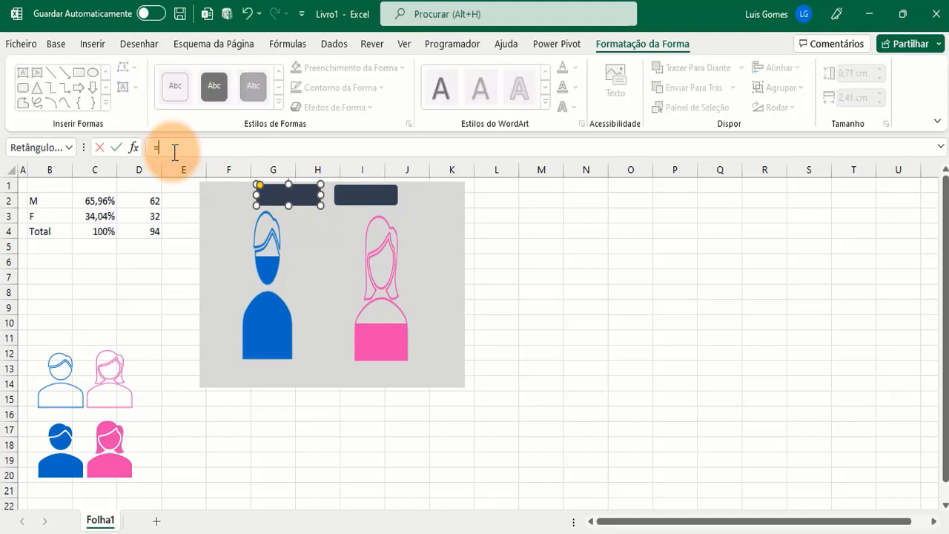
type("=")
left_click(96, 201)
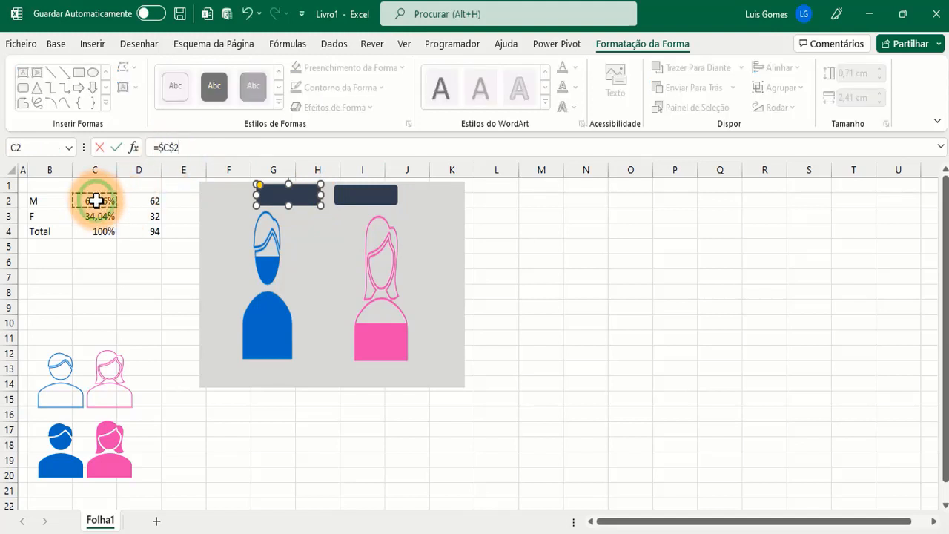
key("Return")
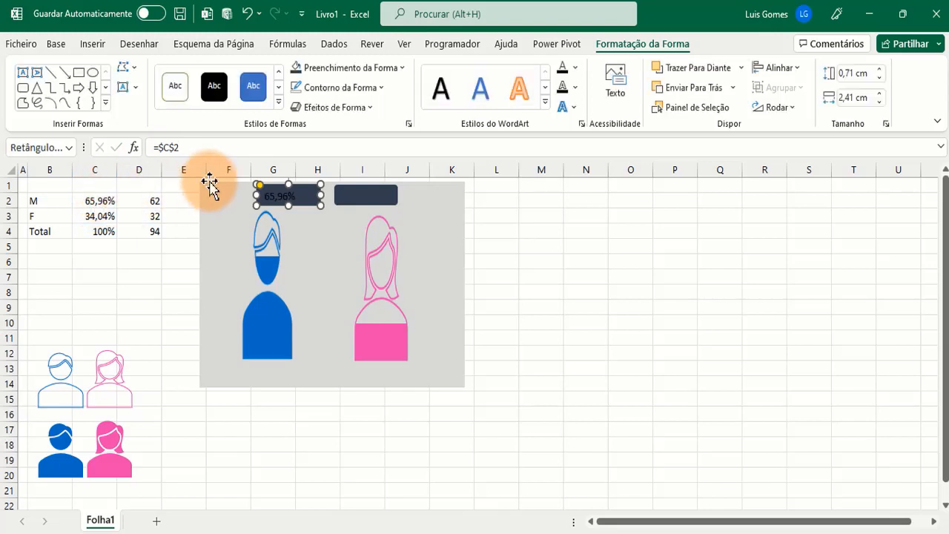
Make the man's label text white, bold and centred horizontally and vertically, and centre the label above the man icon
left_click(57, 43)
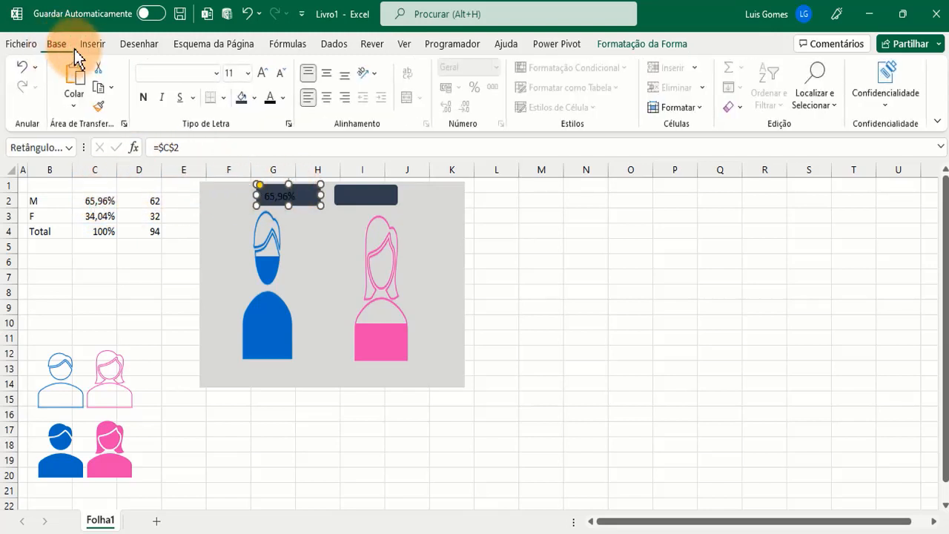
left_click(285, 103)
left_click(270, 160)
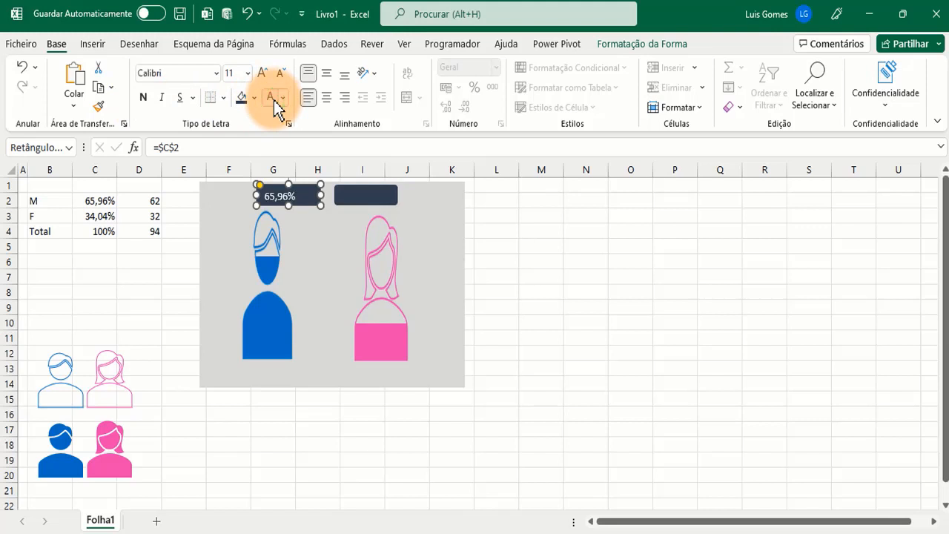
left_click(143, 97)
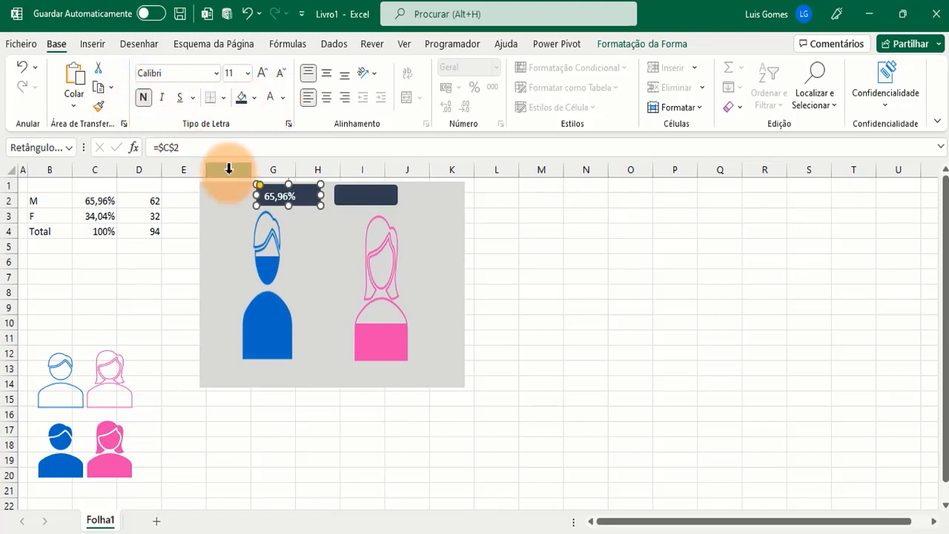
left_click(326, 98)
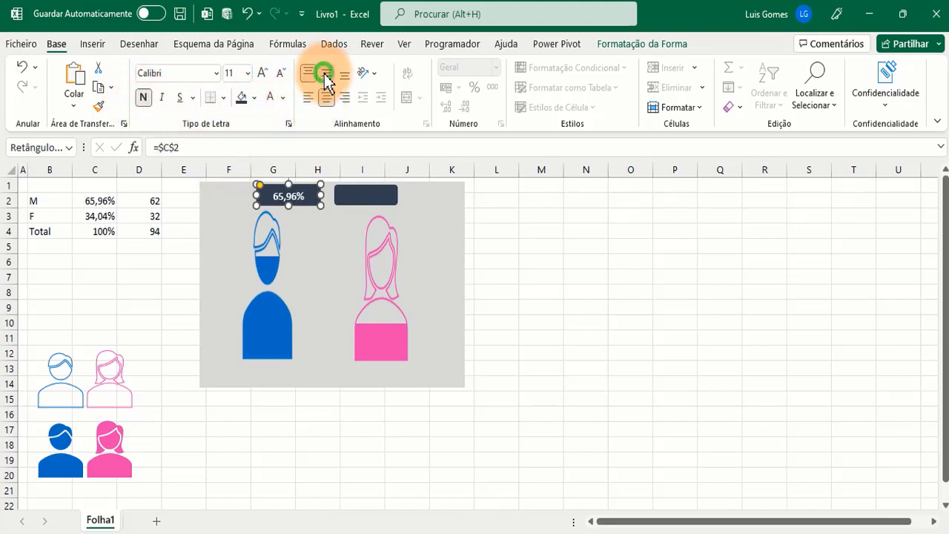
left_click(326, 74)
left_click_drag(296, 186, 278, 185)
Link the label above the woman chart to the F percentage with the formula =$C$3
left_click(364, 195)
left_click(181, 145)
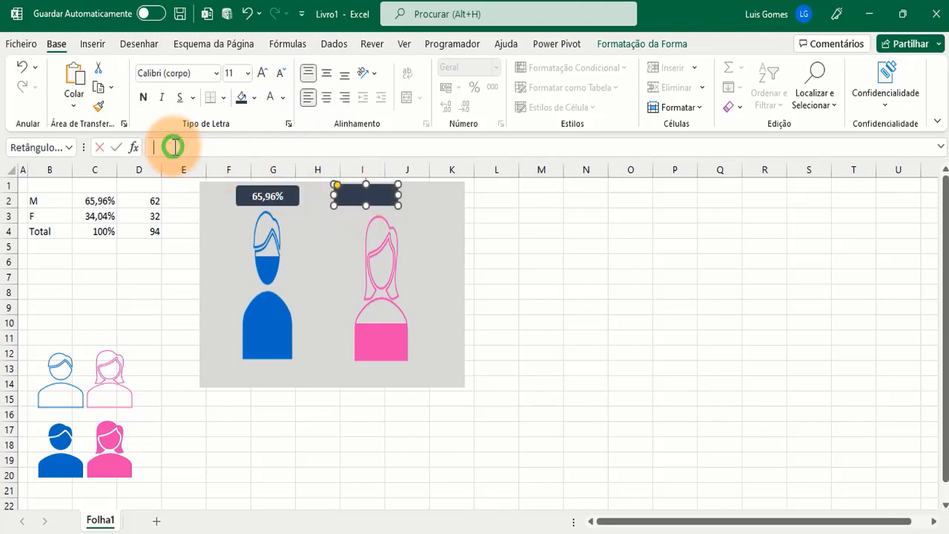
type("=")
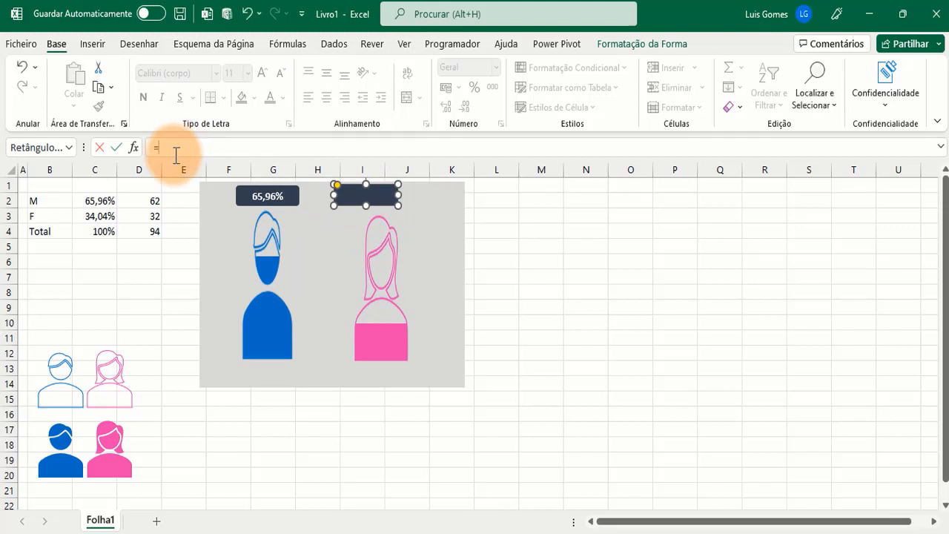
left_click(96, 215)
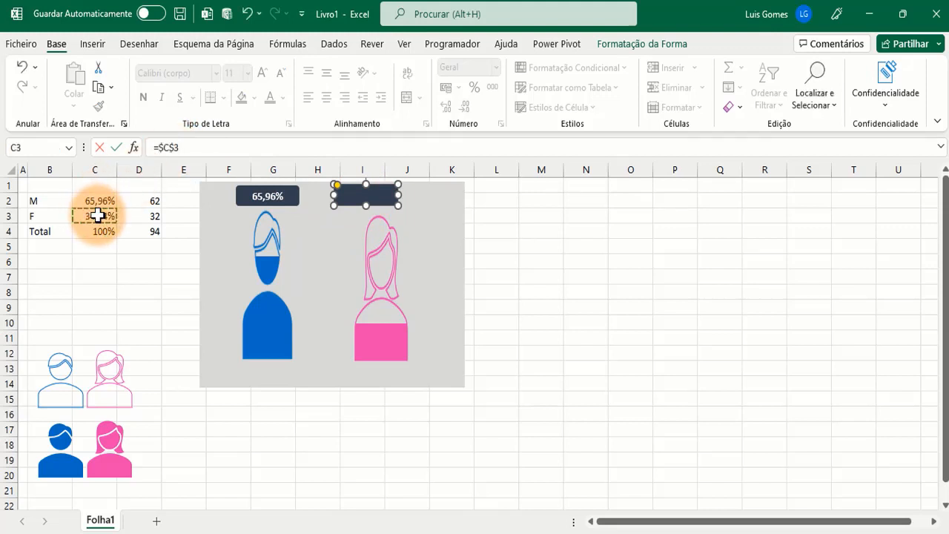
key("Return")
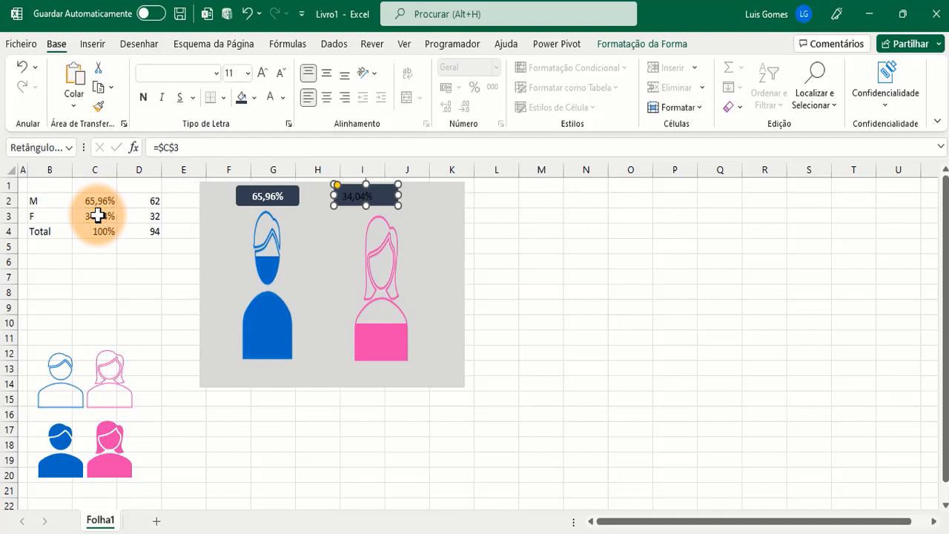
Copy the man's label formatting onto the woman's label and centre that label above the woman icon
left_click(268, 194)
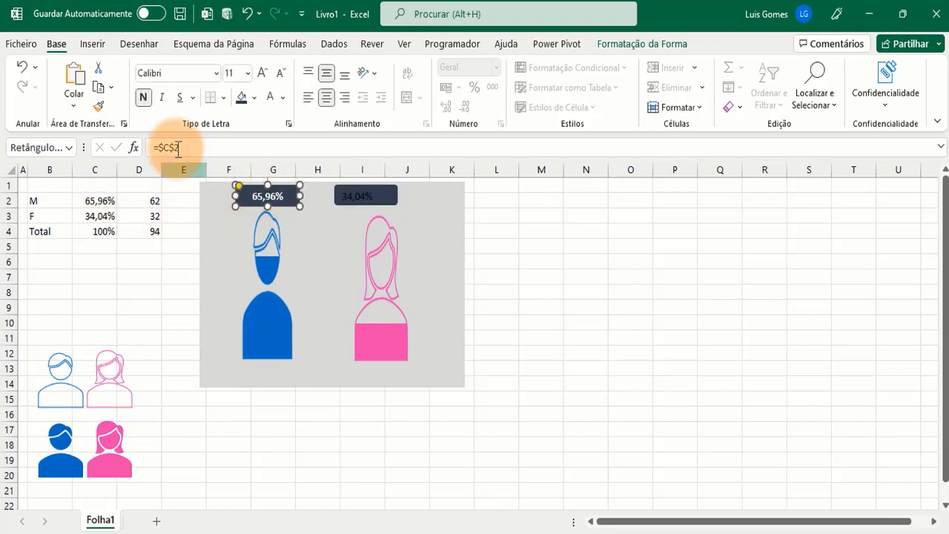
left_click(98, 108)
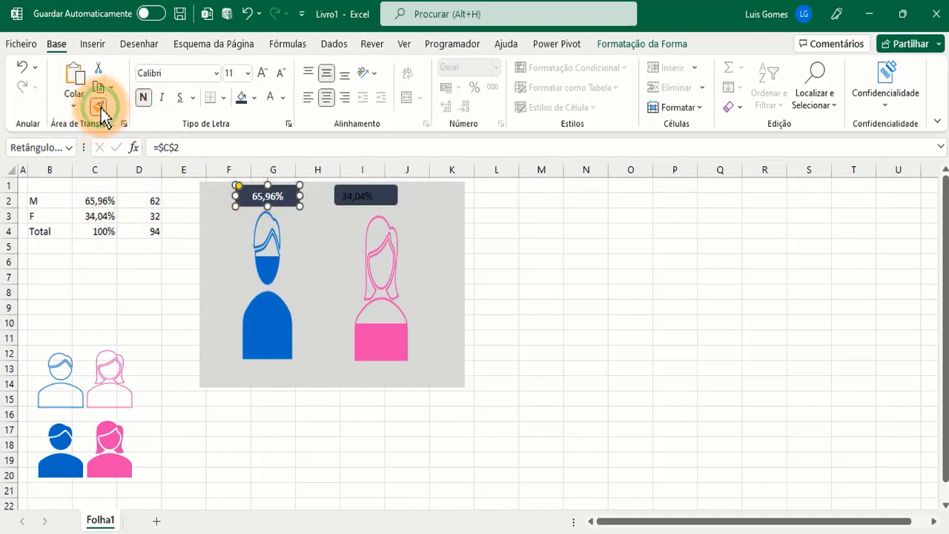
left_click(361, 196)
mouse_move(385, 189)
left_mouse_down()
mouse_move(403, 182)
mouse_move(393, 186)
left_mouse_up()
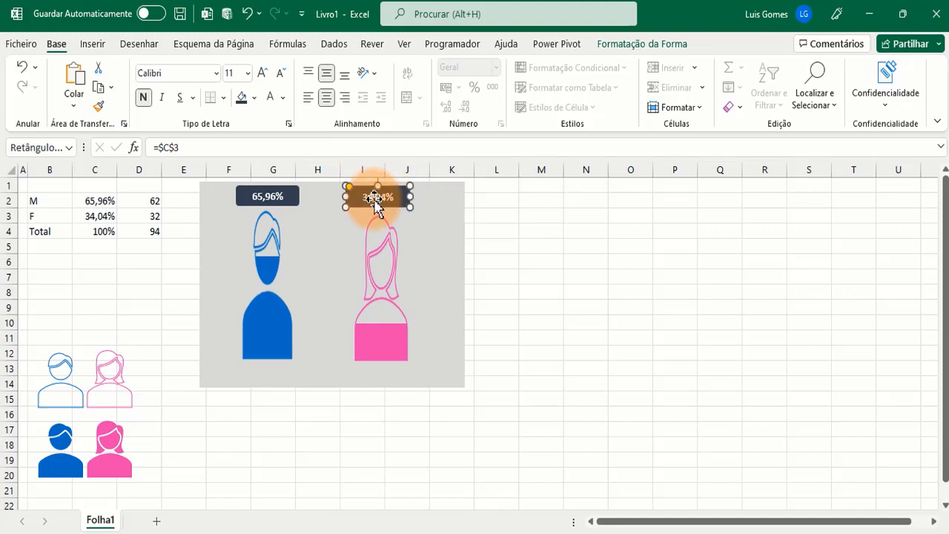
Recalculate the random table values repeatedly to check that the percentage labels and people charts update together
left_click(144, 201)
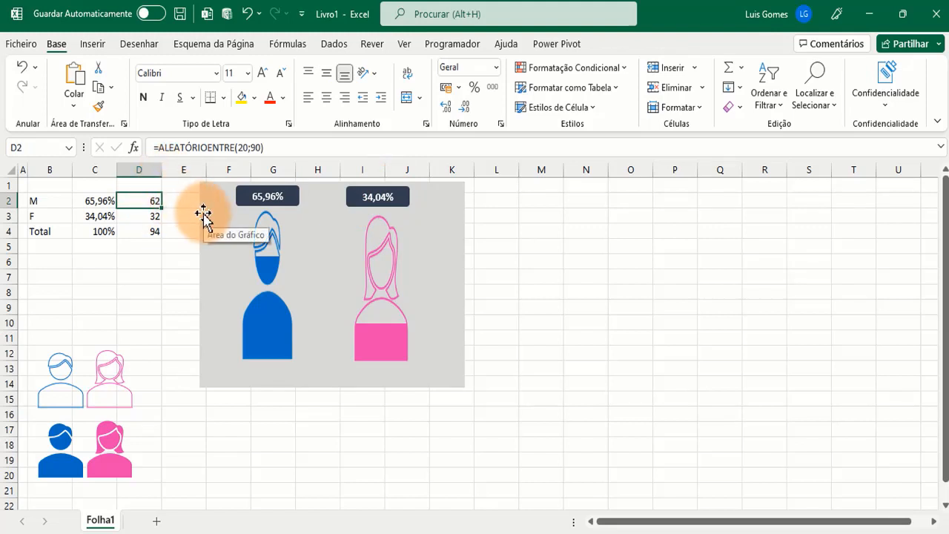
key("F9")
key("F9")
key("F9")
key("F9")
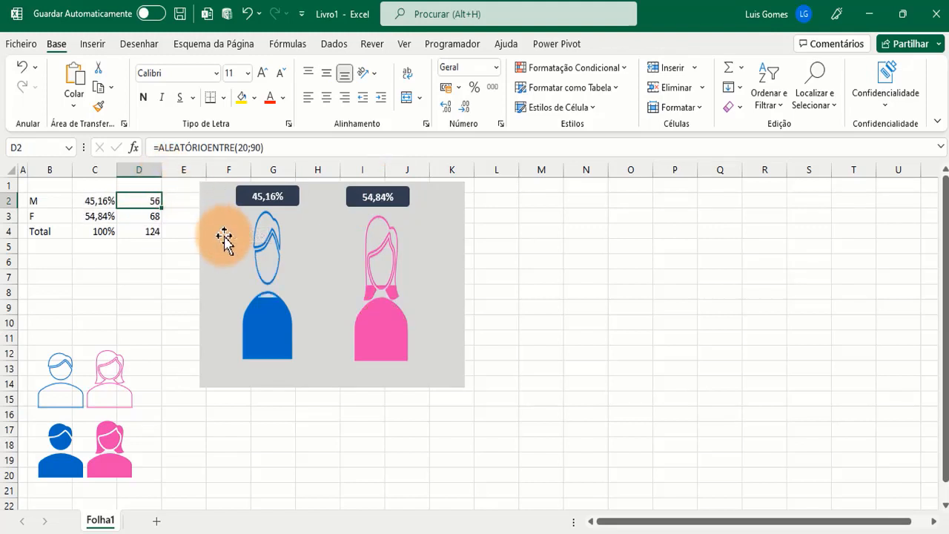
key("F9")
key("F9")
key("F9")
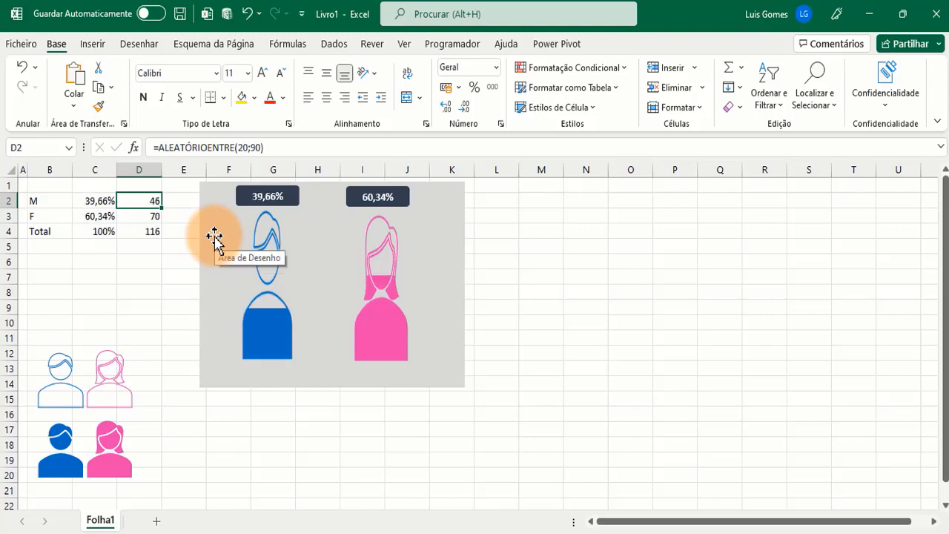